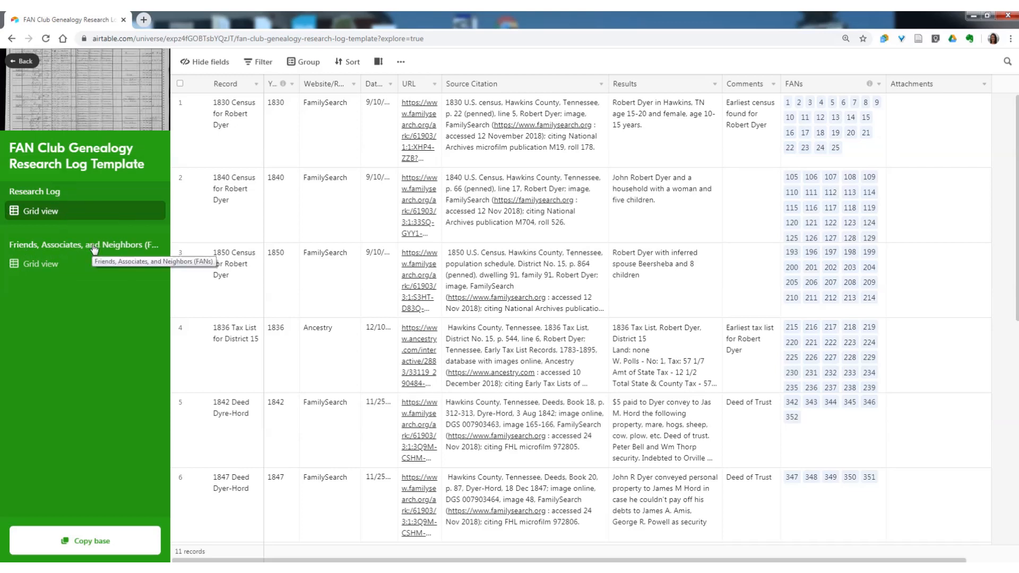
# Look through the template's Friends, Associates, and Neighbors (FANs) table and compare it with the Research Log table
pyautogui.click(88, 256)
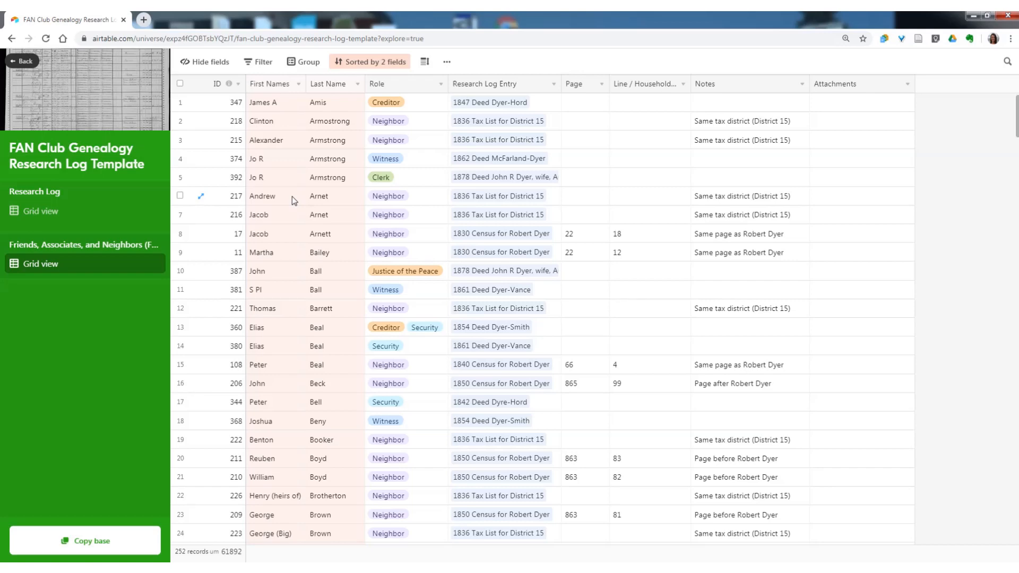
pyautogui.scroll(-3, 292, 196)
pyautogui.scroll(3, 292, 199)
pyautogui.click(63, 208)
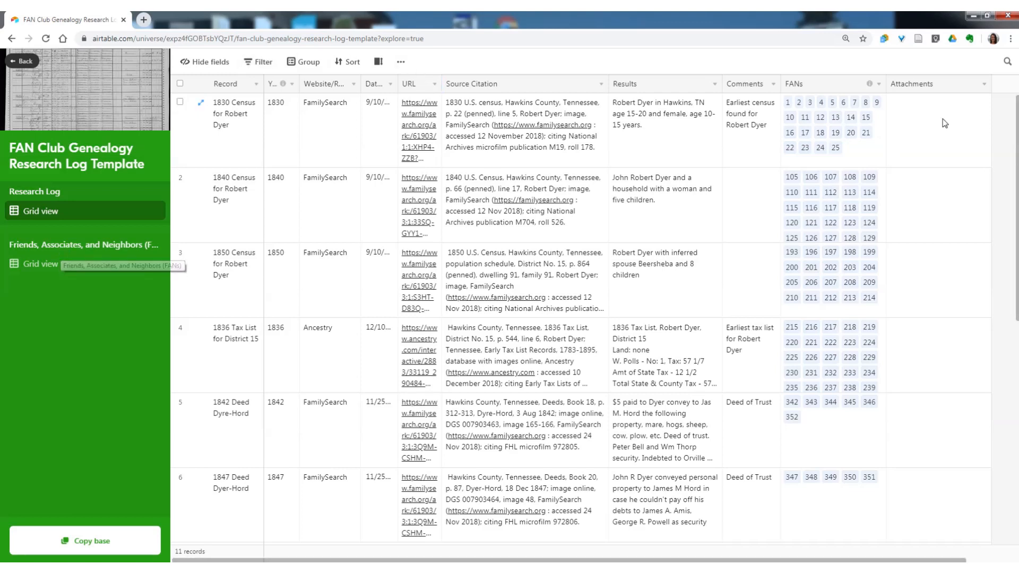
pyautogui.click(55, 241)
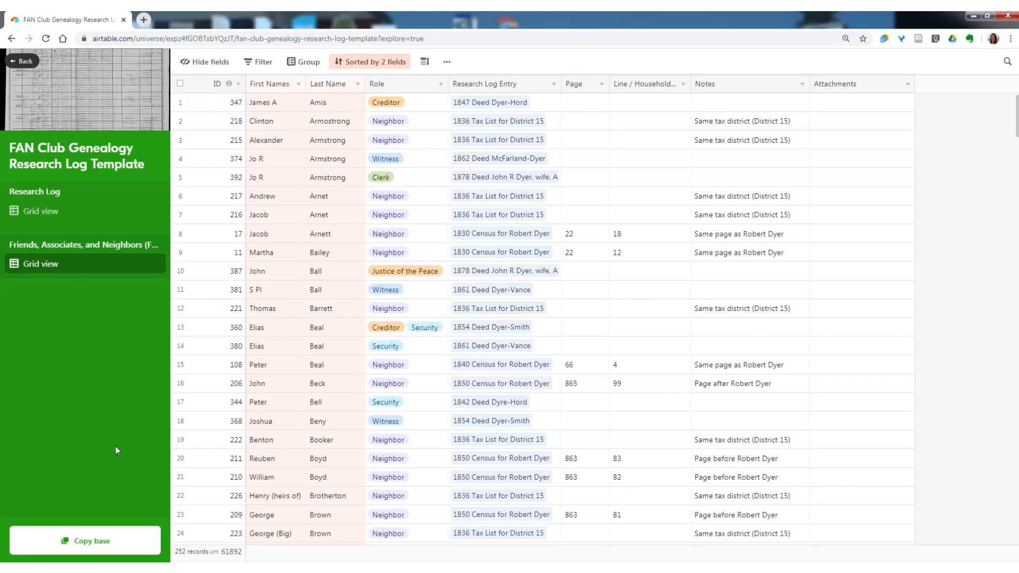
# Copy the FAN Club template base to the Genealogy Projects workspace and open the new copy
pyautogui.click(100, 544)
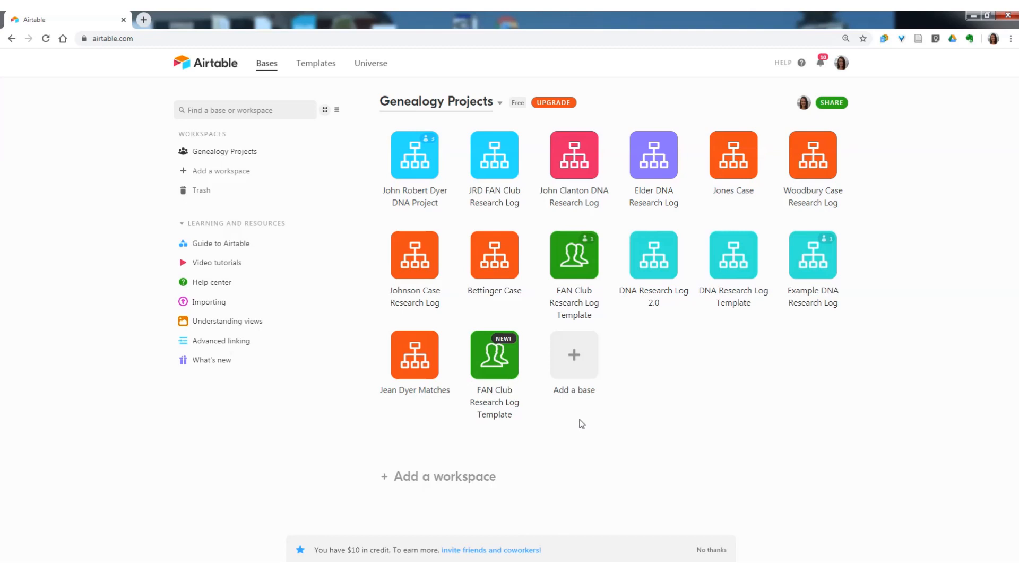
pyautogui.click(503, 357)
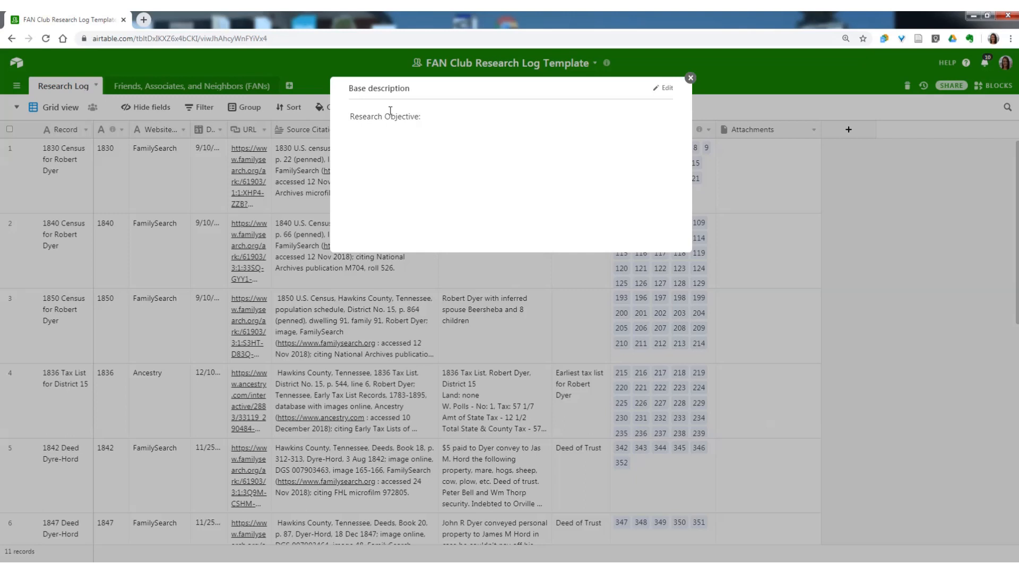
# Complete the Research Objective in the base description with the question about the ancestor's parents, including birth, death and marriage details, and save it
pyautogui.click(663, 88)
pyautogui.click(420, 116)
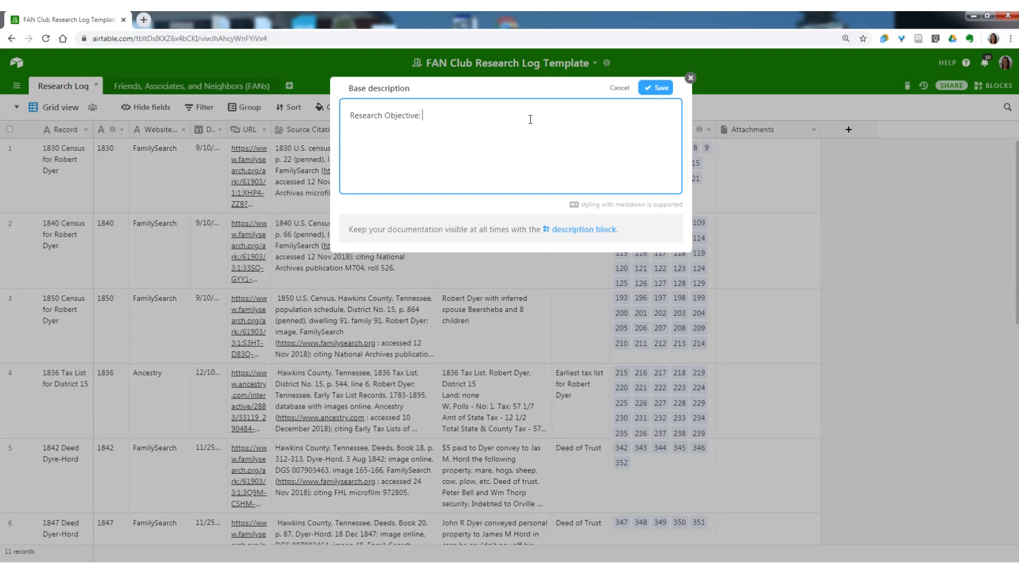
pyautogui.write('Who were the parents of John Robert Dyer, born 1010 in T')
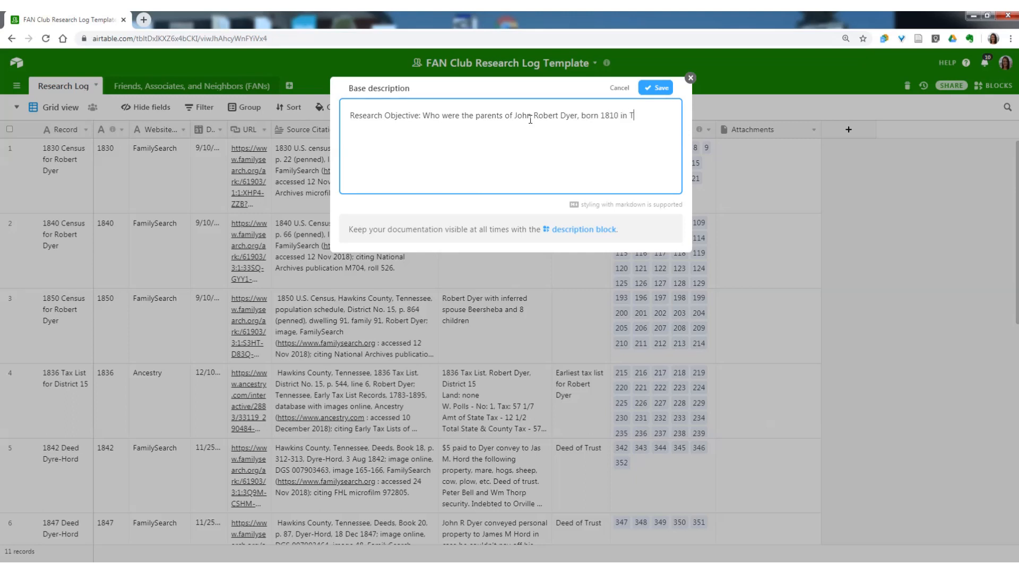
pyautogui.write('ennessee and died in 1879 in Hawkins,')
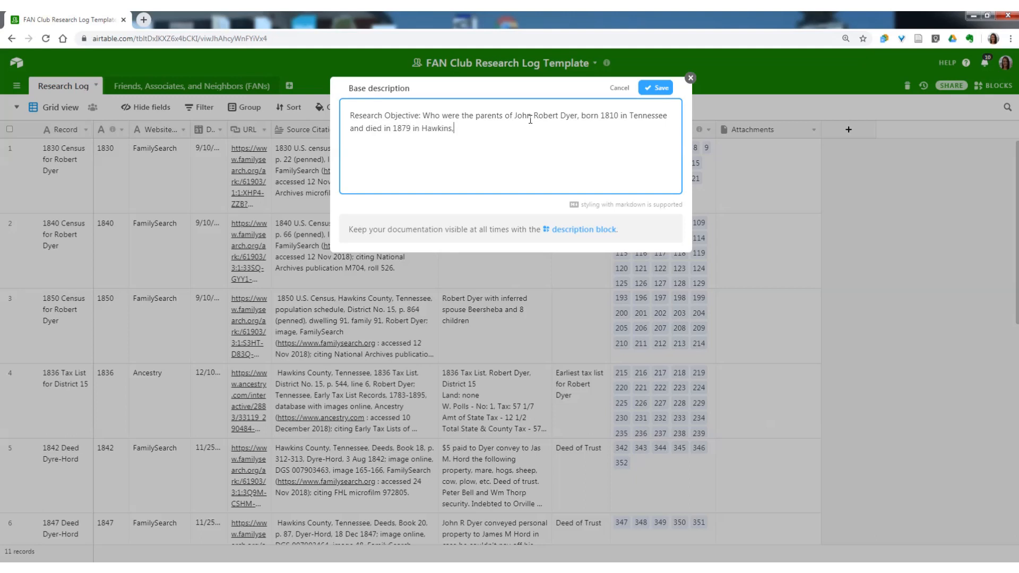
pyautogui.write(' Tennessee, and married Barsheba Tharp.')
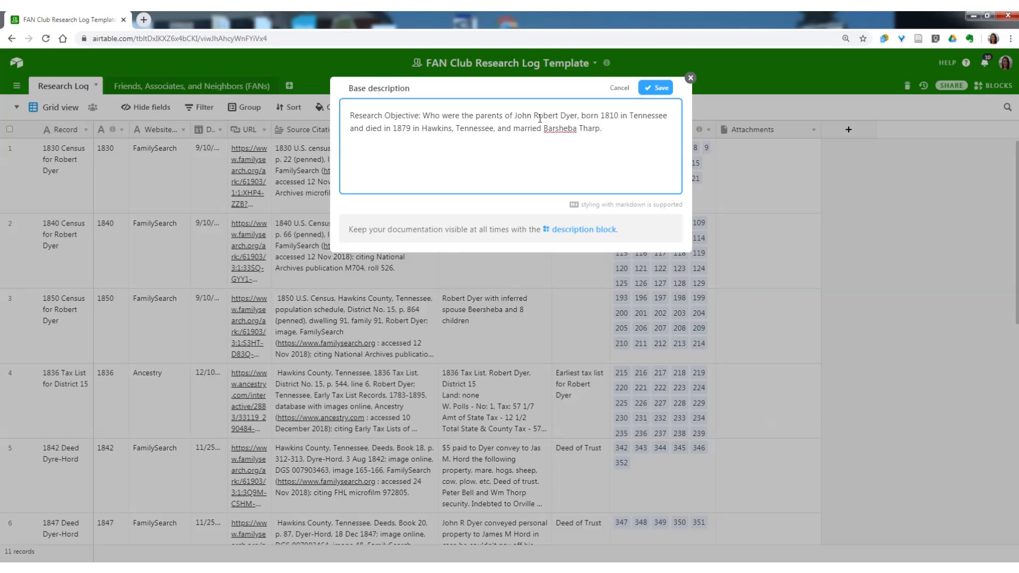
pyautogui.click(657, 87)
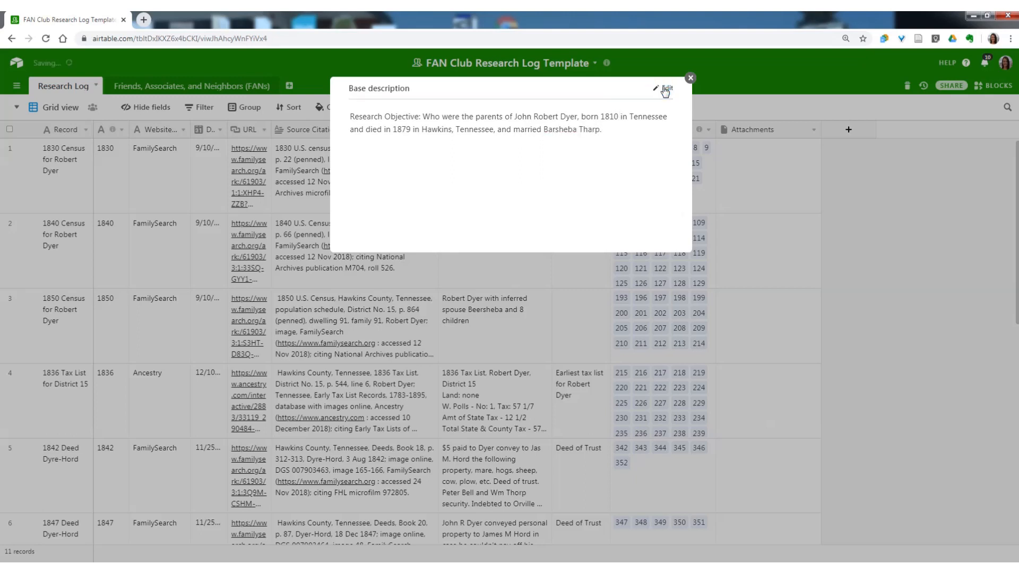
pyautogui.click(690, 78)
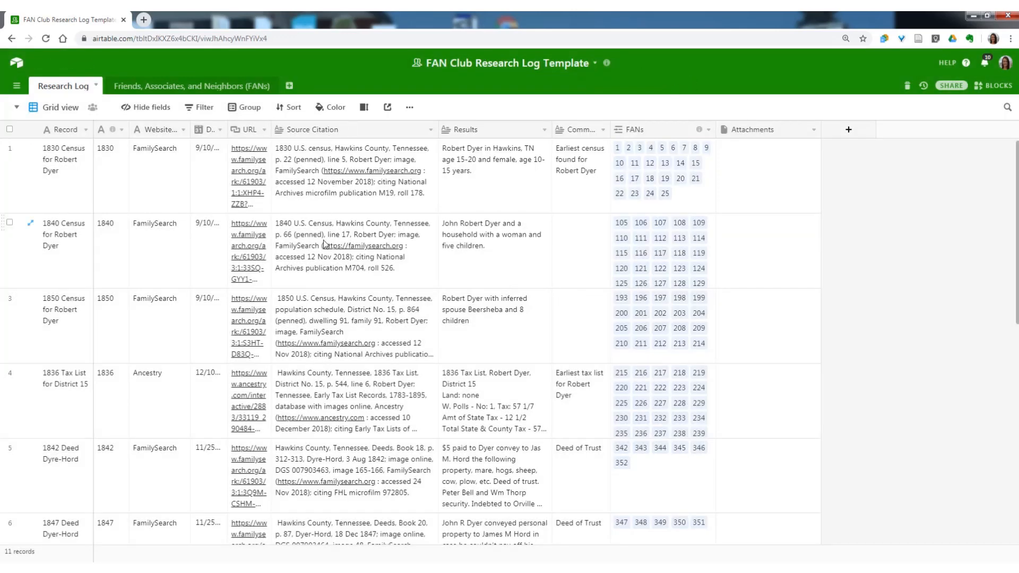
# Delete all sample records from the Friends, Associates, and Neighbors (FANs) table
pyautogui.click(137, 91)
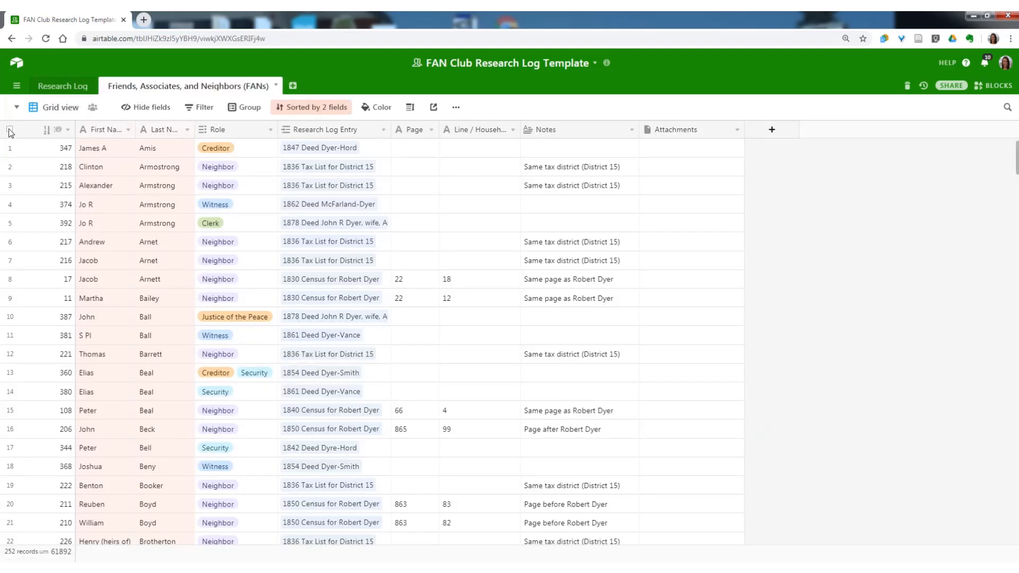
pyautogui.click(9, 130)
pyautogui.rightClick(51, 149)
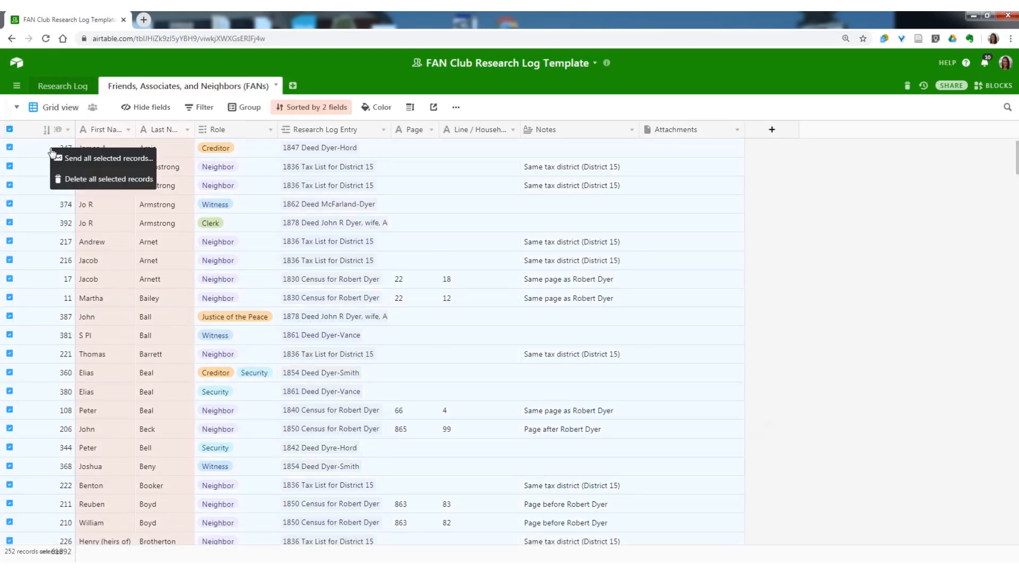
pyautogui.click(76, 180)
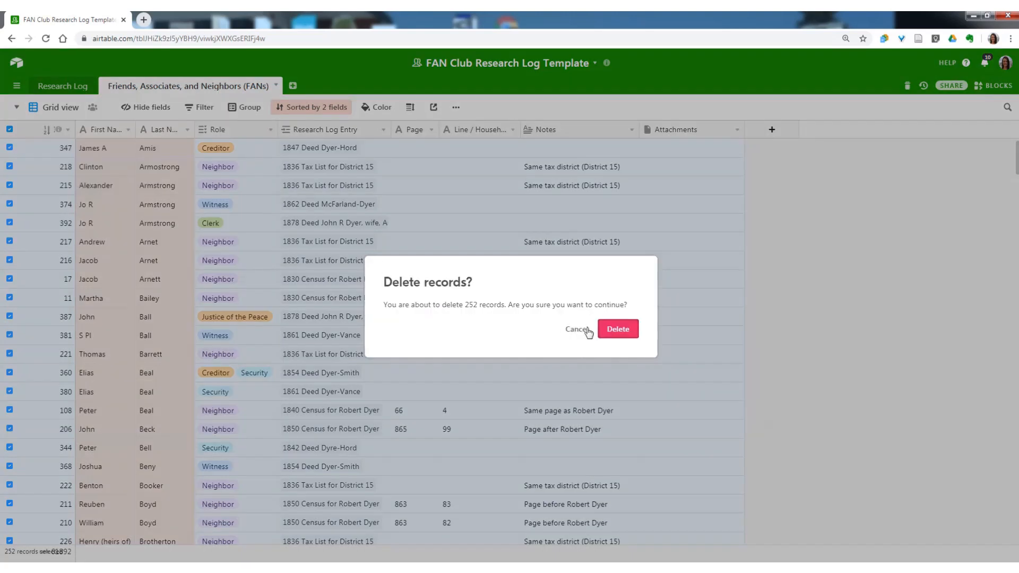
pyautogui.click(612, 330)
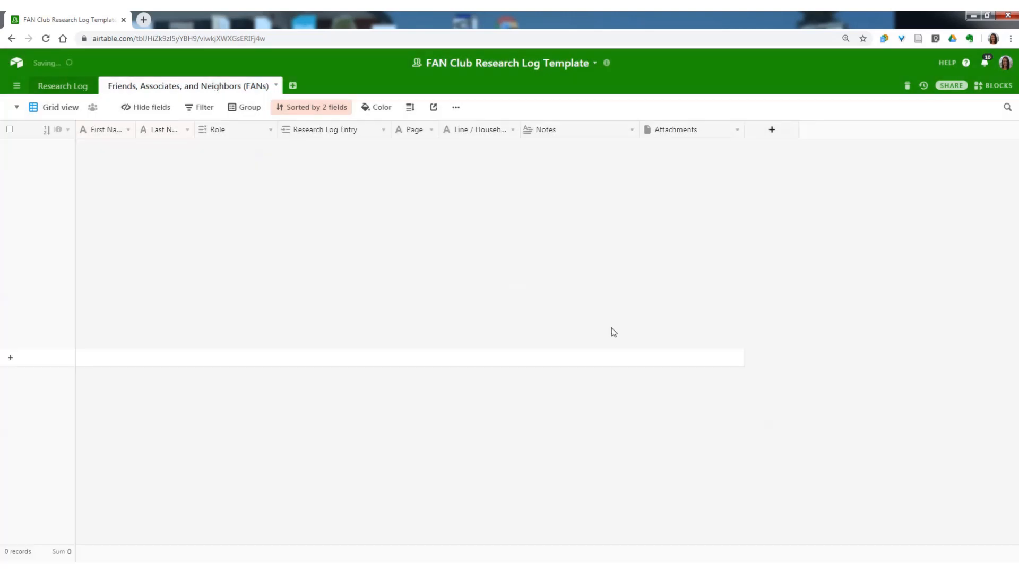
# Open the FamilySearch link of the 1830 census entry in the Research Log and sign in with the saved credentials
pyautogui.click(60, 90)
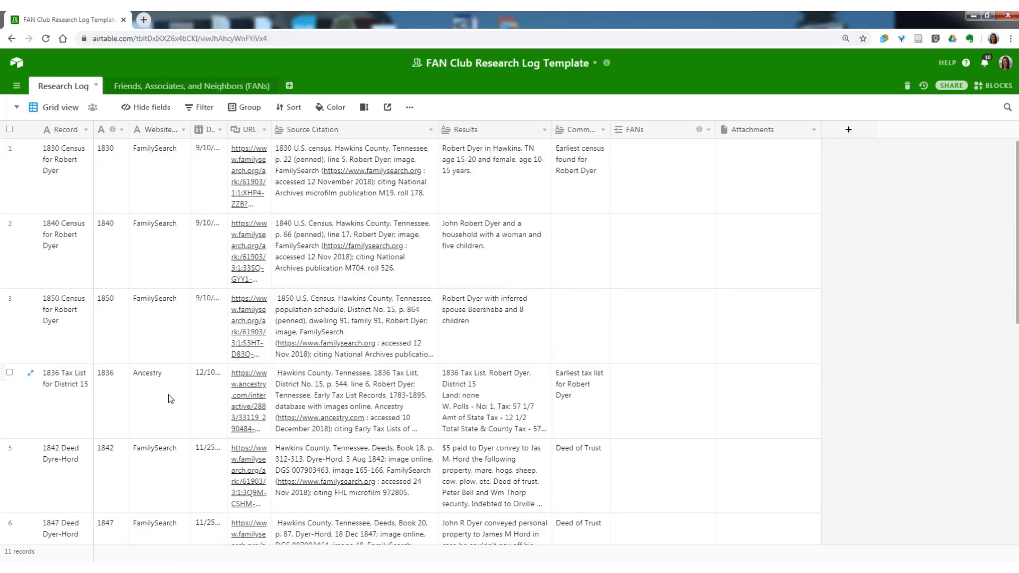
pyautogui.click(157, 86)
pyautogui.click(50, 92)
pyautogui.click(252, 169)
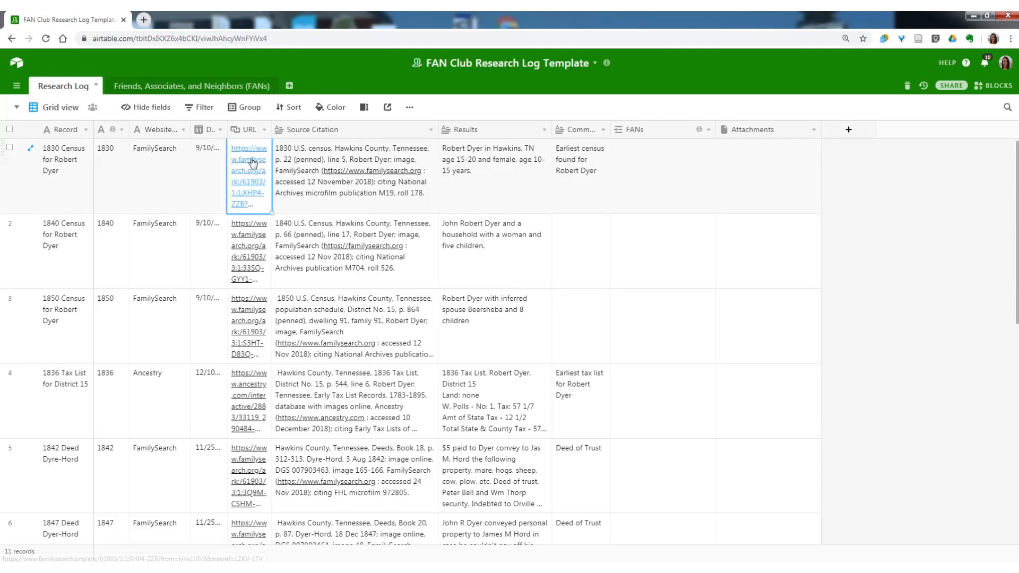
pyautogui.click(252, 162)
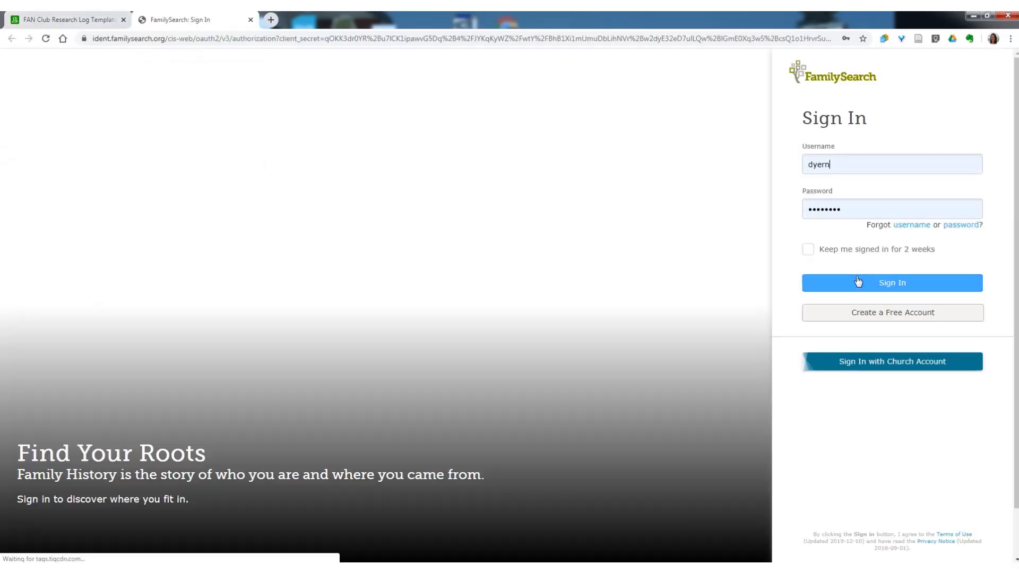
pyautogui.click(858, 283)
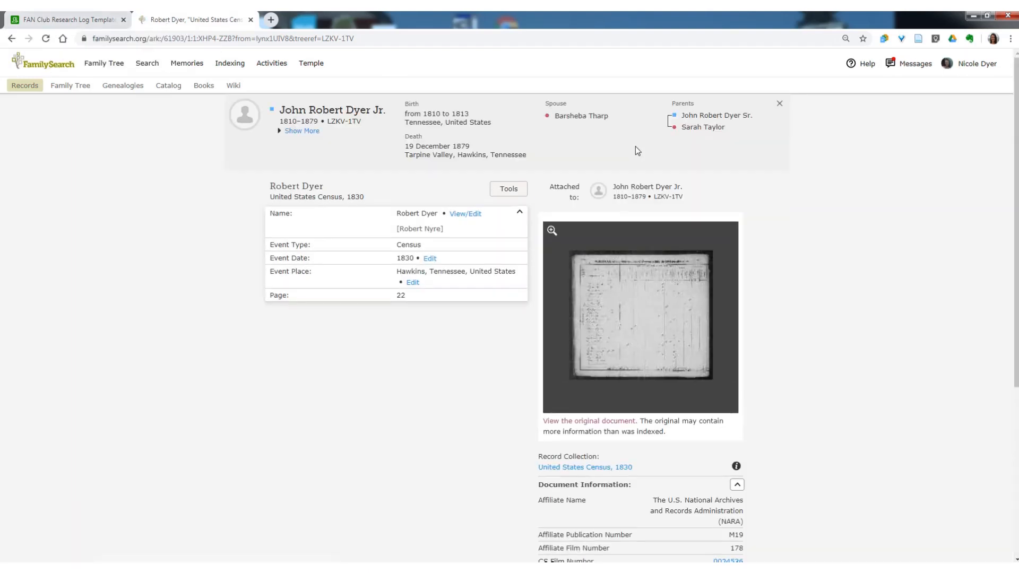
# Open the original 1830 census image and examine the ancestor's line and the neighboring heads of families up close
pyautogui.click(622, 316)
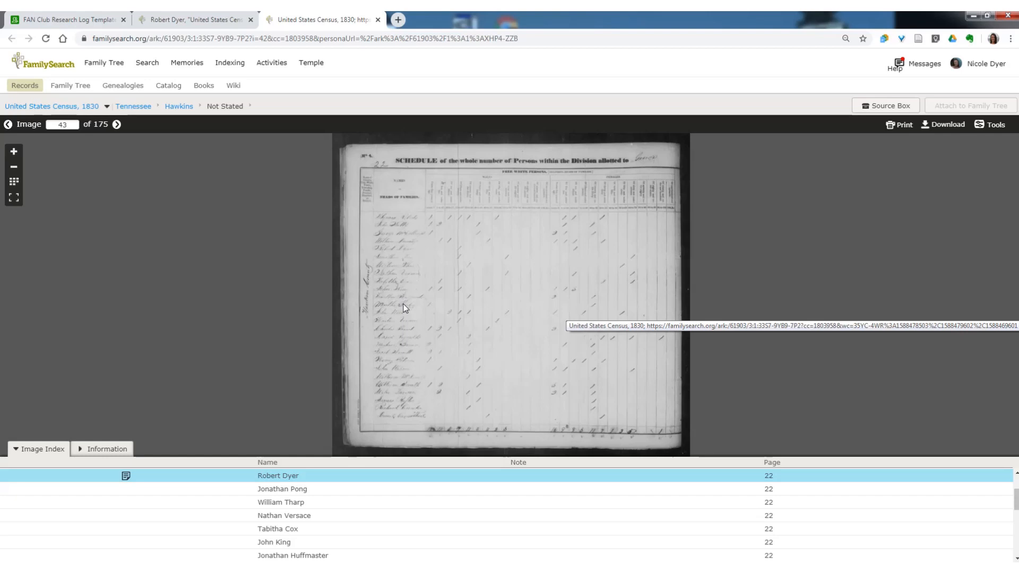
pyautogui.scroll(3, 419, 314)
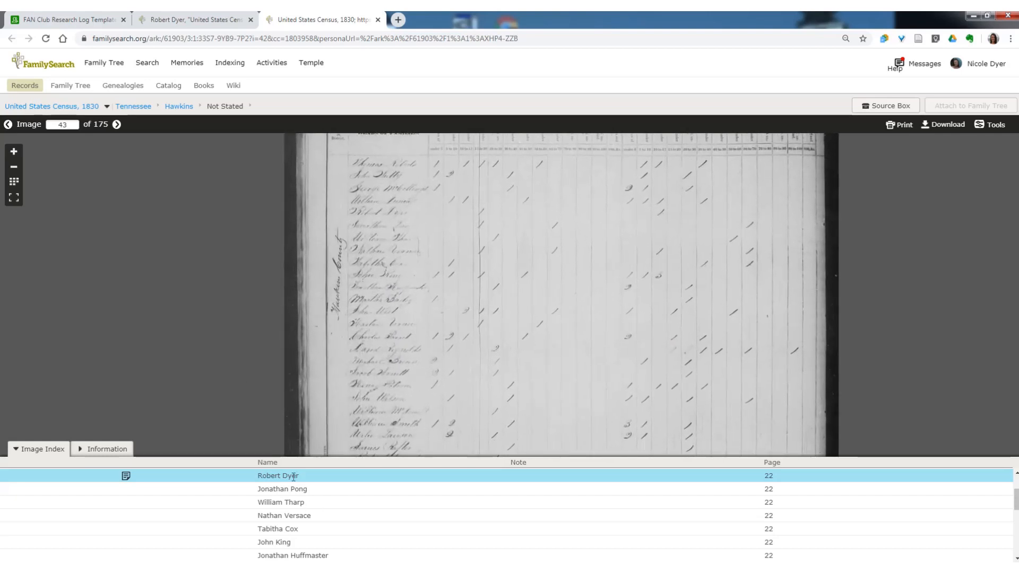
pyautogui.scroll(1, 294, 487)
pyautogui.scroll(-4, 294, 485)
pyautogui.scroll(4, 295, 486)
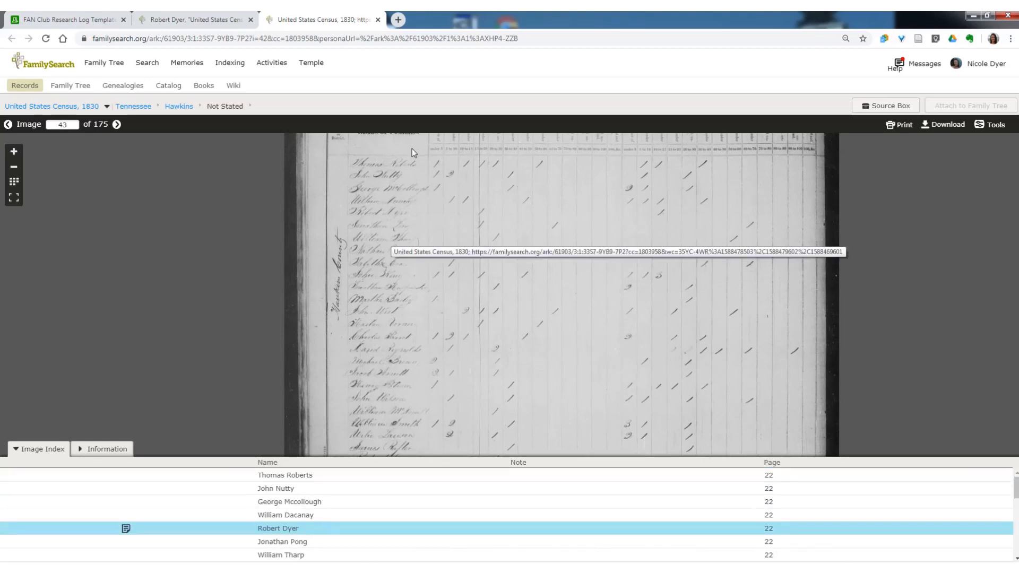
pyautogui.moveTo(399, 166); pyautogui.dragTo(360, 277)
pyautogui.scroll(4, 359, 275)
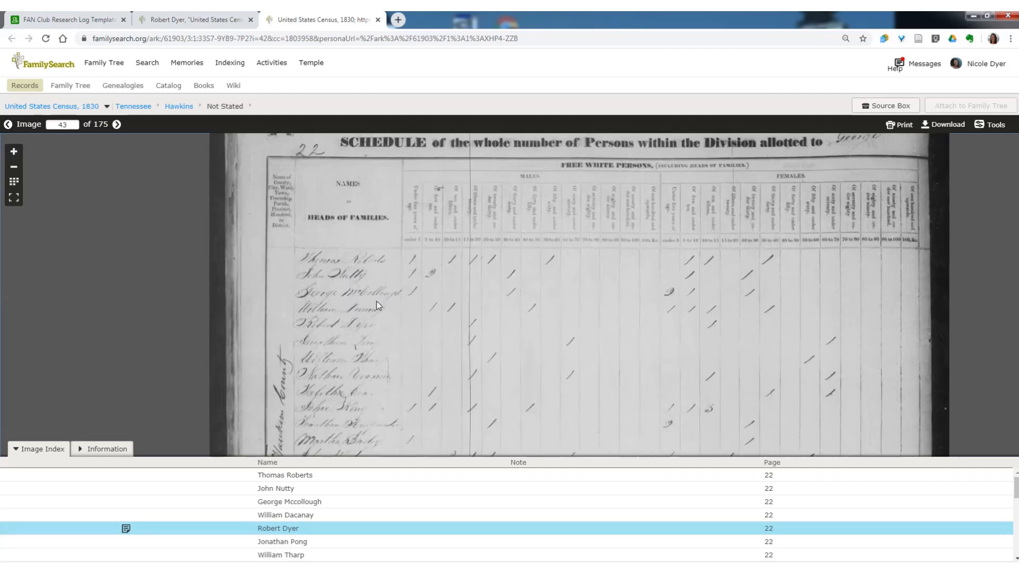
pyautogui.moveTo(346, 260)
pyautogui.mouseDown()
pyautogui.moveTo(340, 311)
pyautogui.moveTo(359, 248)
pyautogui.mouseUp()
pyautogui.scroll(3, 342, 311)
pyautogui.moveTo(372, 357); pyautogui.dragTo(346, 336)
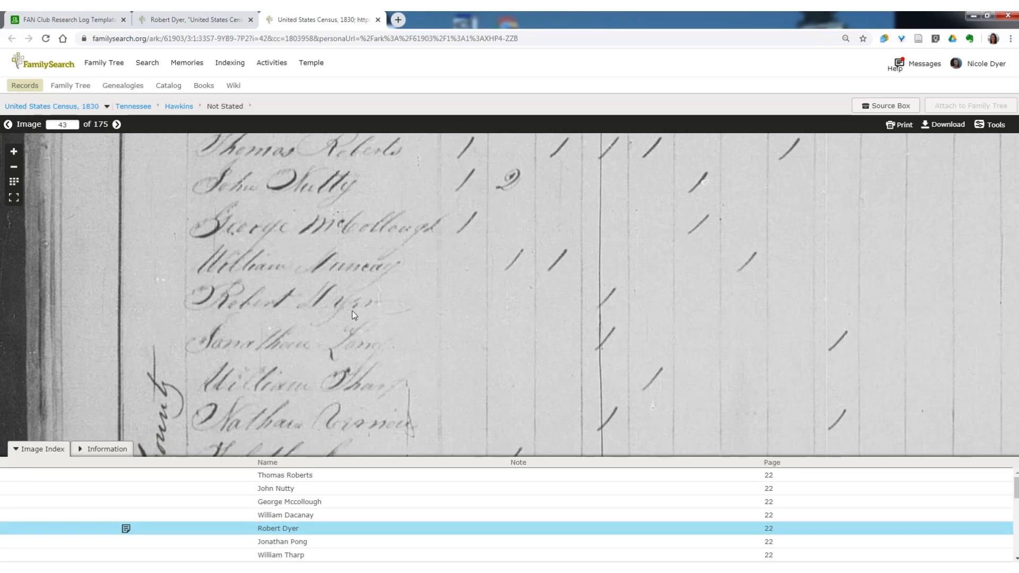
pyautogui.moveTo(287, 323); pyautogui.dragTo(286, 373)
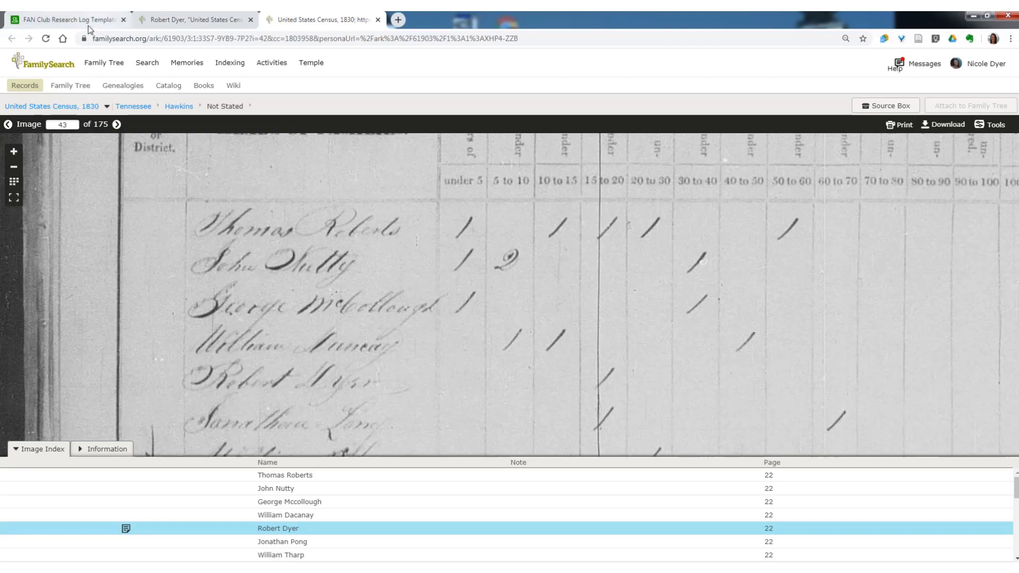
# Add a record to Airtable's FANs table with the first and last name of the first head of family on the census page
pyautogui.click(57, 19)
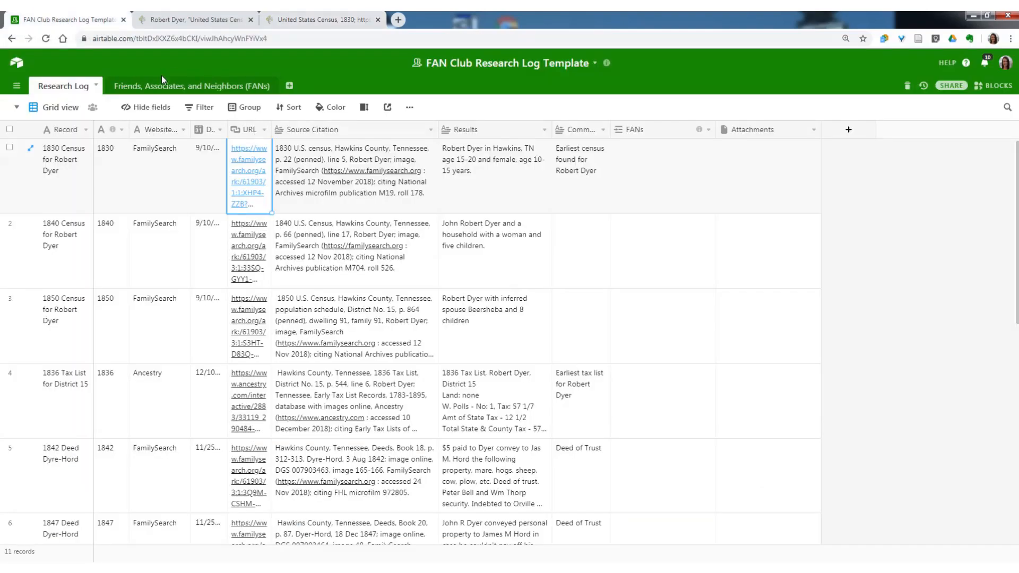
pyautogui.click(163, 91)
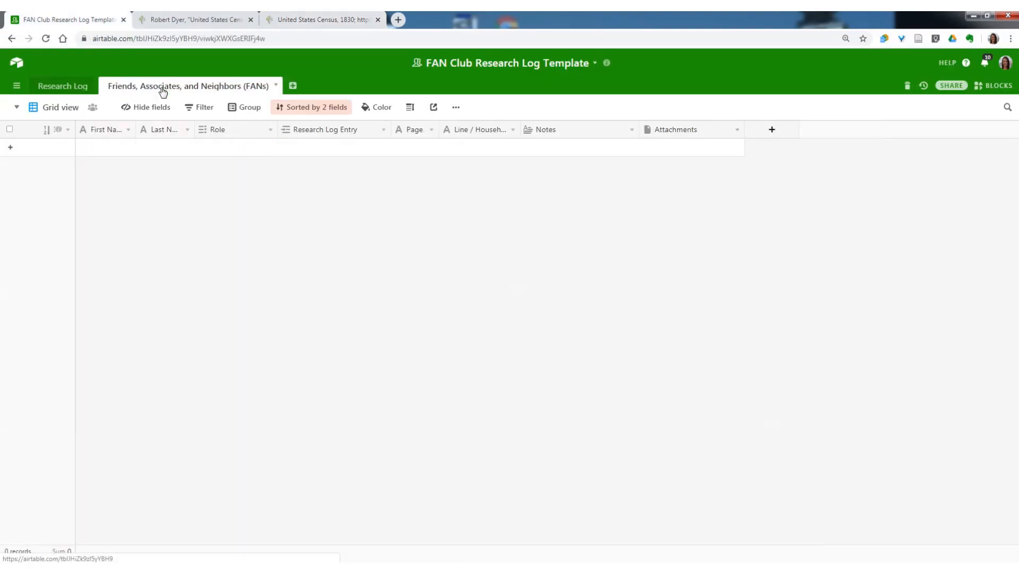
pyautogui.click(44, 154)
pyautogui.click(103, 158)
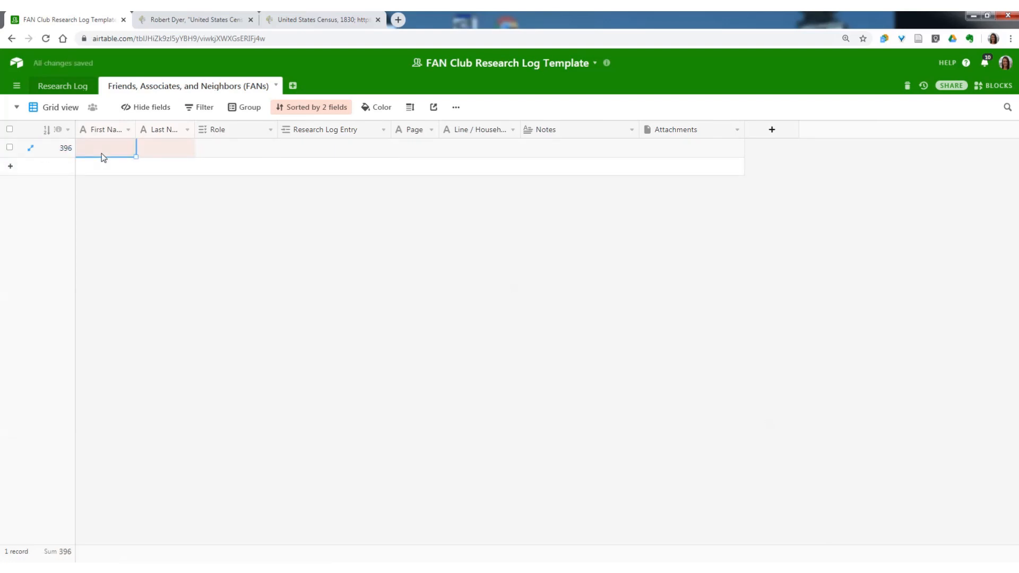
pyautogui.write('Thomas')
pyautogui.press('Tab')
pyautogui.write('Rob')
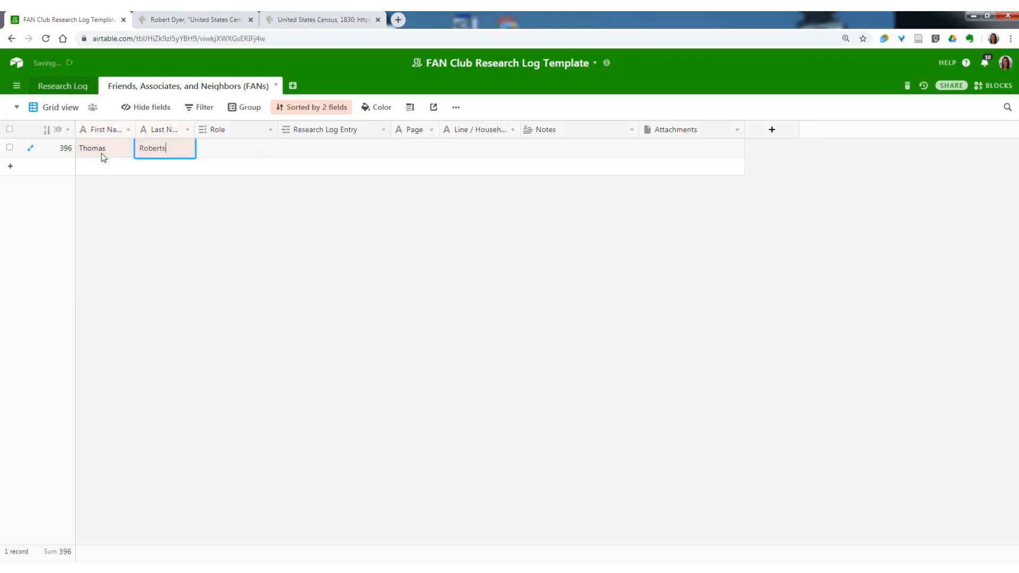
# Widen the ID column and view the new FAN record in its expanded form
pyautogui.moveTo(75, 129); pyautogui.dragTo(118, 132)
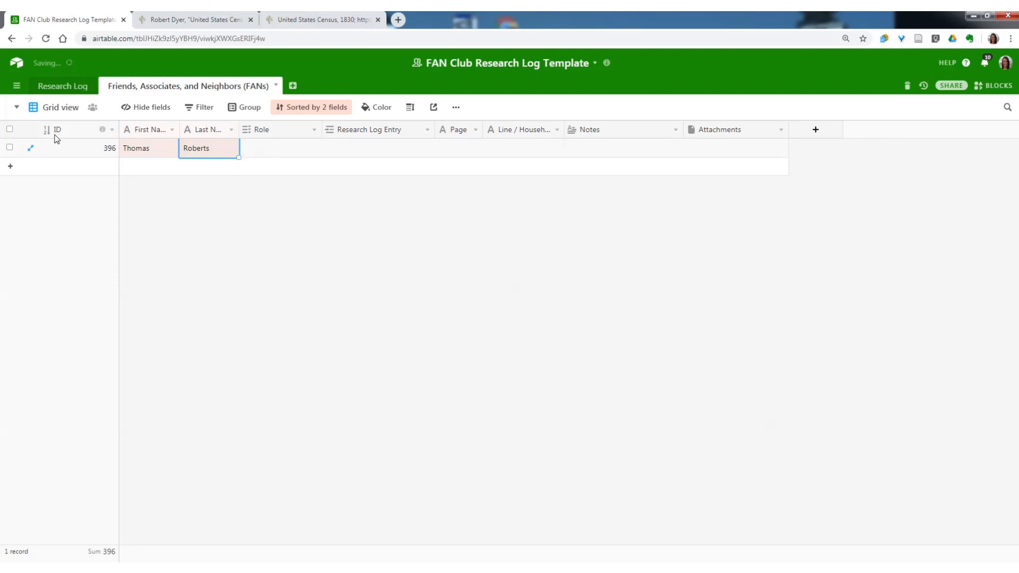
pyautogui.click(98, 156)
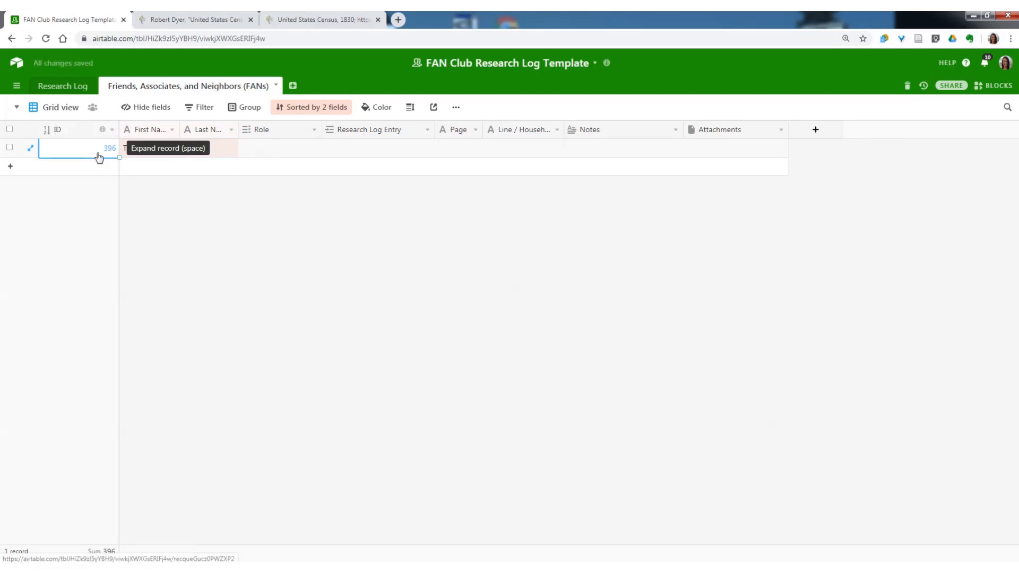
pyautogui.press('space')
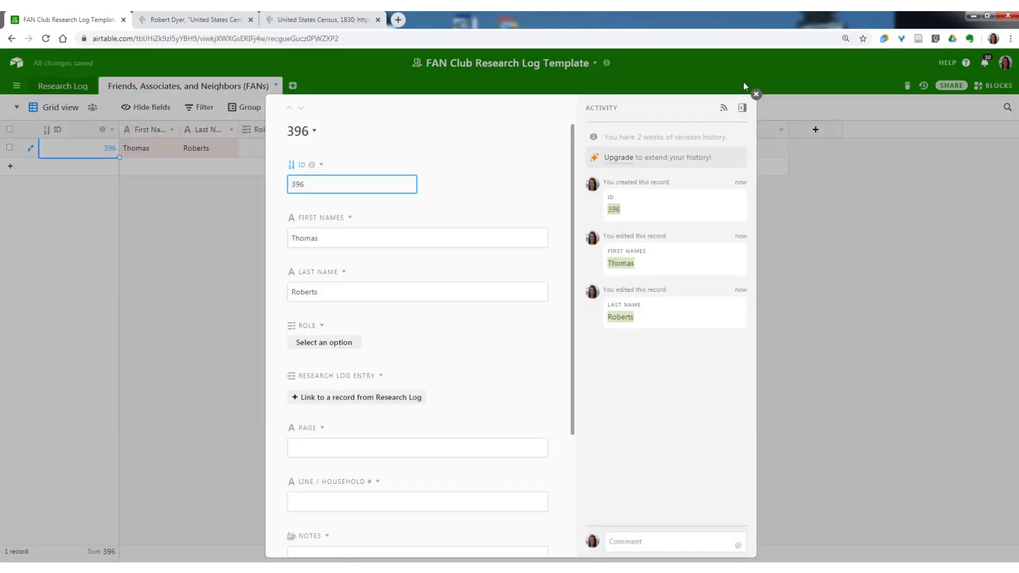
pyautogui.click(756, 94)
# Try to restart the ID numbering by re-saving the ID field as Autonumber and adding a blank record to the FANs table
pyautogui.click(80, 154)
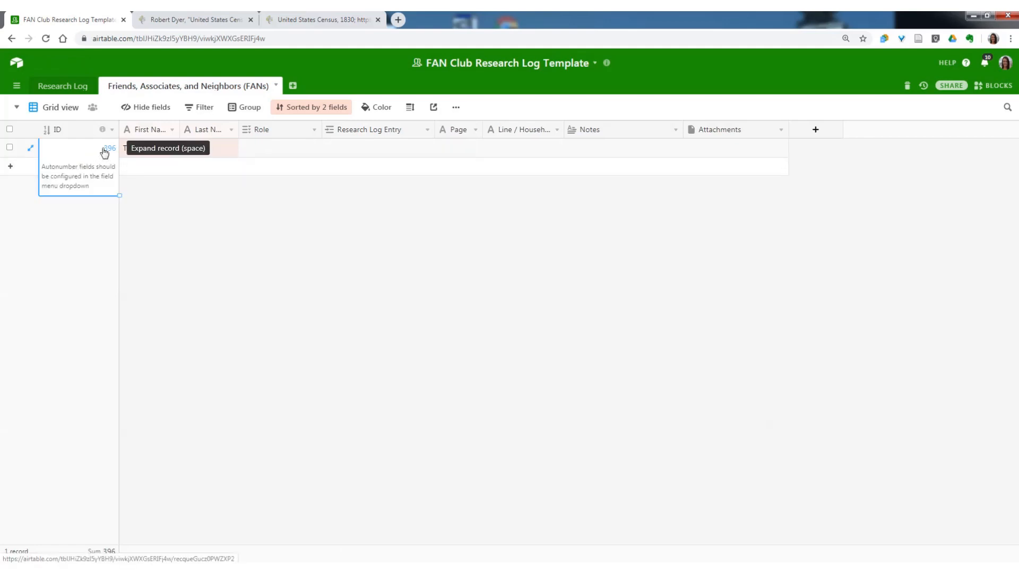
pyautogui.click(112, 131)
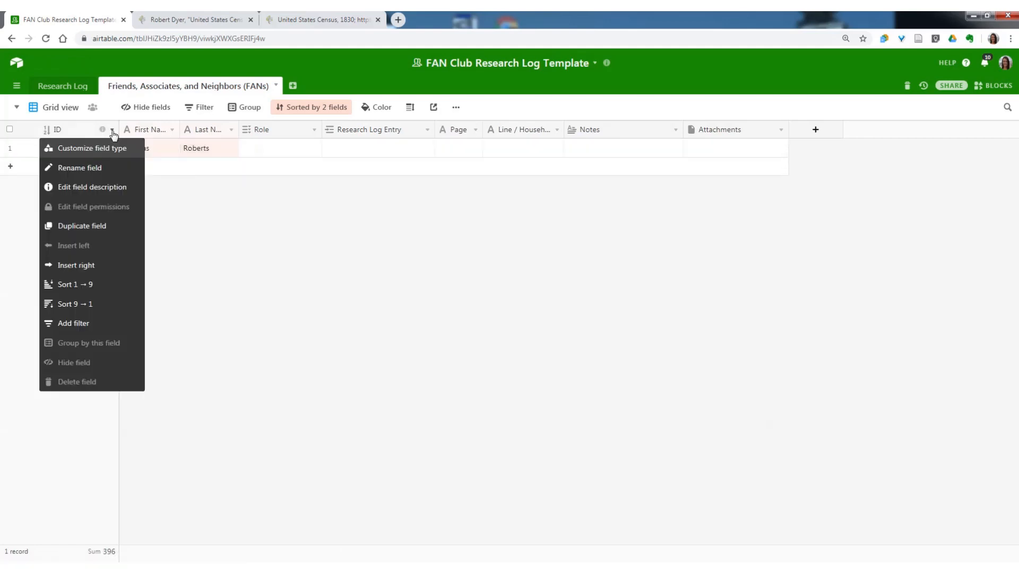
pyautogui.click(106, 150)
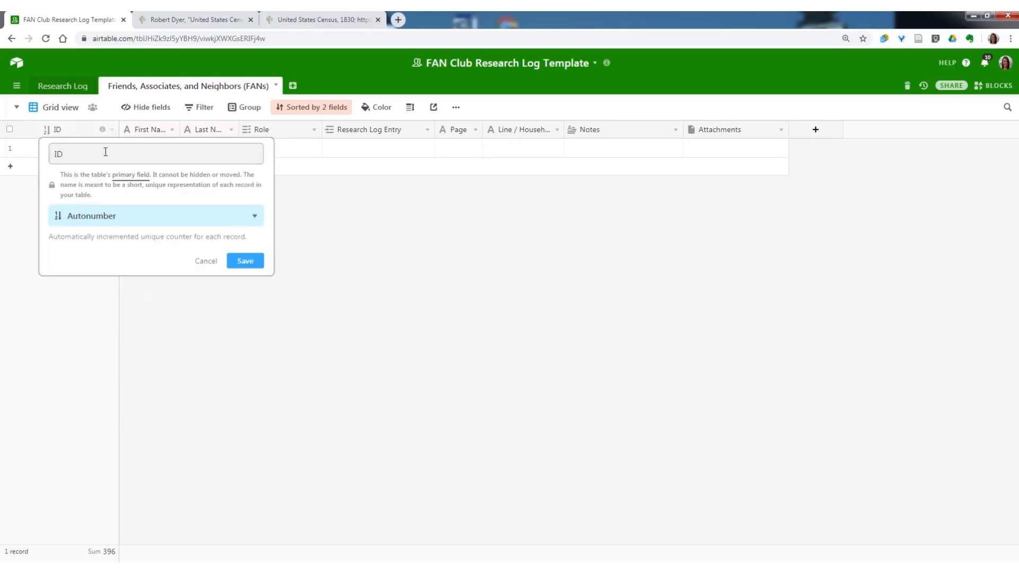
pyautogui.click(130, 217)
pyautogui.click(92, 454)
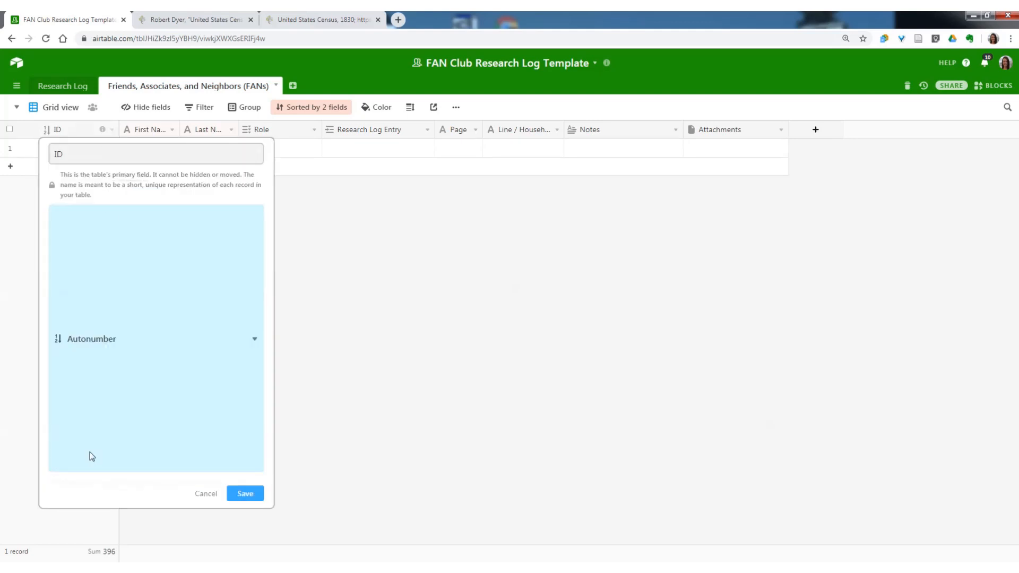
pyautogui.click(243, 259)
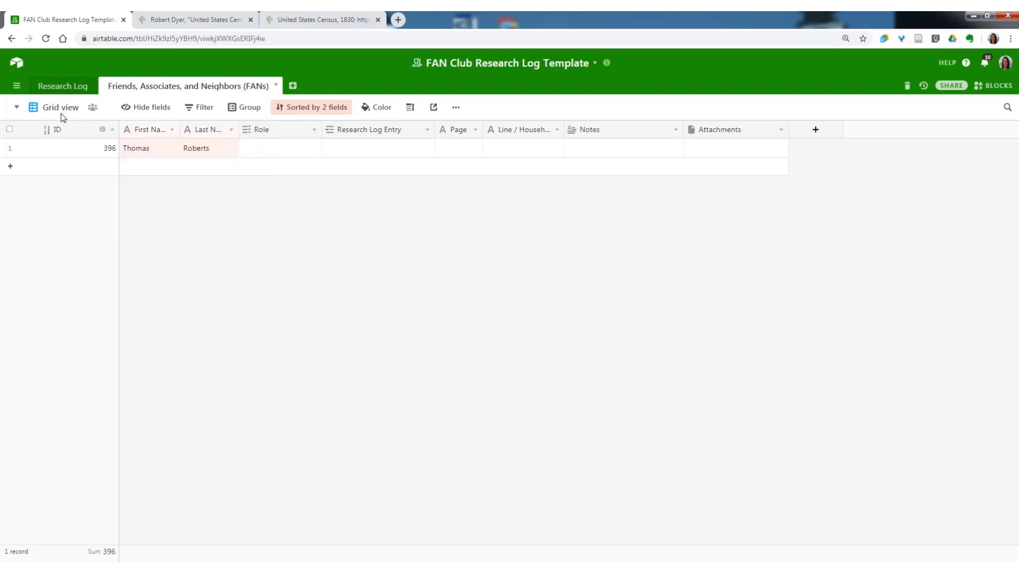
pyautogui.click(103, 165)
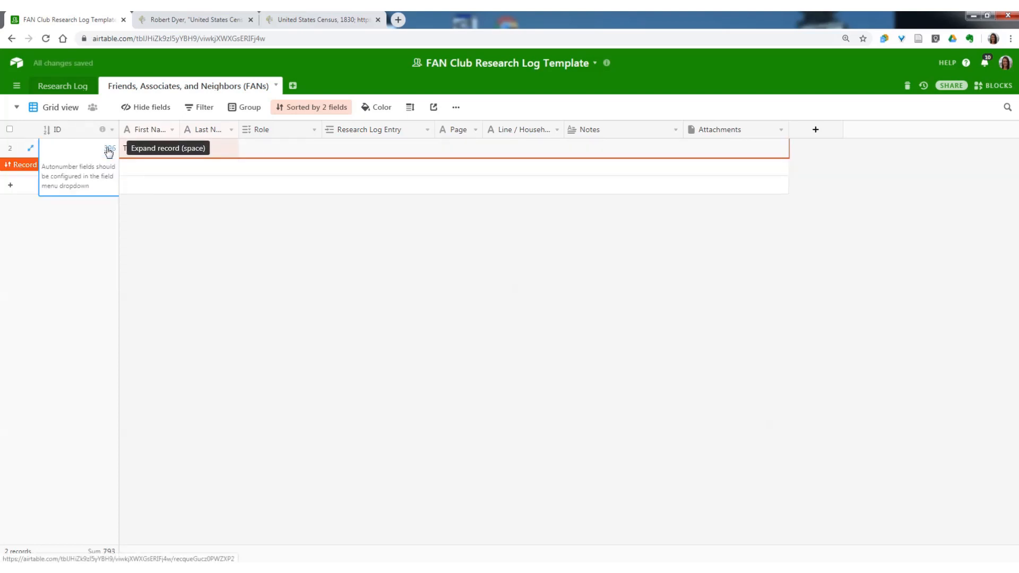
pyautogui.click(132, 185)
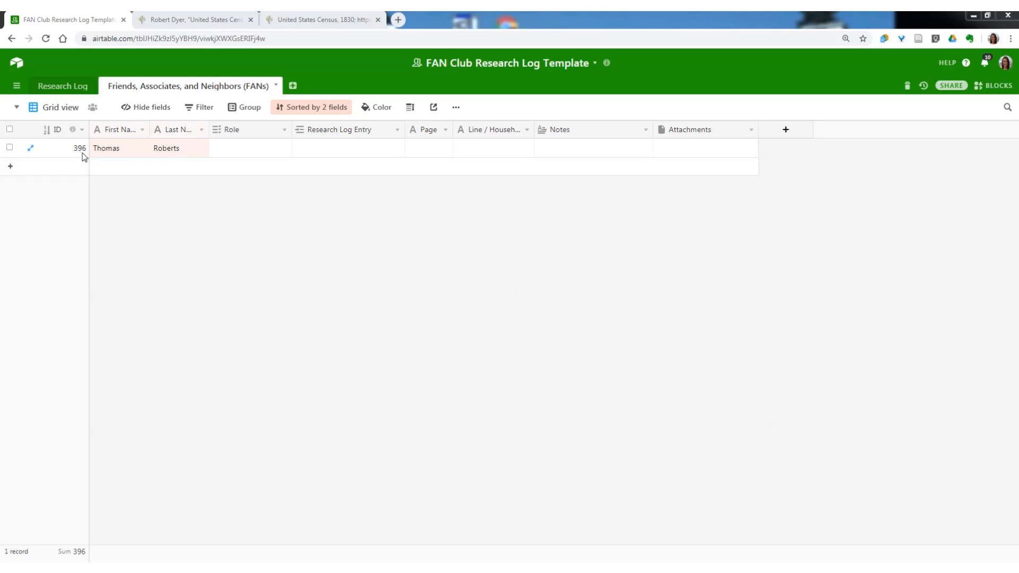
# Convert the ID field to Single line text and clear the existing record's ID value
pyautogui.click(81, 130)
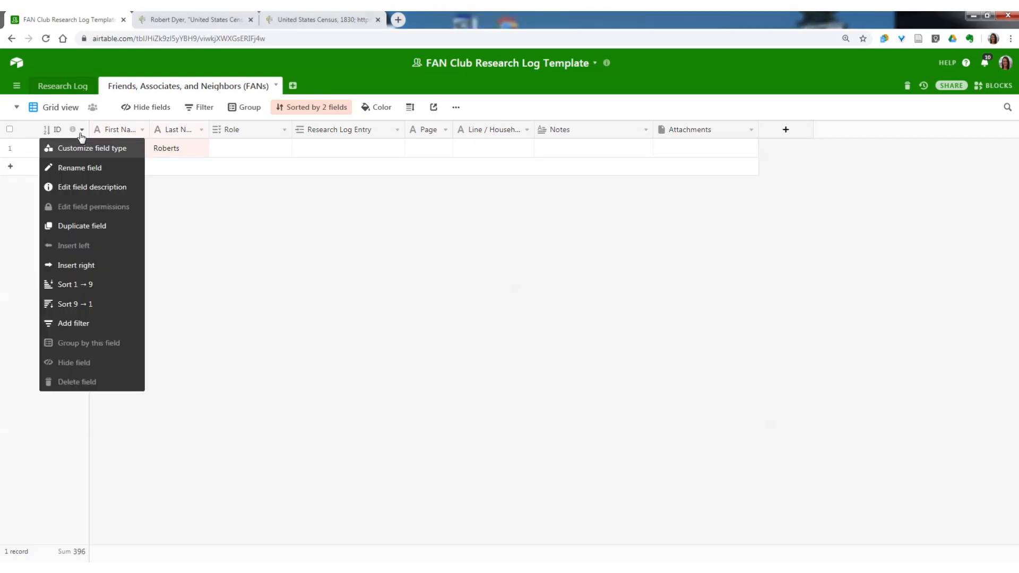
pyautogui.click(77, 149)
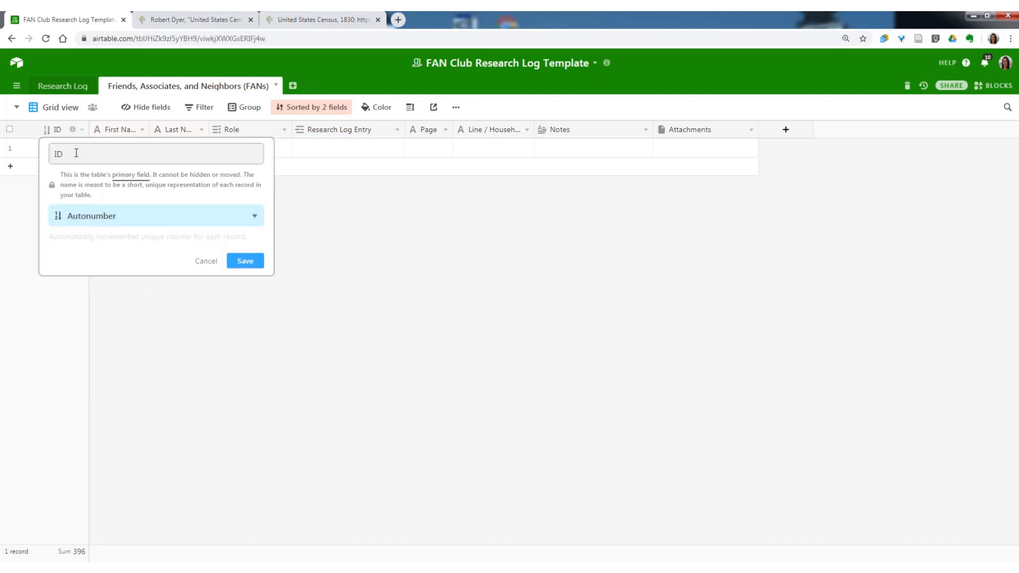
pyautogui.click(139, 225)
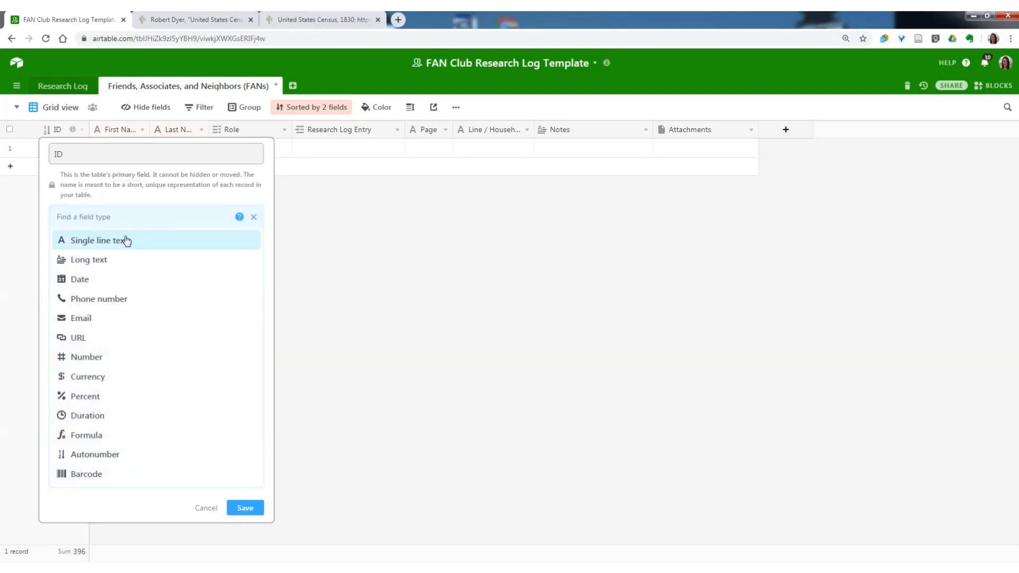
pyautogui.click(121, 240)
pyautogui.click(244, 266)
pyautogui.click(58, 151)
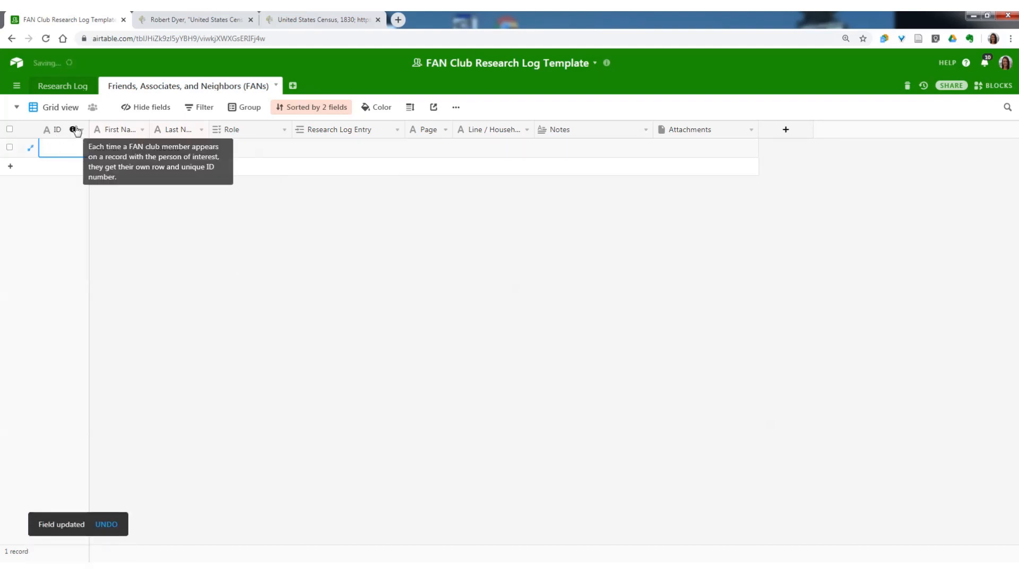
# Change the ID field's type back to Autonumber
pyautogui.click(81, 130)
pyautogui.click(81, 150)
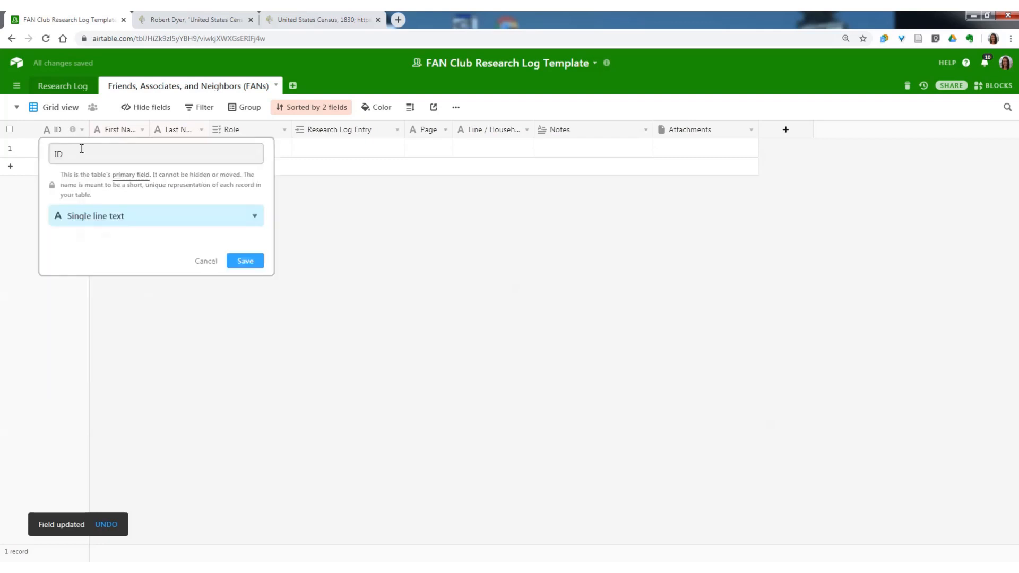
pyautogui.click(118, 214)
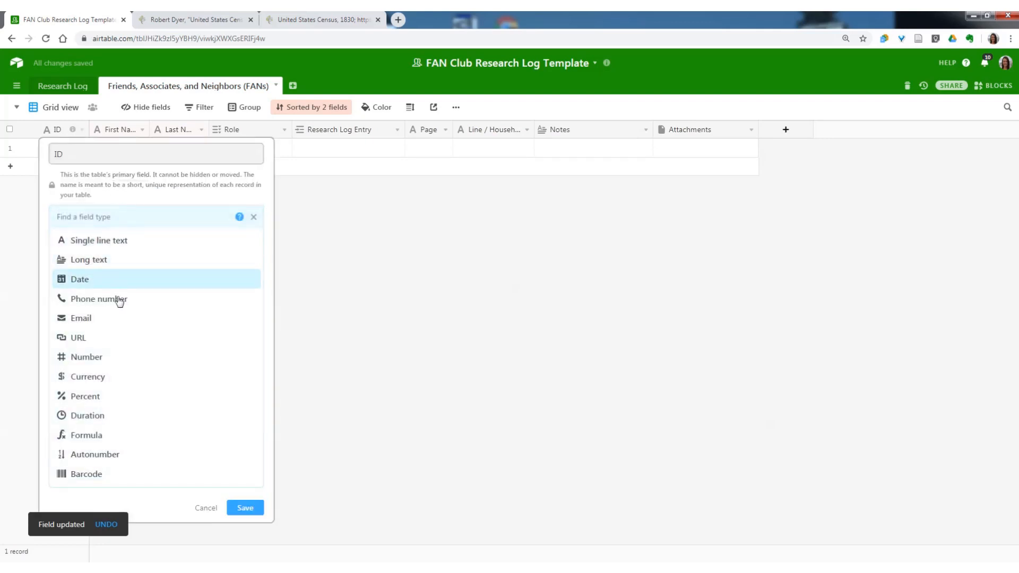
pyautogui.click(102, 460)
pyautogui.click(253, 265)
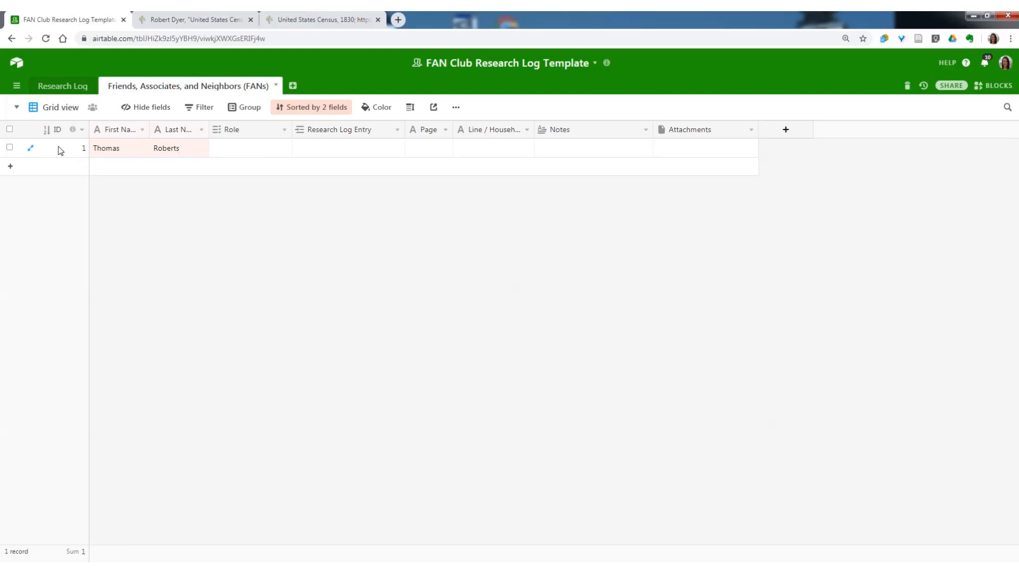
# Link the first FAN record's Research Log Entry to the ancestor's 1830 census record from the Research Log
pyautogui.click(73, 87)
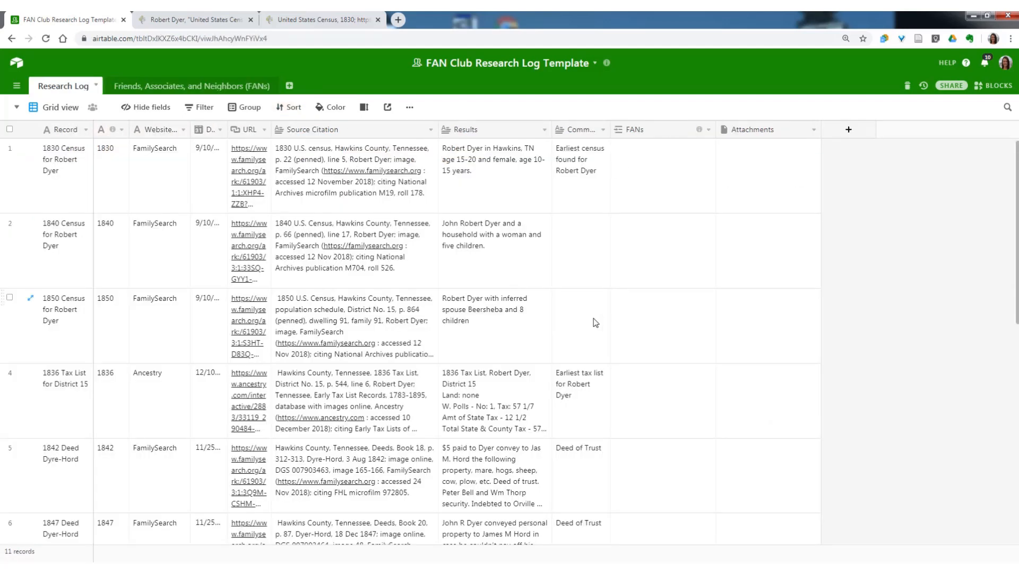
pyautogui.click(214, 88)
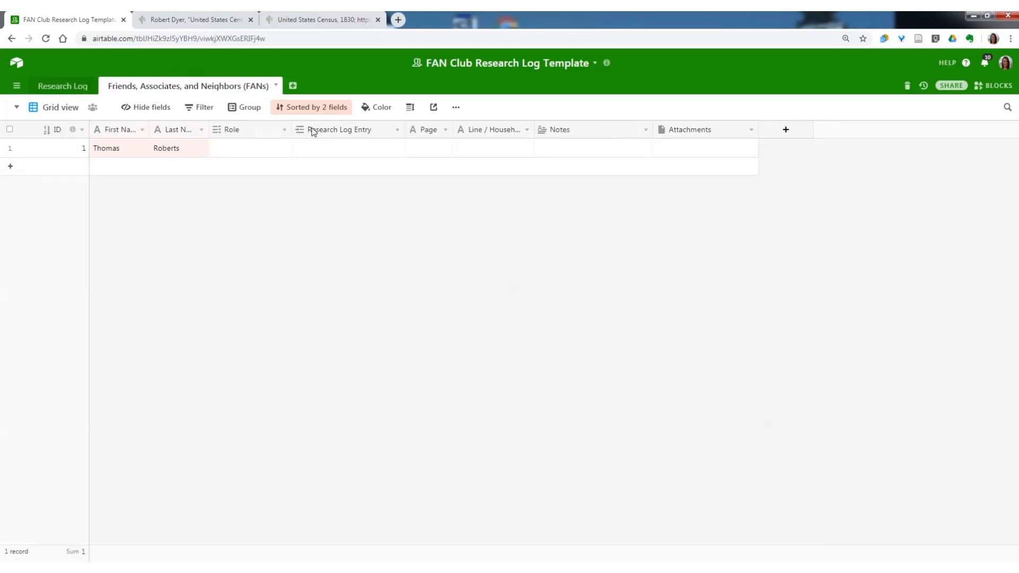
pyautogui.click(366, 152)
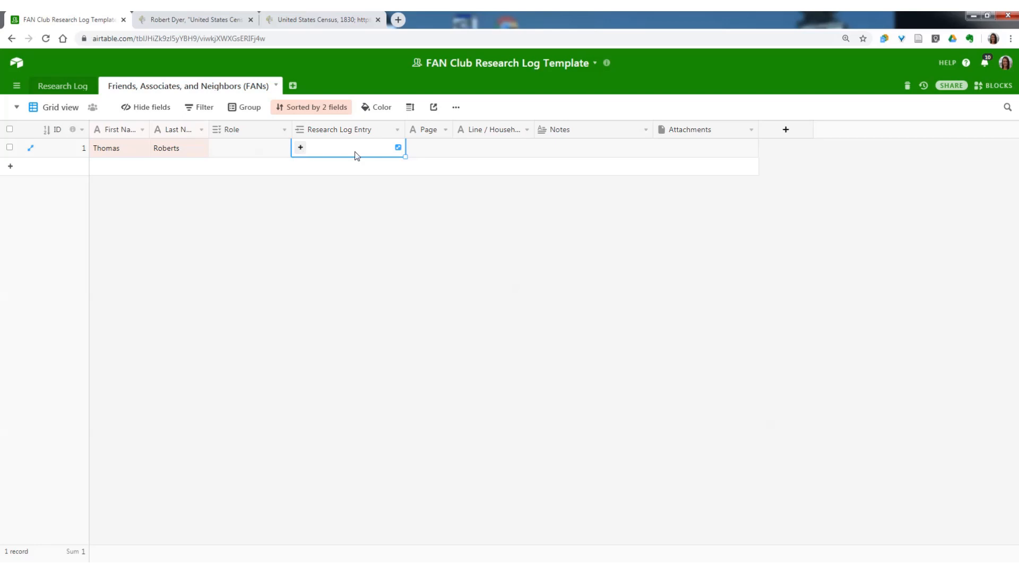
pyautogui.write('1830')
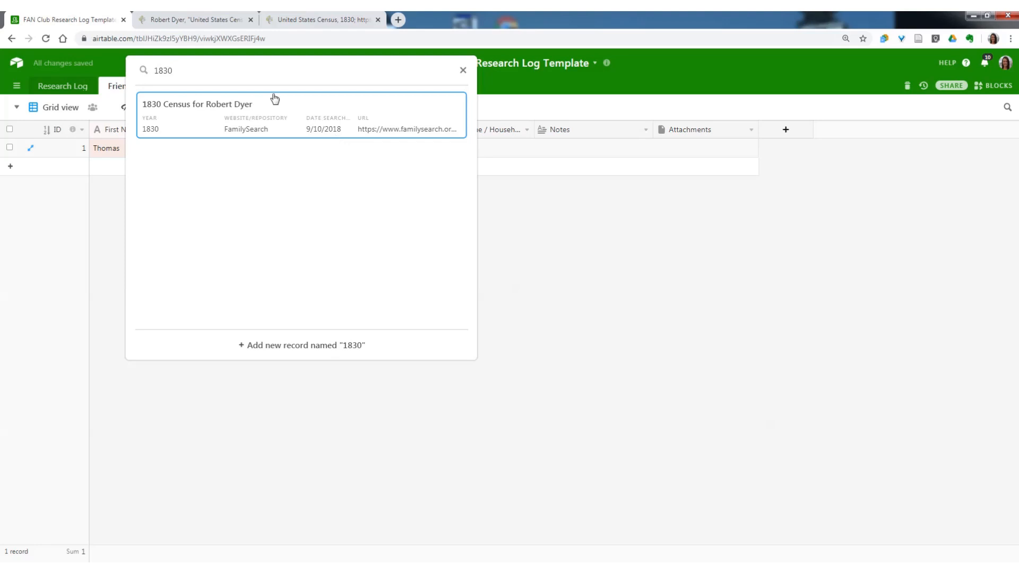
pyautogui.click(193, 108)
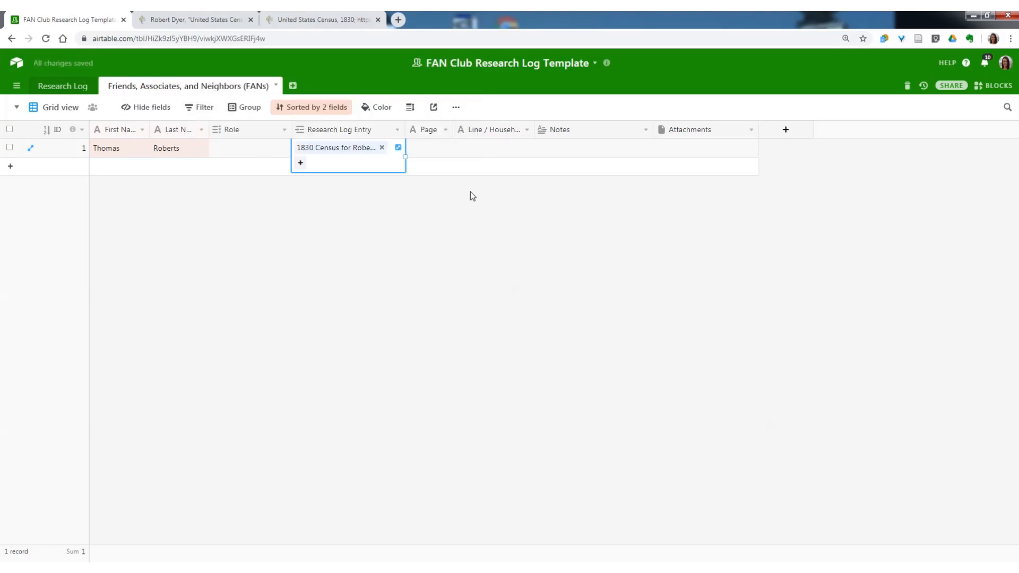
# Open the linked 1830 census entry and review its citation, results, comments, FANs and attachments
pyautogui.click(330, 150)
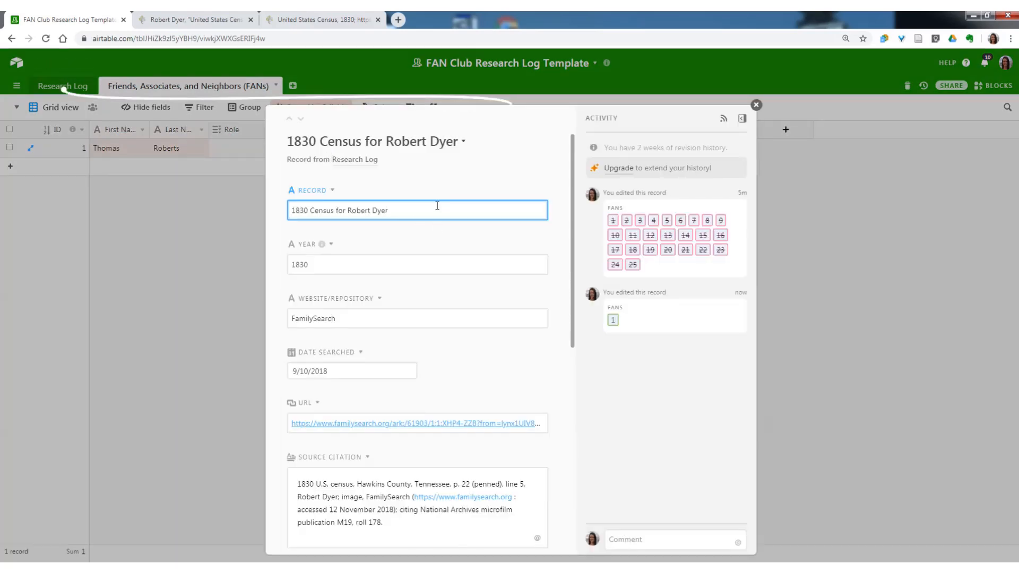
pyautogui.scroll(-1, 438, 206)
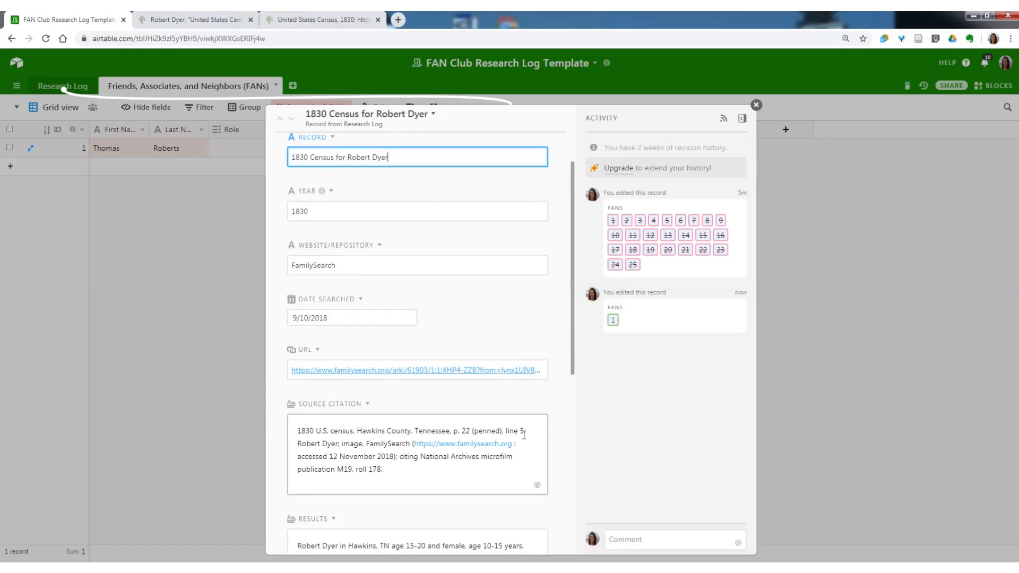
pyautogui.scroll(-4, 523, 435)
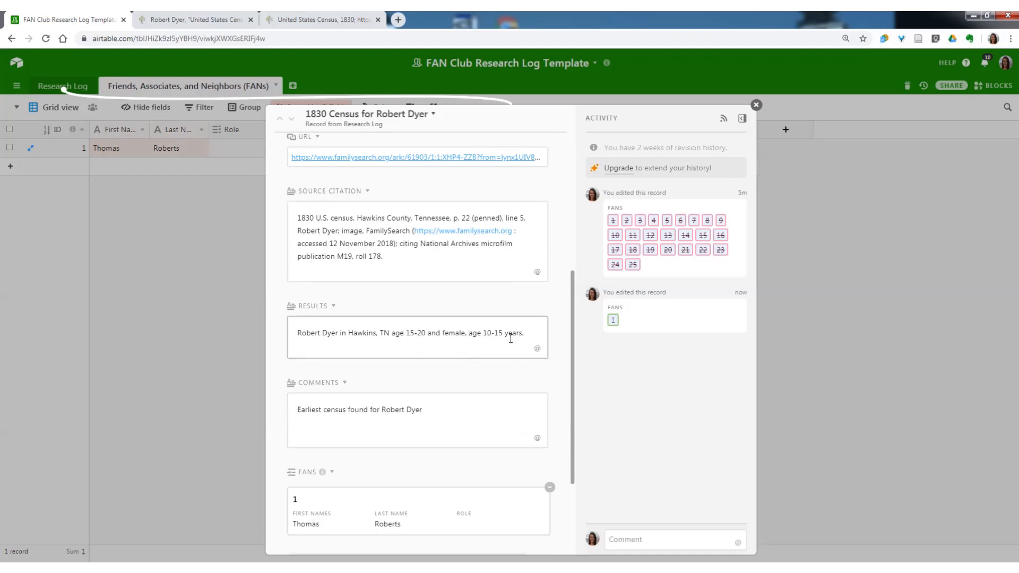
pyautogui.scroll(-2, 510, 338)
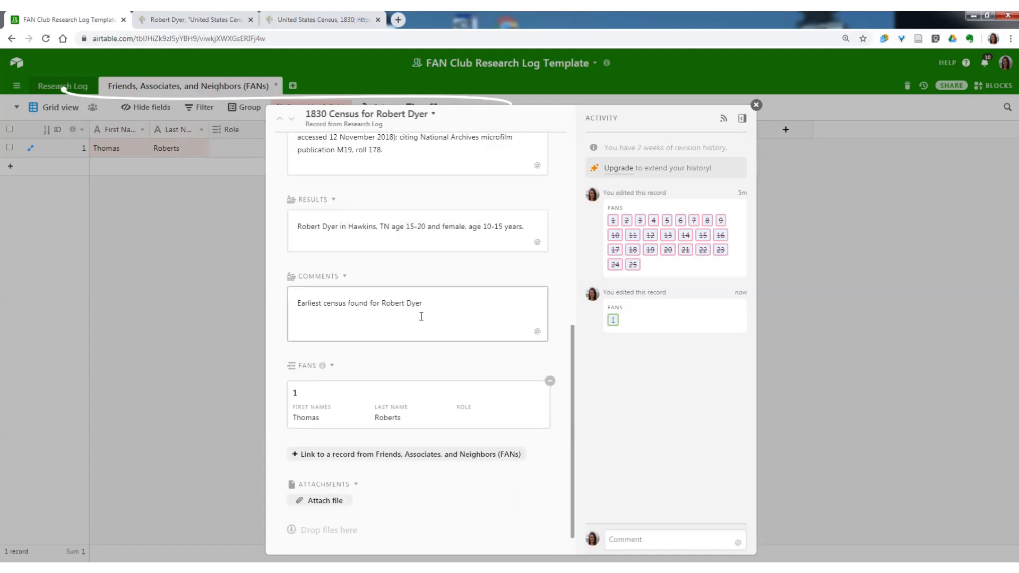
pyautogui.scroll(-1, 421, 317)
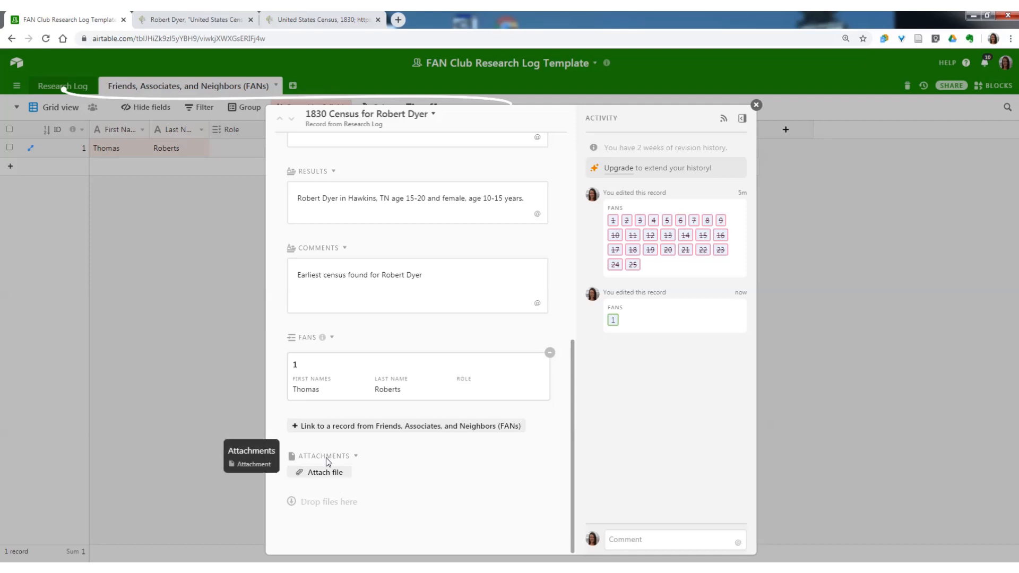
pyautogui.click(756, 105)
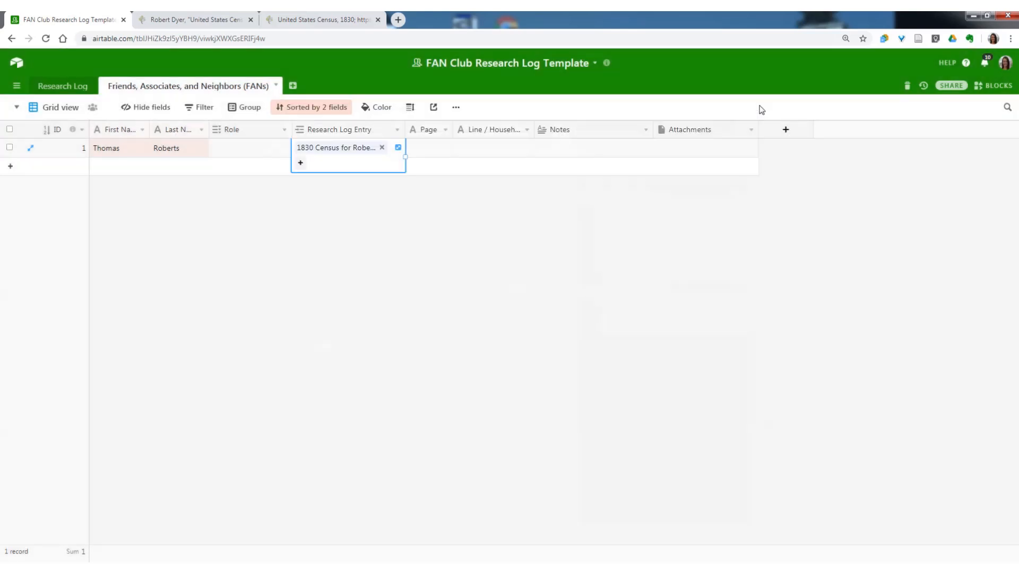
# Set the FAN record's role to Neighbor and browse the other available role options
pyautogui.click(237, 150)
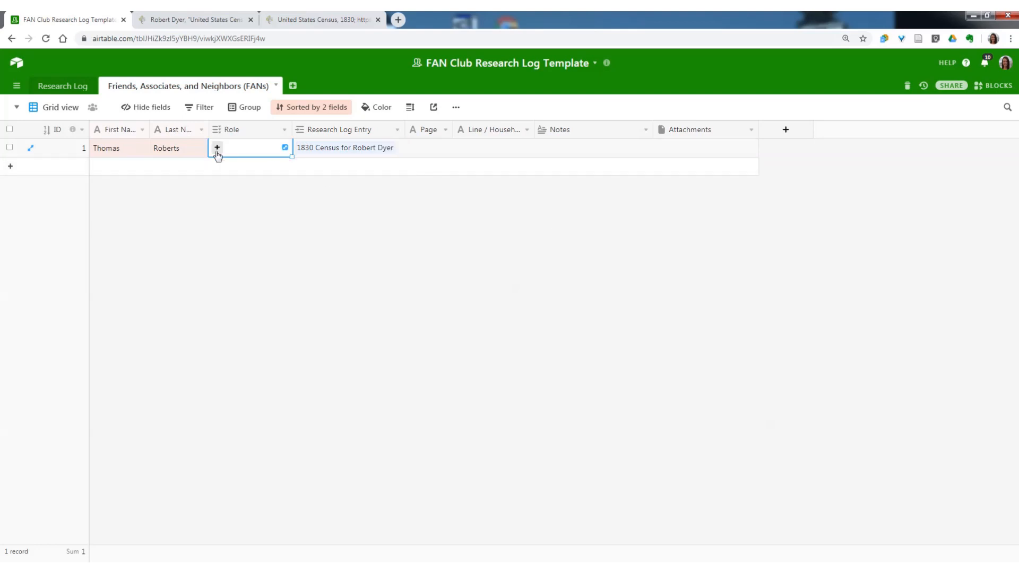
pyautogui.click(246, 154)
pyautogui.write('Neig')
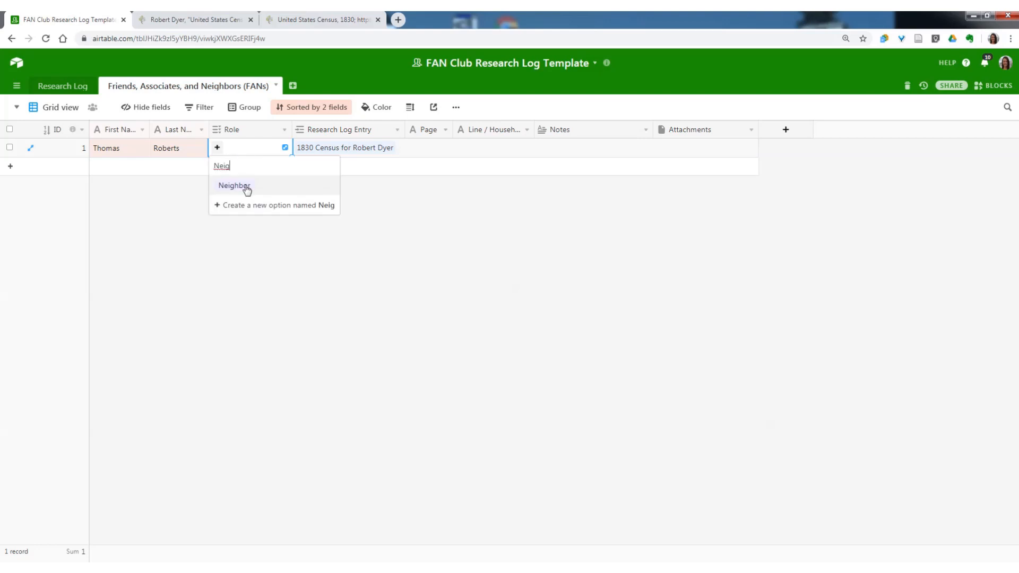
pyautogui.click(244, 186)
pyautogui.click(269, 148)
pyautogui.scroll(-8, 283, 206)
pyautogui.scroll(-3, 281, 209)
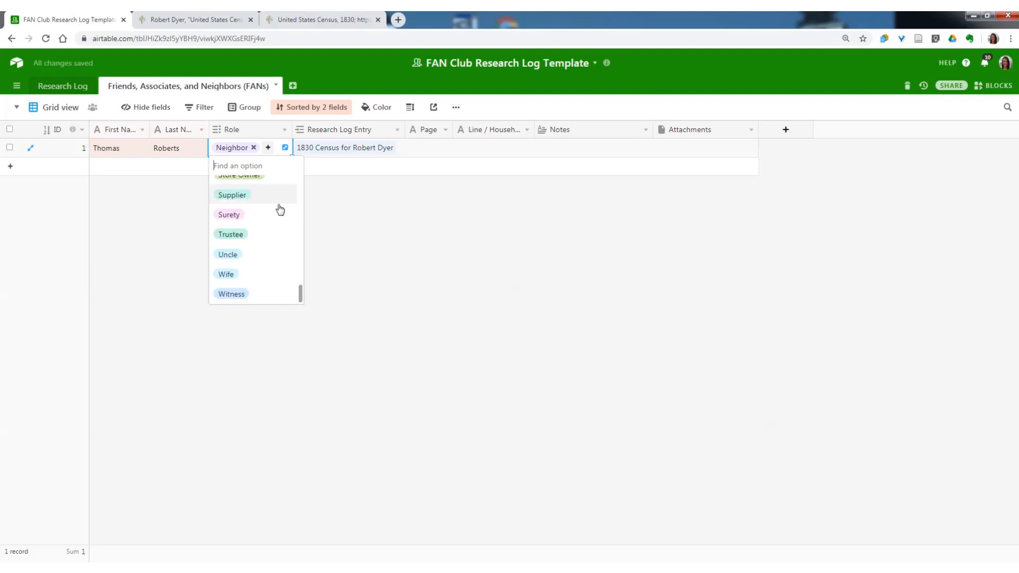
pyautogui.click(371, 207)
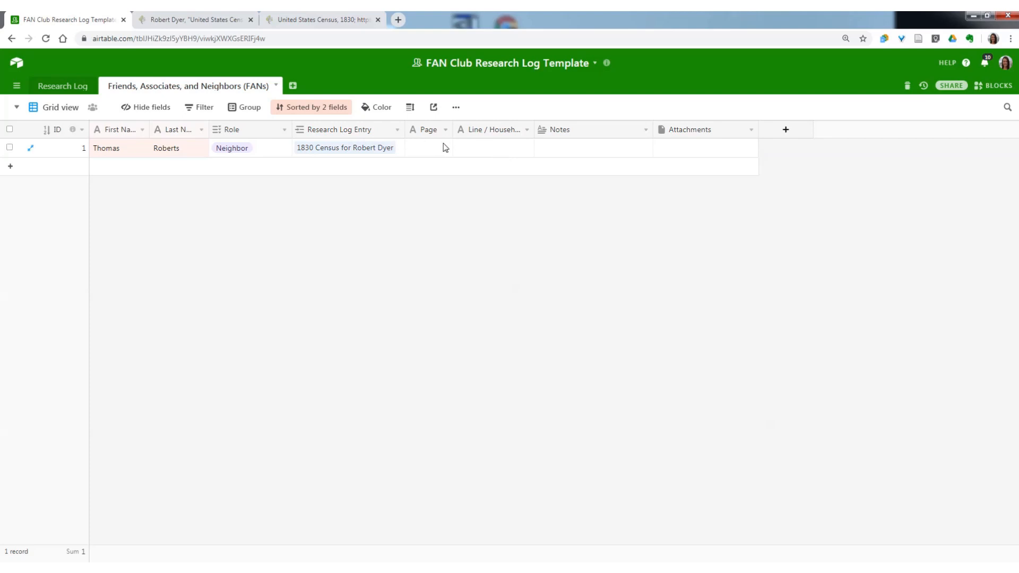
# Enter page 22 and line 1 for the first neighbor, checking the position and handwritten page number against the 1830 census image
pyautogui.click(200, 20)
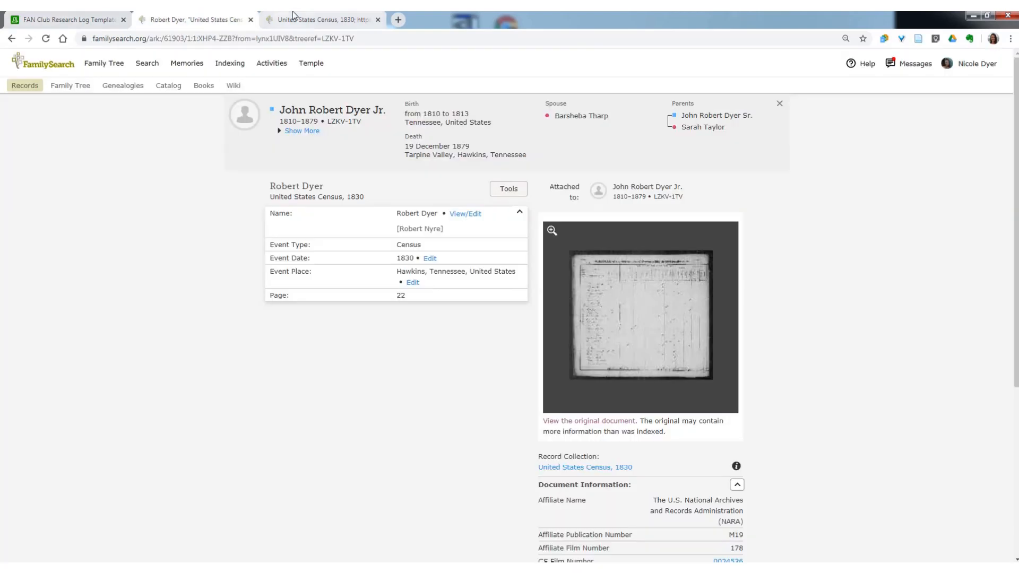
pyautogui.click(292, 13)
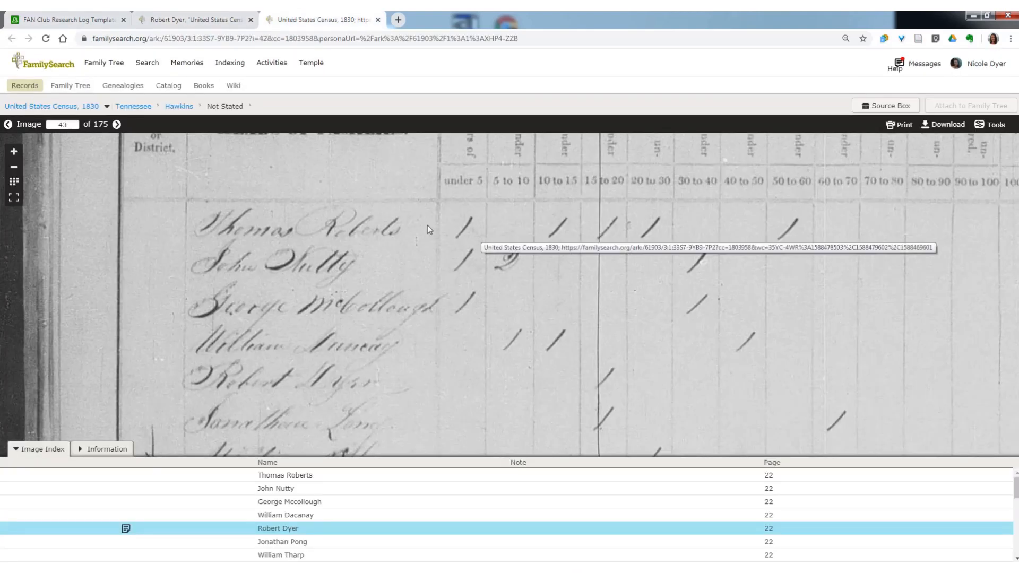
pyautogui.moveTo(428, 225); pyautogui.dragTo(434, 288)
pyautogui.scroll(-2, 434, 287)
pyautogui.moveTo(368, 279); pyautogui.dragTo(333, 256)
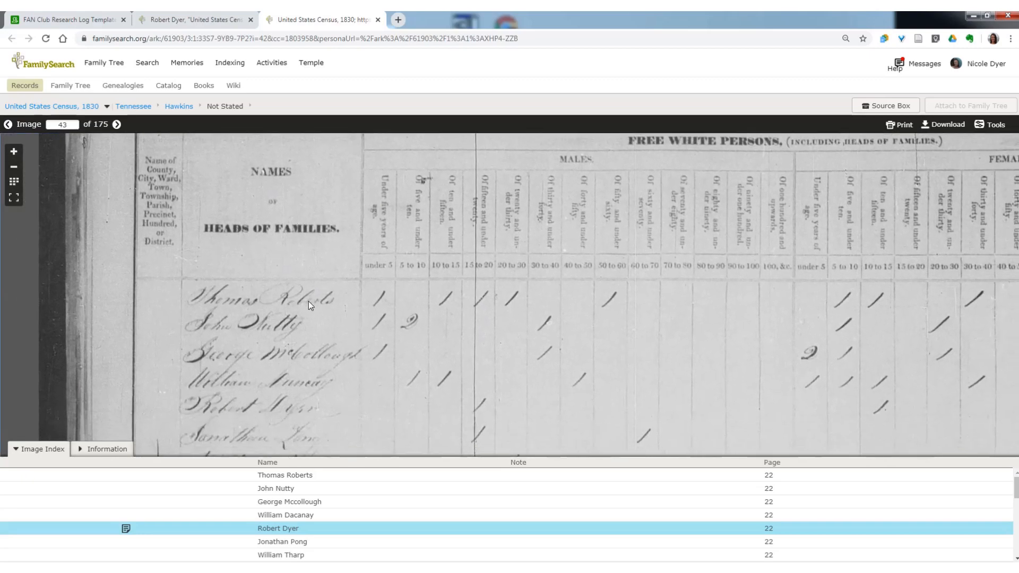
pyautogui.click(78, 23)
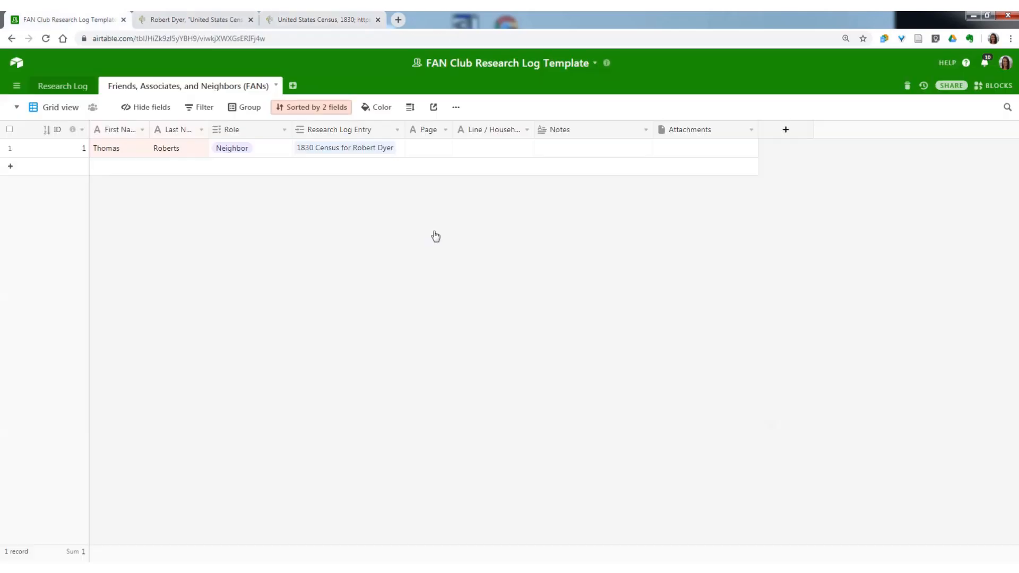
pyautogui.click(438, 147)
pyautogui.write('22')
pyautogui.press('Tab')
pyautogui.write('1')
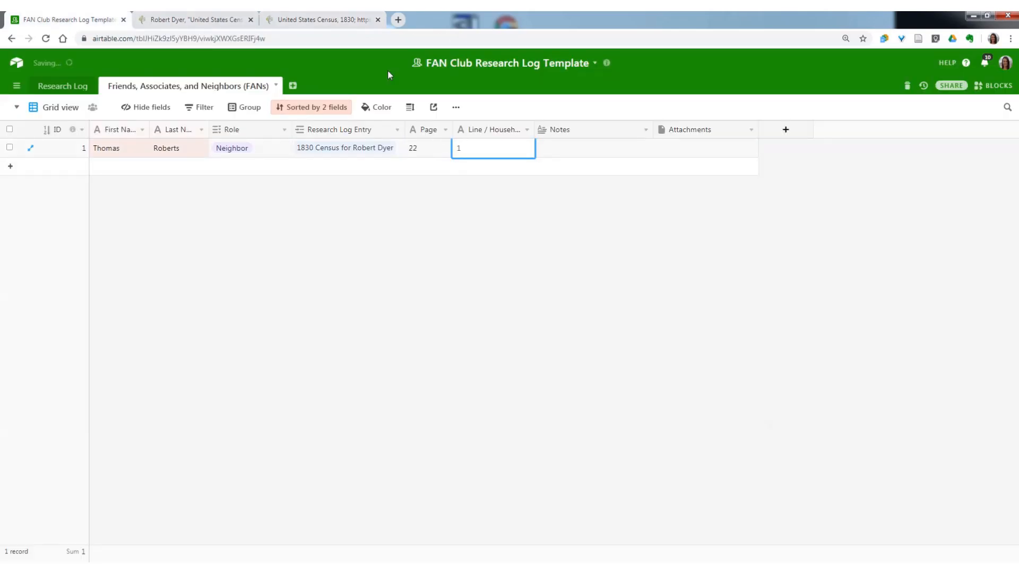
pyautogui.click(321, 20)
pyautogui.scroll(-3, 298, 305)
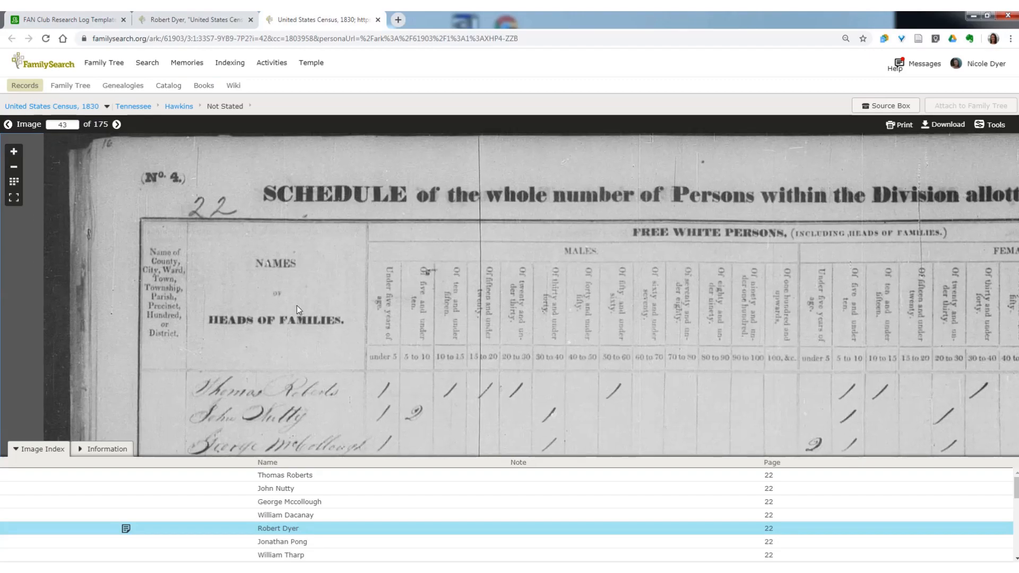
# Return to the FANs table in the research log base and check the source citation of the linked 1830 census entry
pyautogui.click(69, 19)
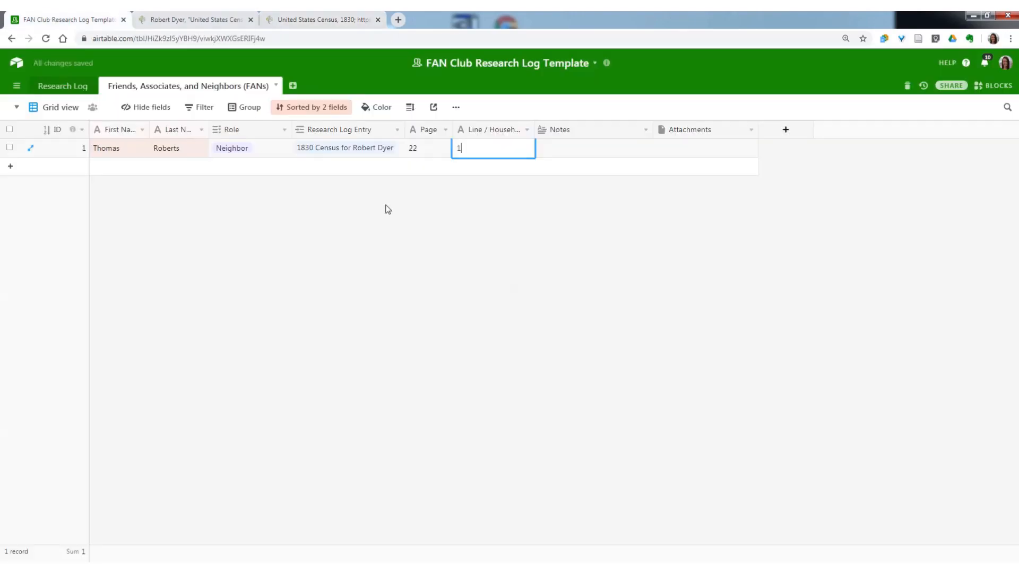
pyautogui.click(324, 149)
pyautogui.click(324, 148)
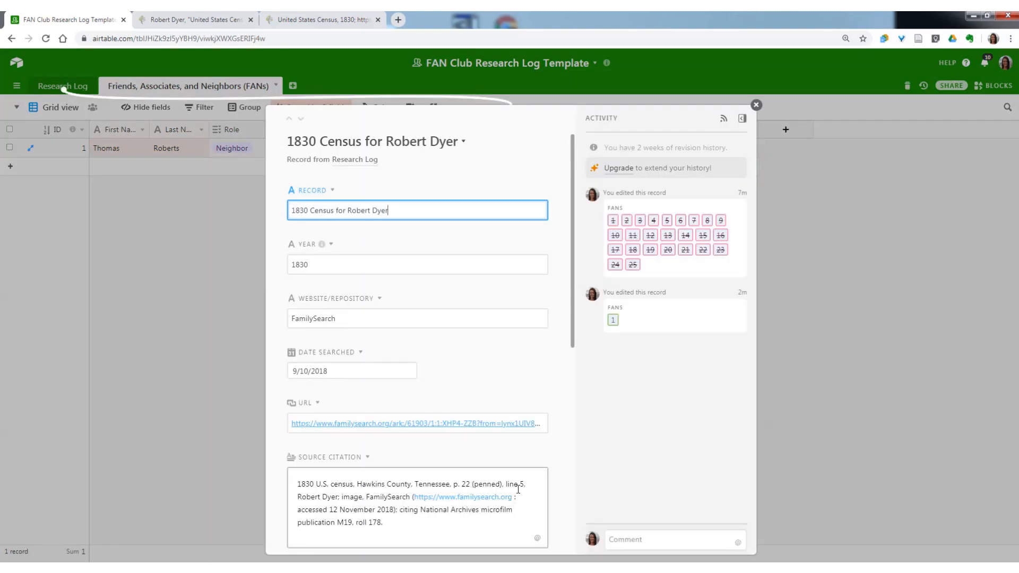
pyautogui.click(756, 105)
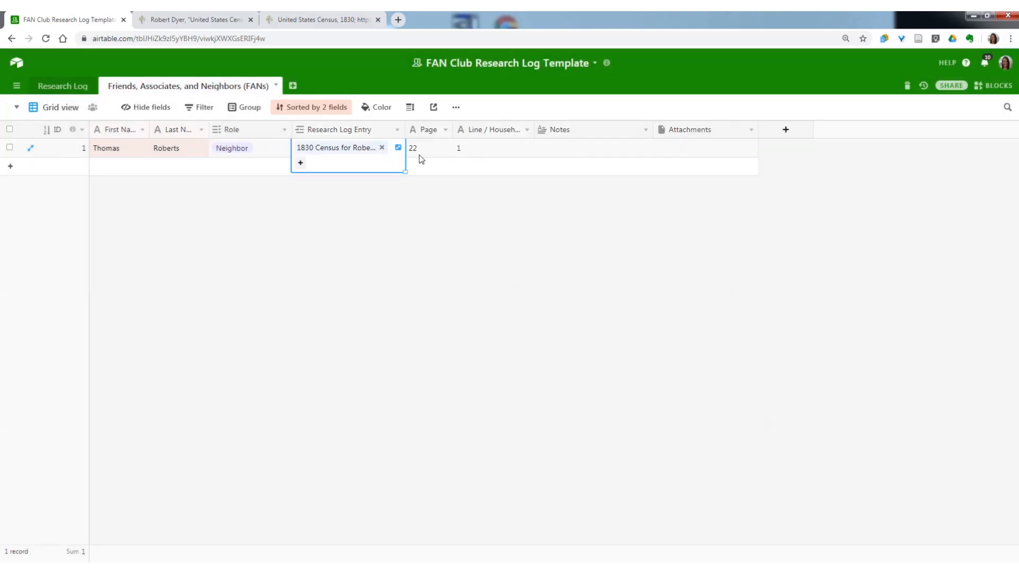
# Enter the note "4 people away" for the first neighbor in the FANs table
pyautogui.click(575, 151)
pyautogui.write('4 hoursh')
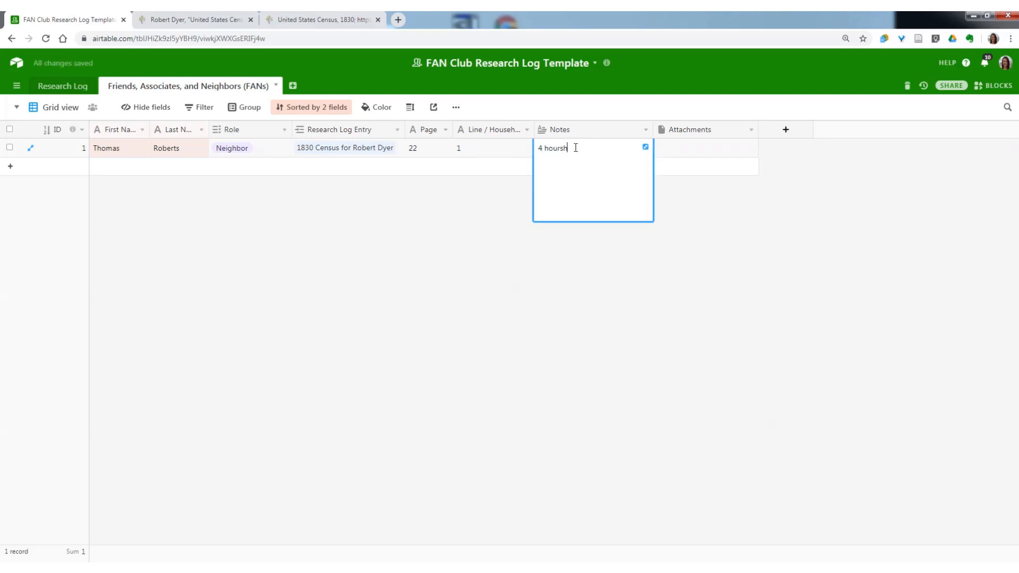
pyautogui.press('BackSpace')
pyautogui.press('BackSpace')
pyautogui.press('BackSpace')
pyautogui.press('BackSpace')
pyautogui.write('people away')
pyautogui.press('Tab')
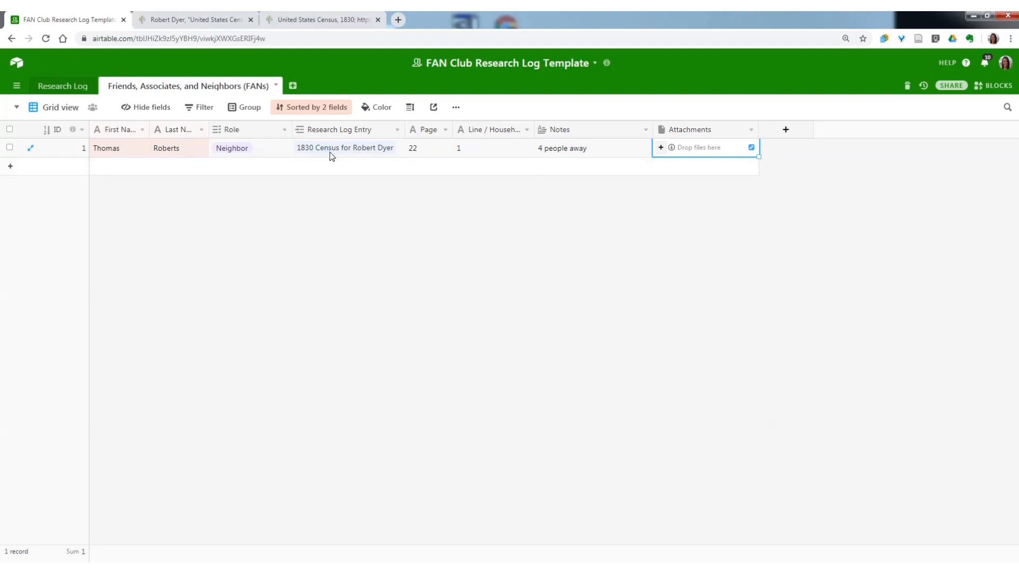
# Review the FAN record linked to the 1830 census entry in the Research Log table
pyautogui.click(53, 88)
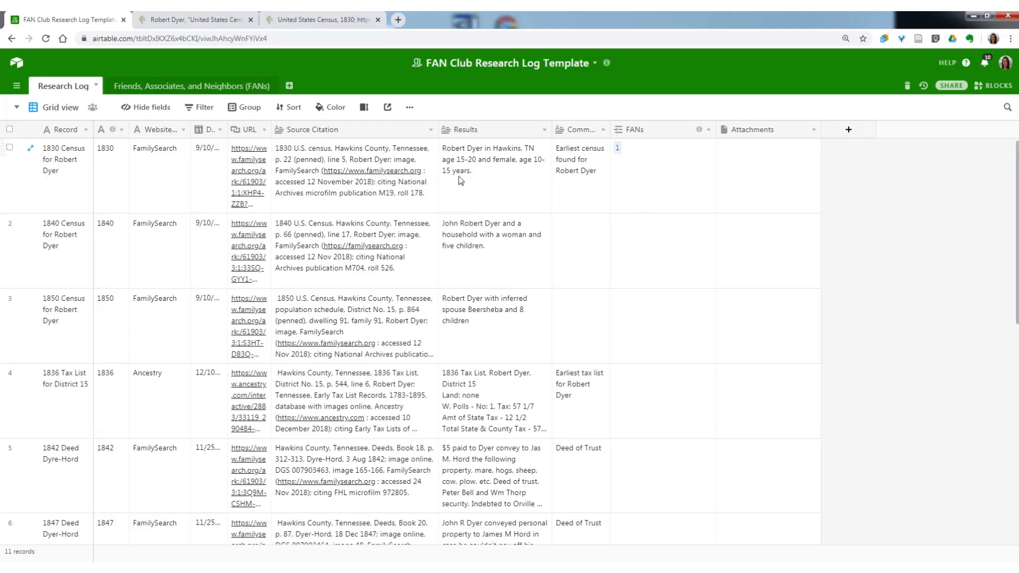
pyautogui.click(620, 152)
pyautogui.click(620, 151)
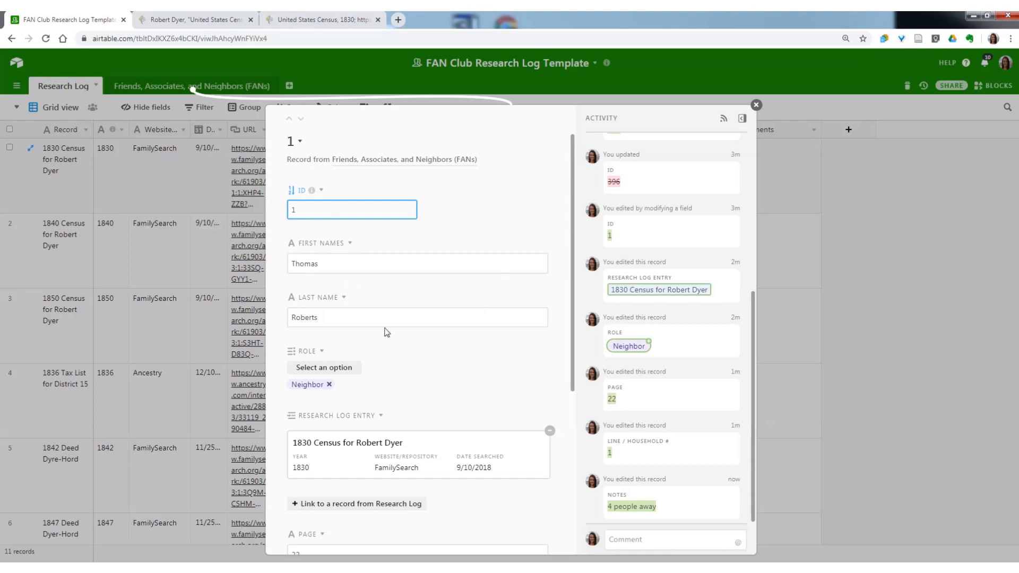
pyautogui.click(777, 120)
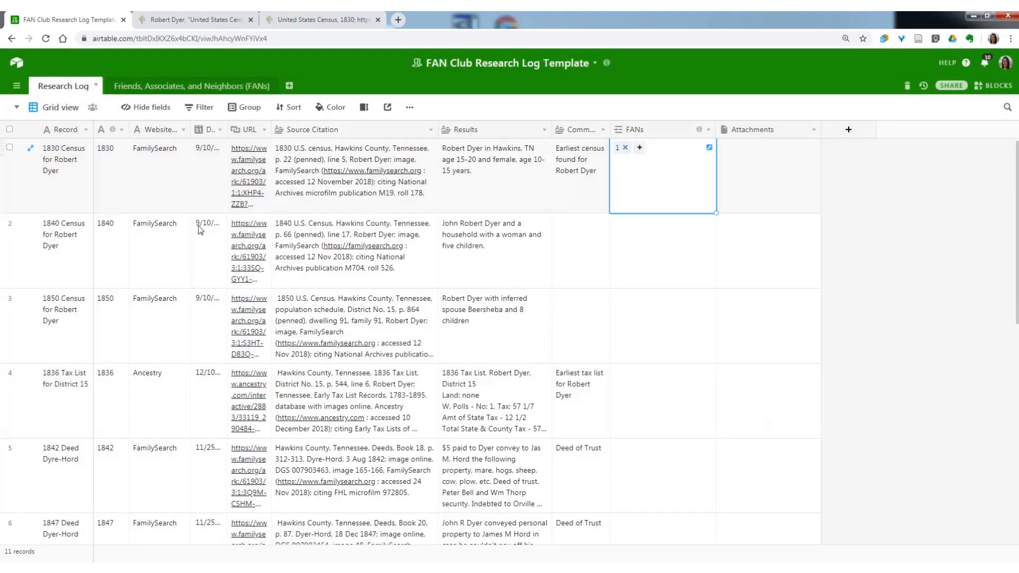
# Go back to the FANs table and view the 1830 census entry linked to the first neighbor, including its activity history
pyautogui.click(161, 86)
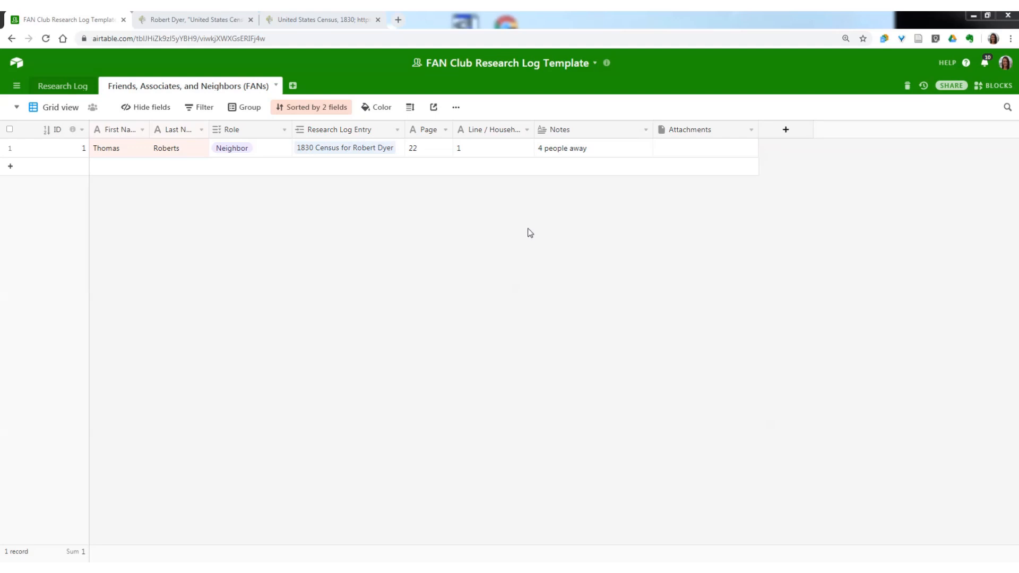
pyautogui.click(121, 151)
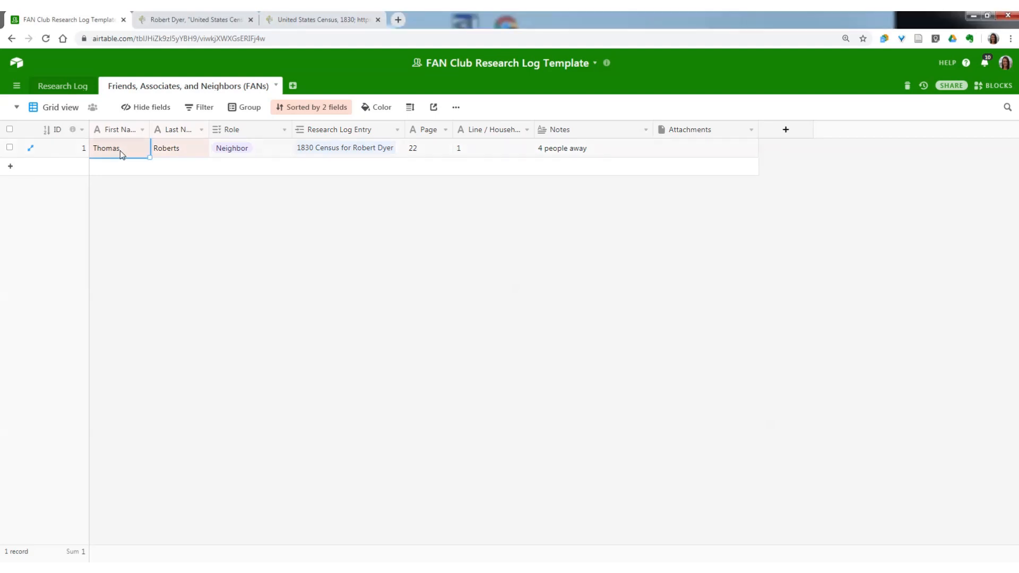
pyautogui.click(317, 154)
pyautogui.click(316, 154)
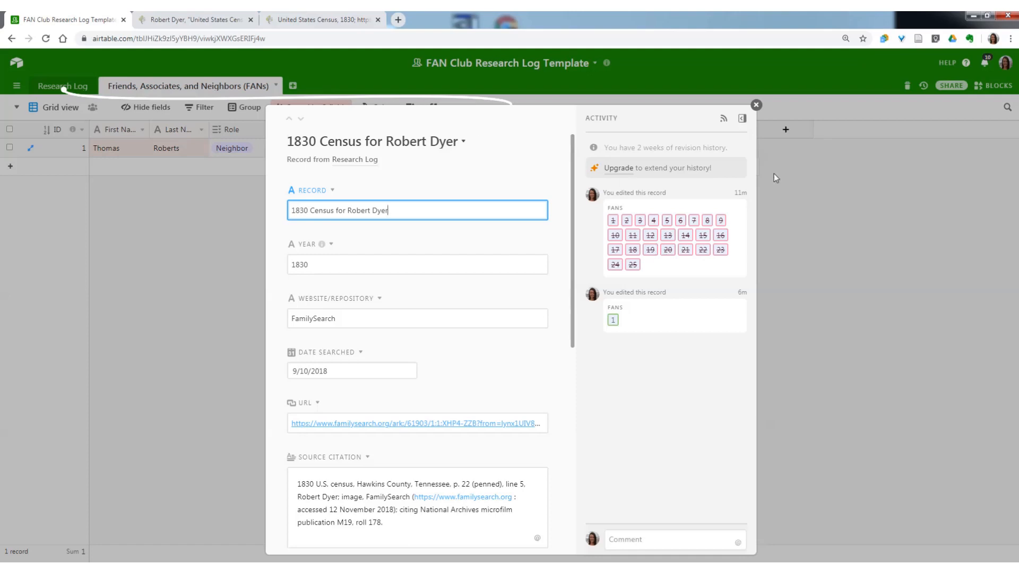
pyautogui.click(756, 106)
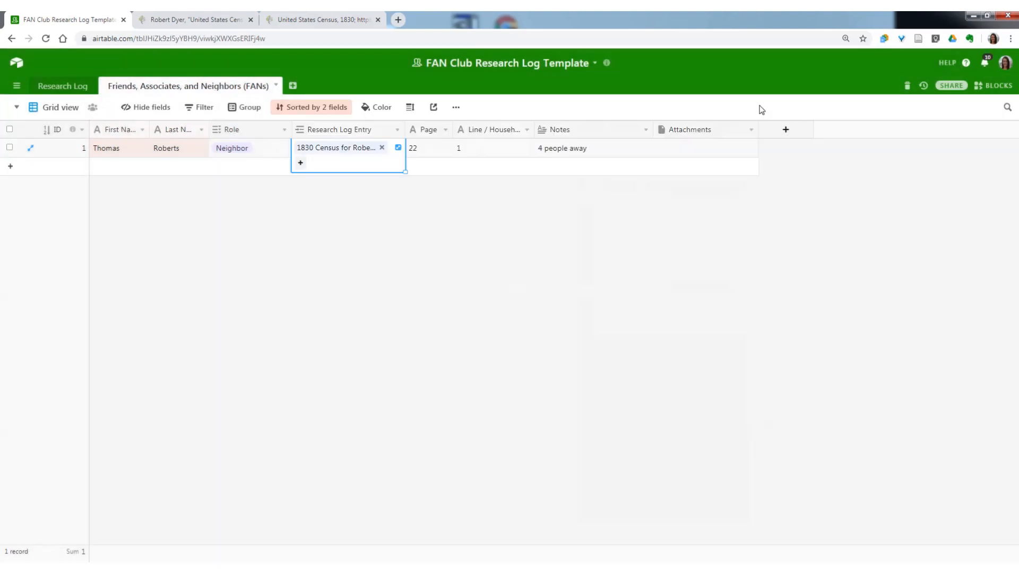
# Clear the revision history for every record in the base
pyautogui.click(923, 85)
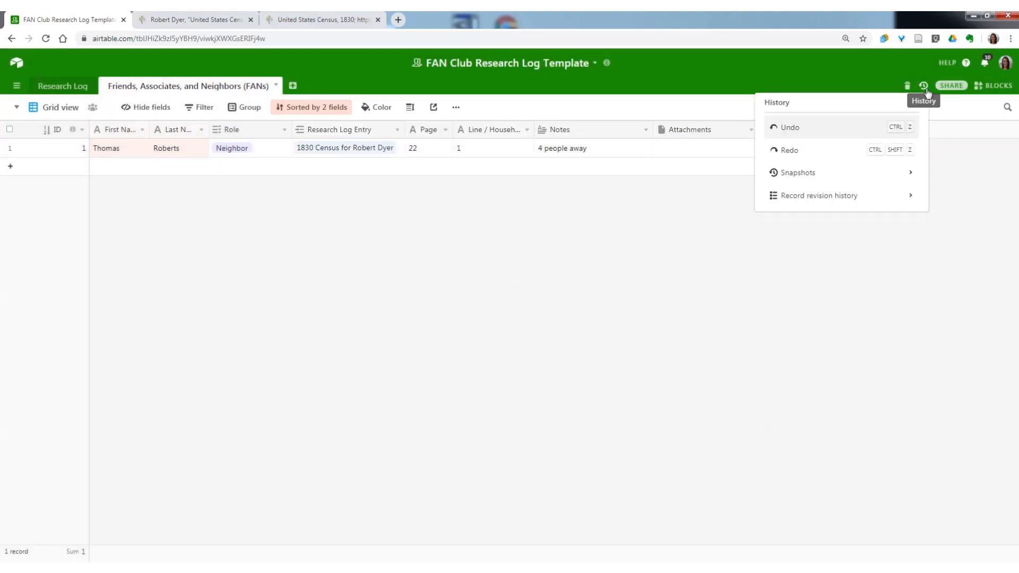
pyautogui.click(816, 200)
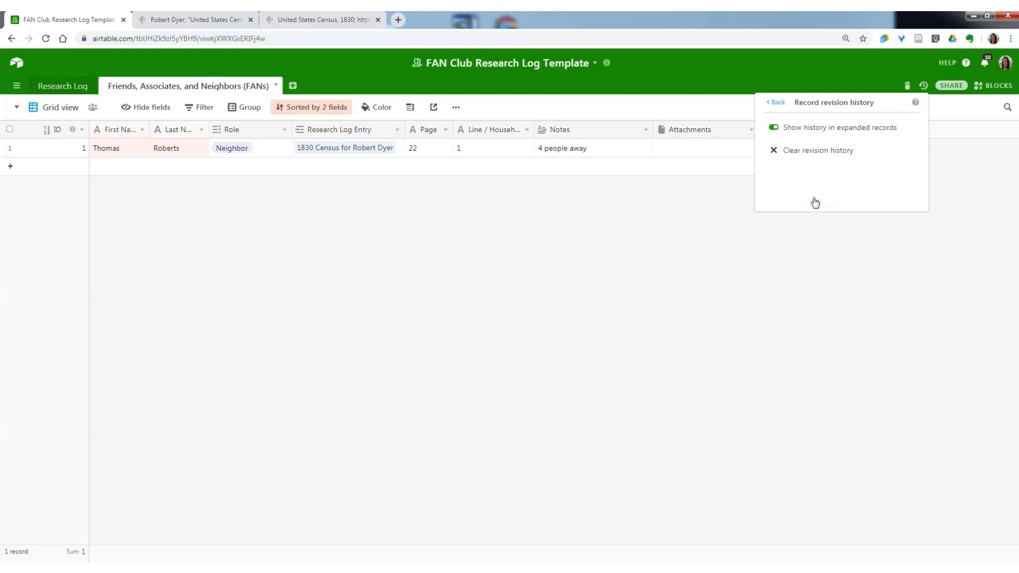
pyautogui.click(818, 152)
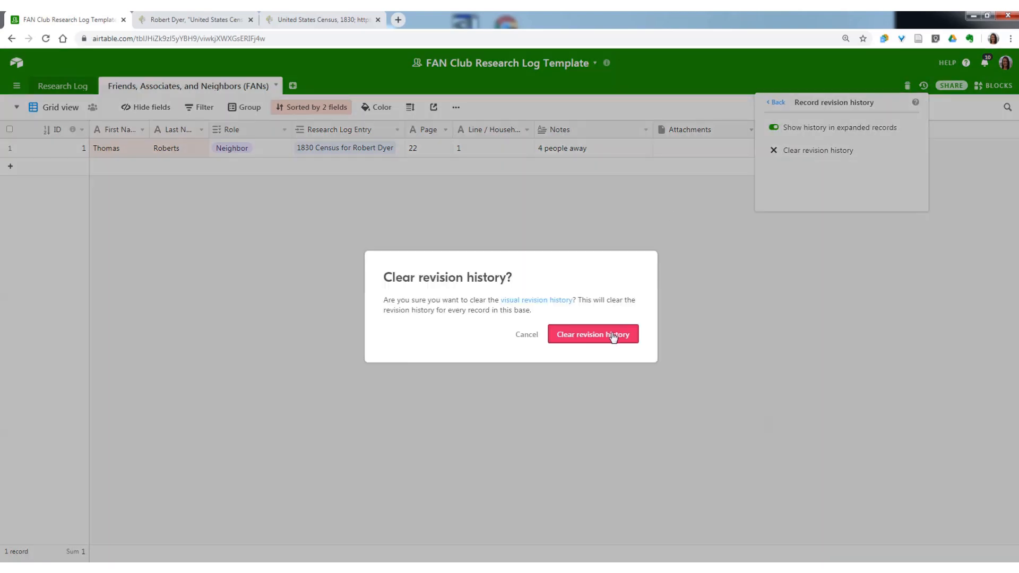
pyautogui.click(613, 335)
pyautogui.click(801, 153)
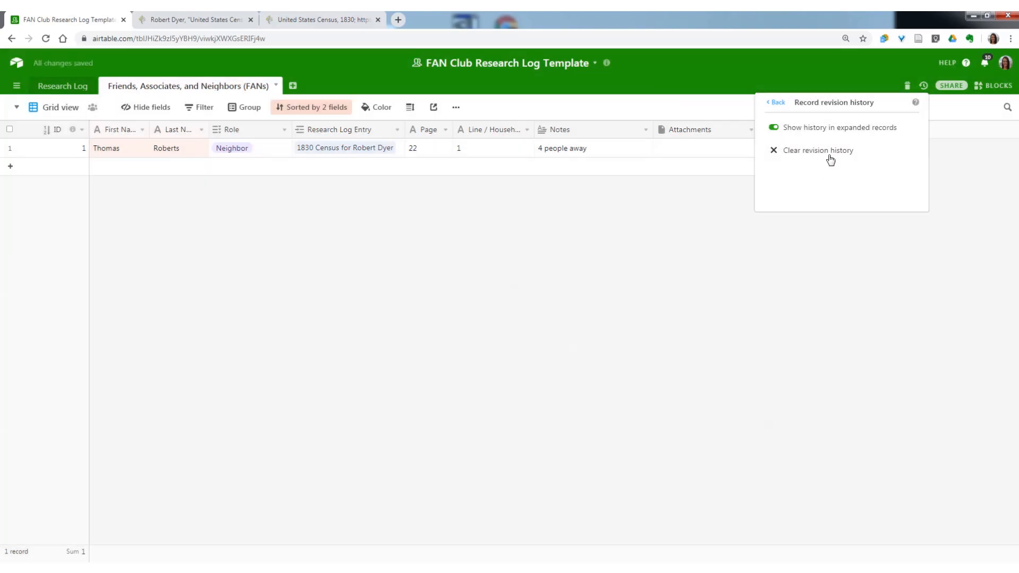
pyautogui.click(833, 152)
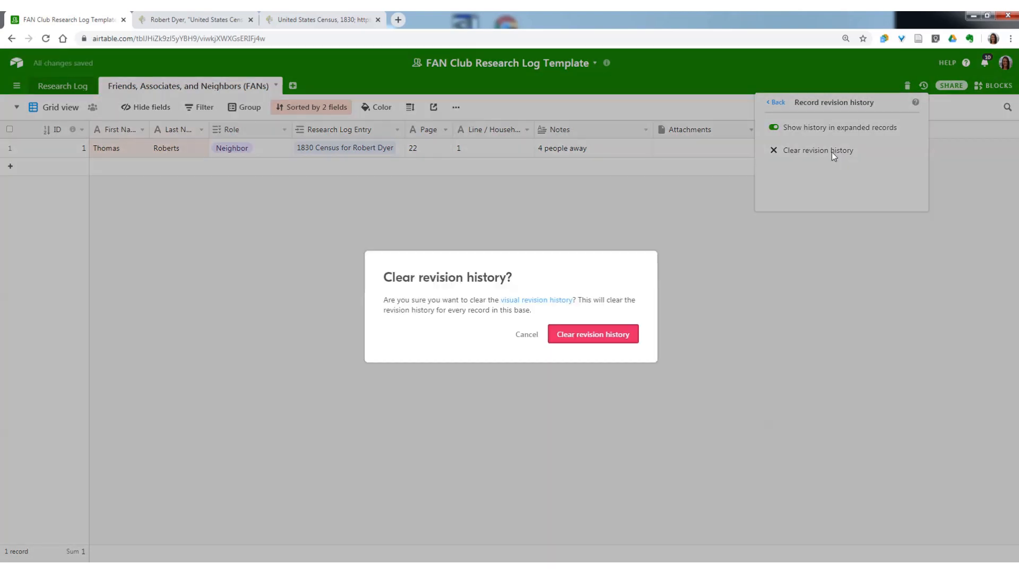
pyautogui.click(605, 339)
# Check the activity history of the linked 1830 census entry
pyautogui.click(347, 149)
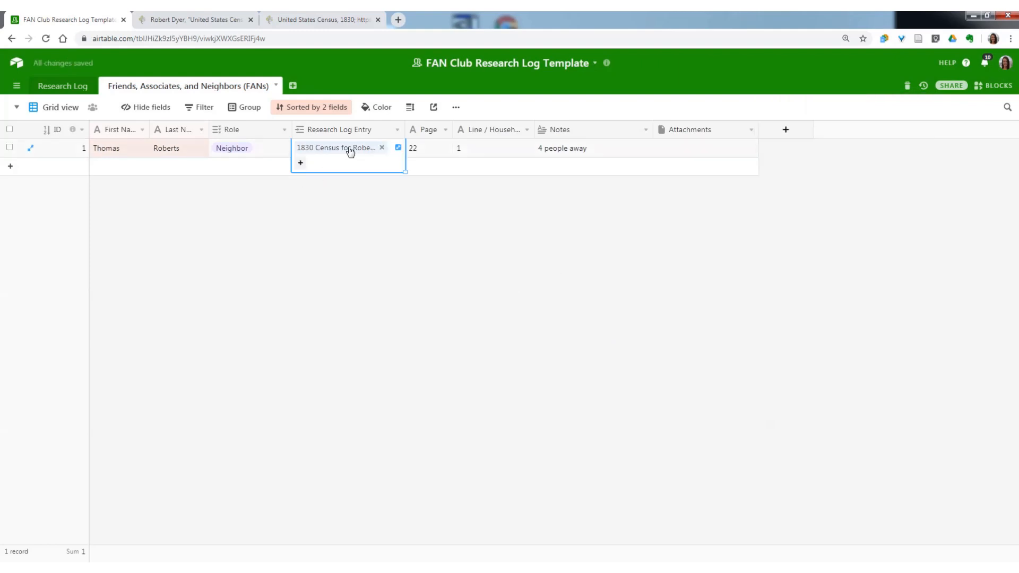
pyautogui.click(348, 150)
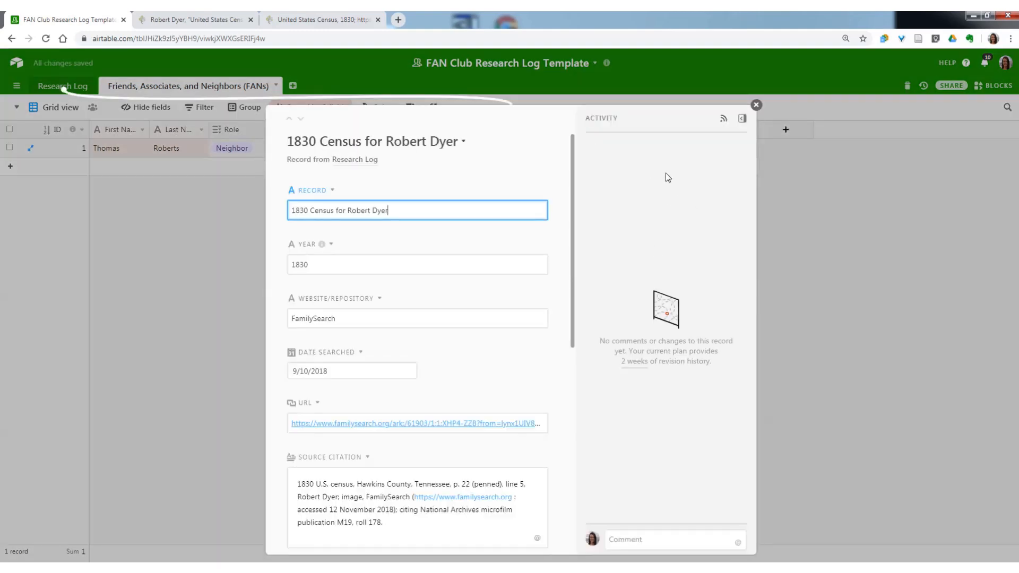
pyautogui.click(757, 104)
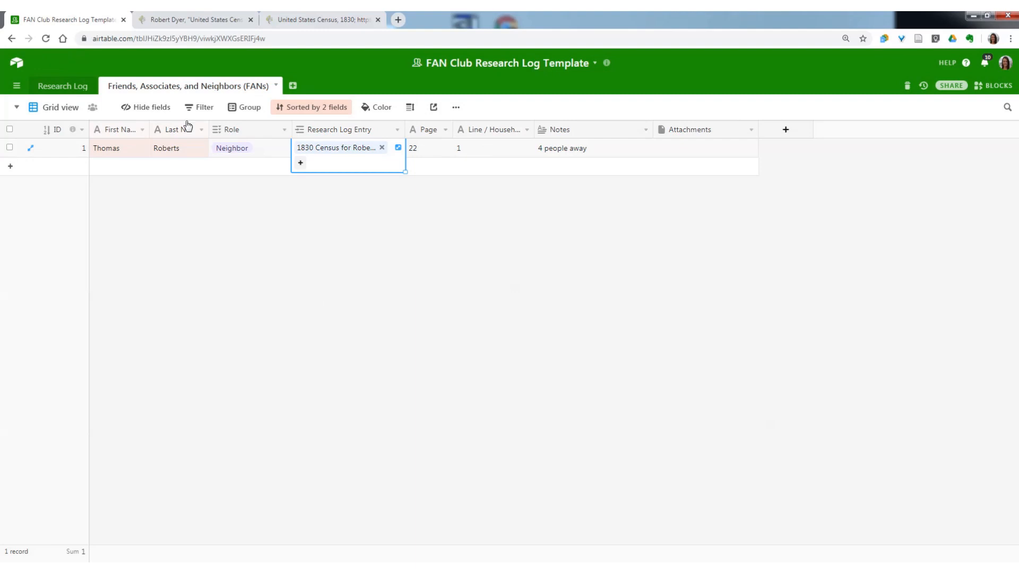
# Open the 1836 District 15 tax list image from its Research Log URL and examine the indexed names and handwritten page
pyautogui.click(73, 87)
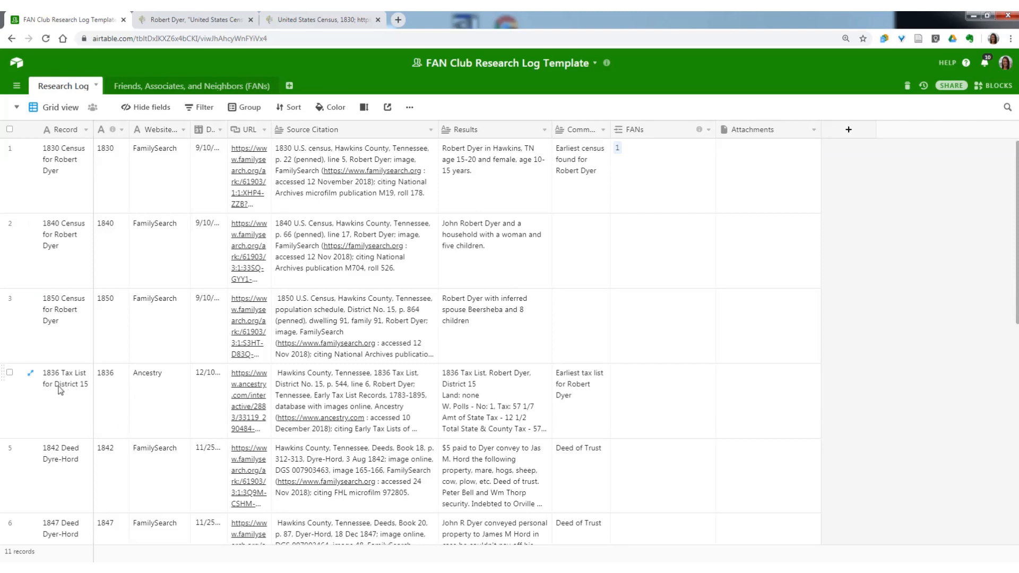
pyautogui.click(260, 389)
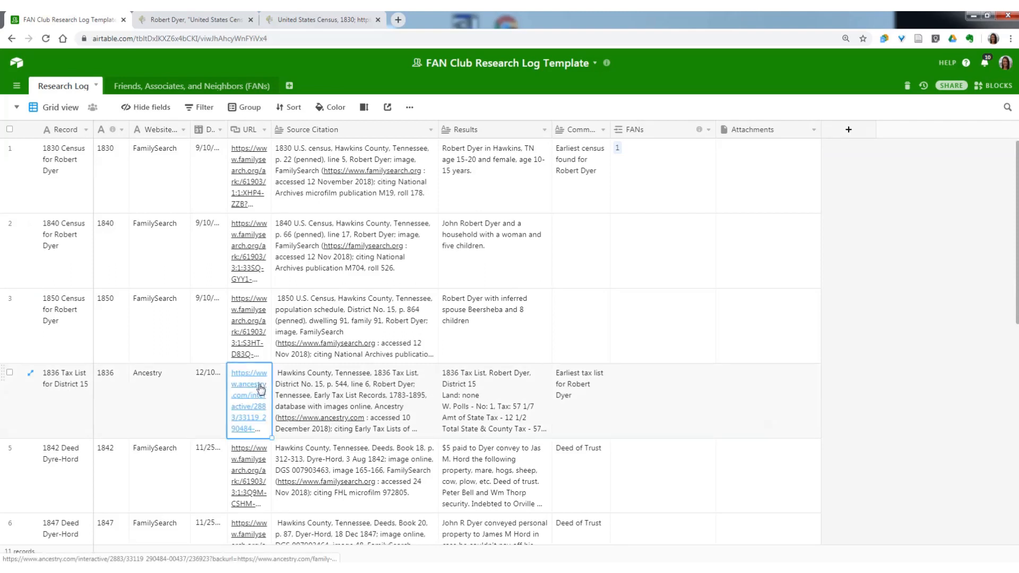
pyautogui.click(260, 389)
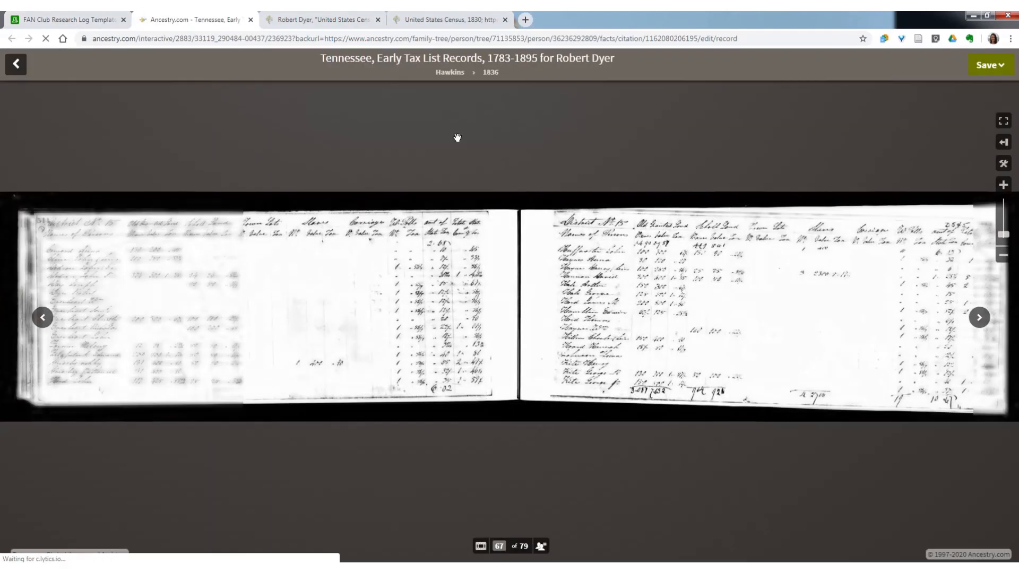
pyautogui.click(541, 547)
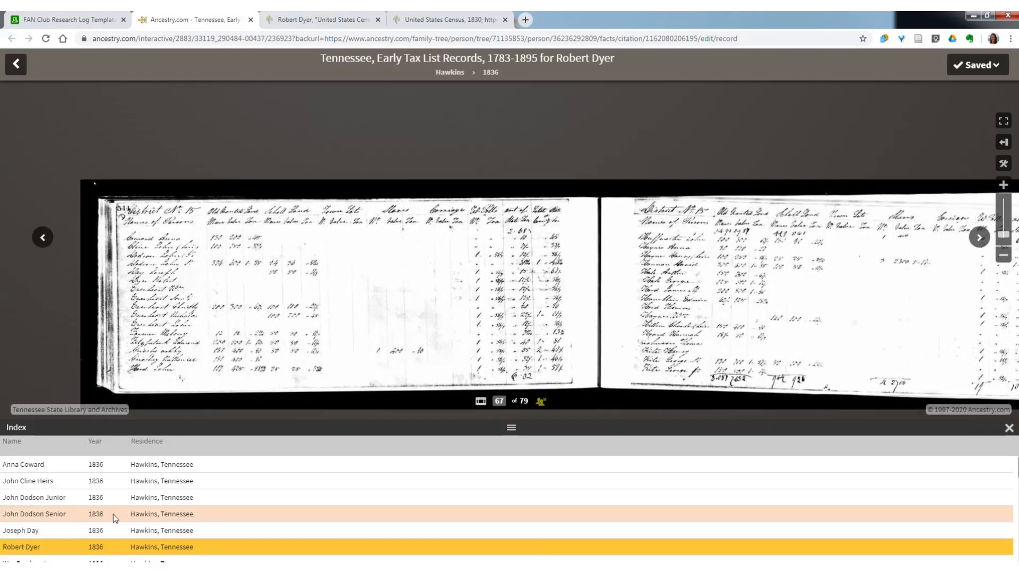
pyautogui.scroll(-1, 114, 517)
pyautogui.scroll(1, 50, 514)
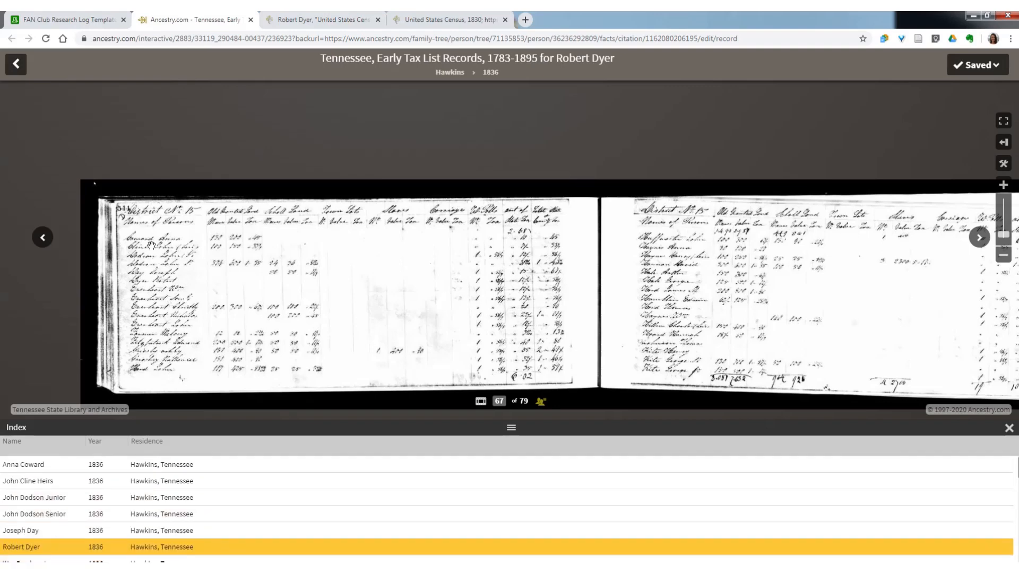
pyautogui.scroll(2, 151, 246)
pyautogui.scroll(3, 151, 245)
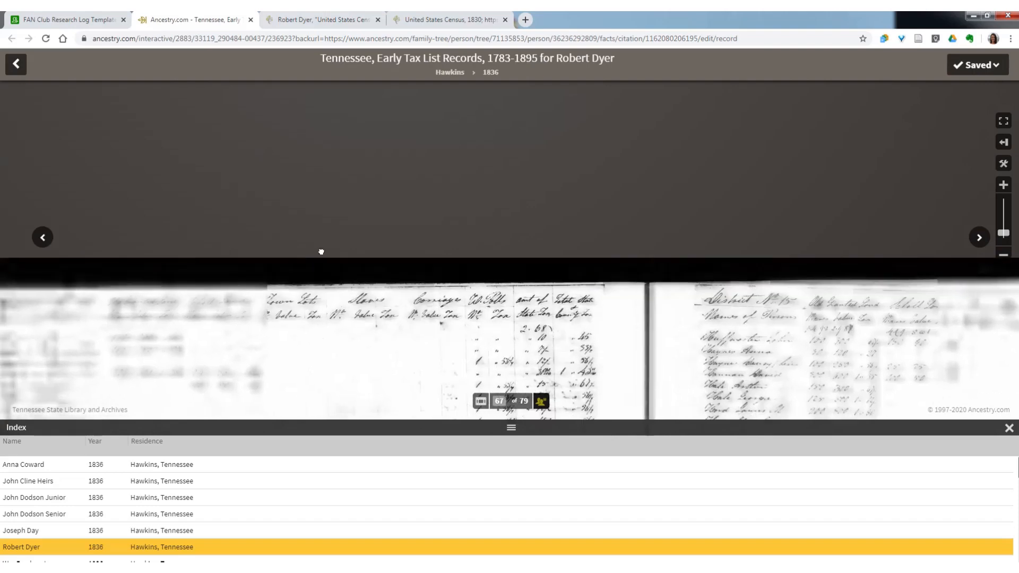
pyautogui.scroll(3, 210, 283)
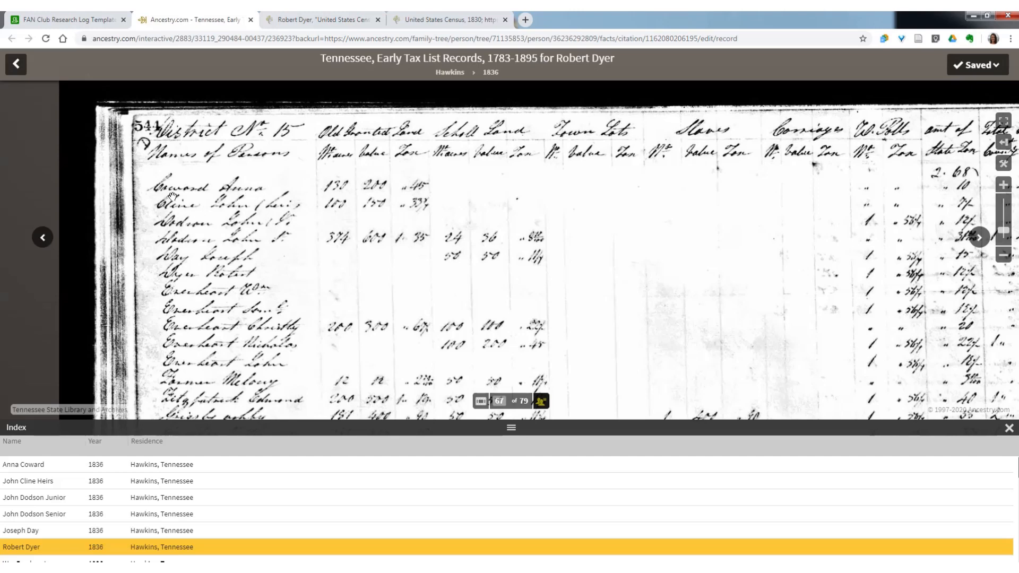
# Return to the FANs table in the research log base and add a second record
pyautogui.click(41, 17)
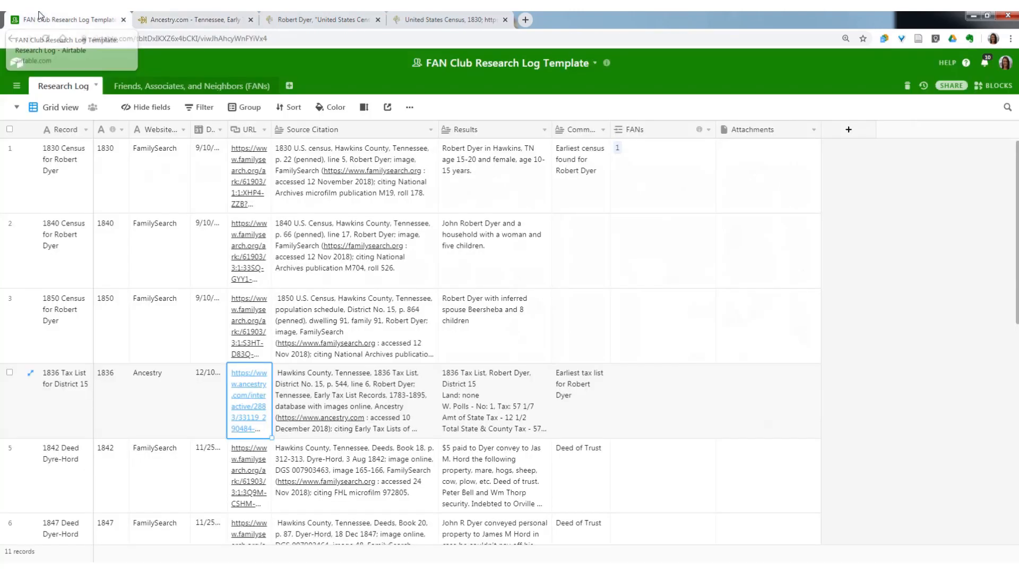
pyautogui.click(137, 88)
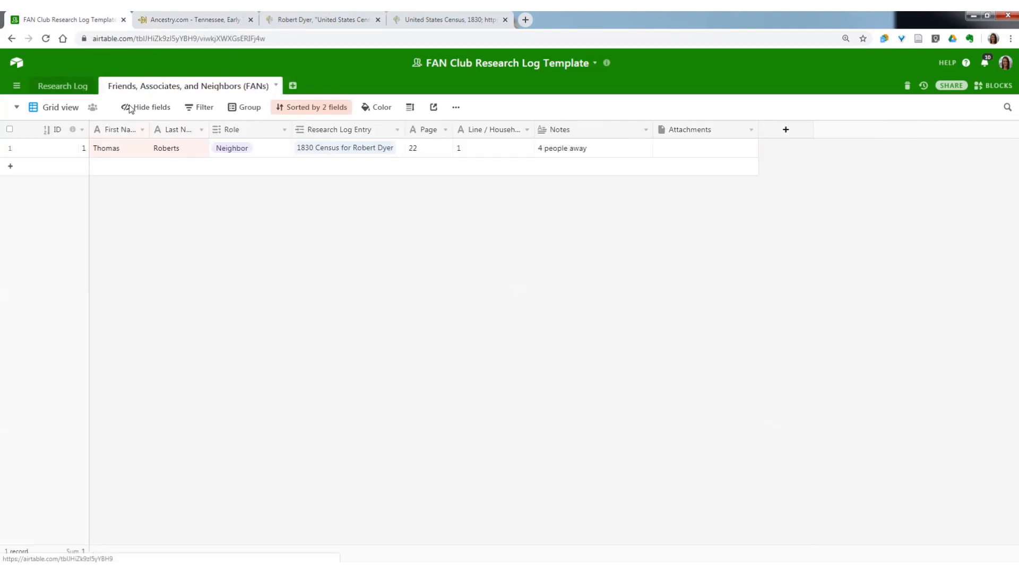
pyautogui.click(108, 171)
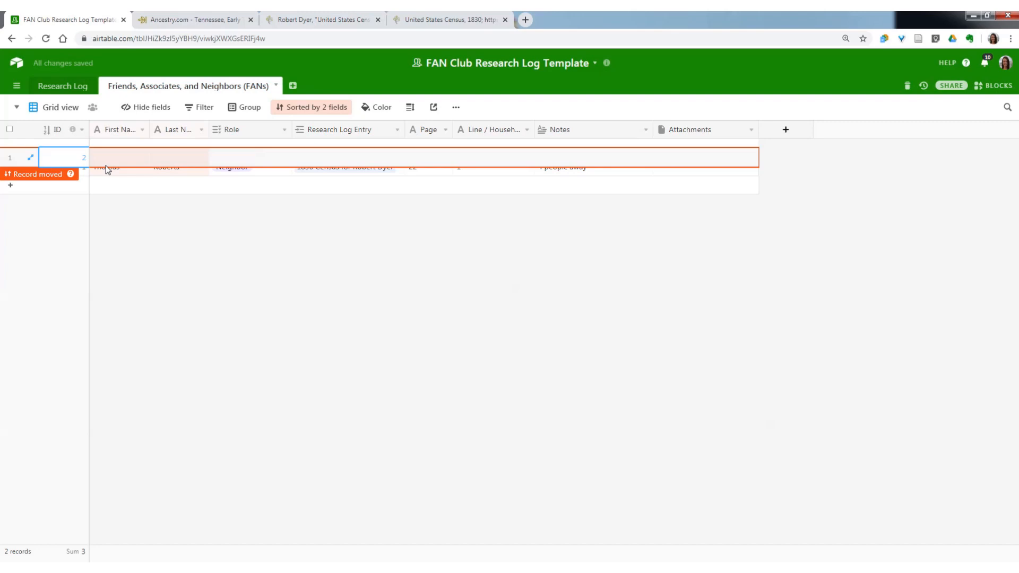
# Remove the Last Name and First Names sorts from the FANs grid view
pyautogui.click(302, 109)
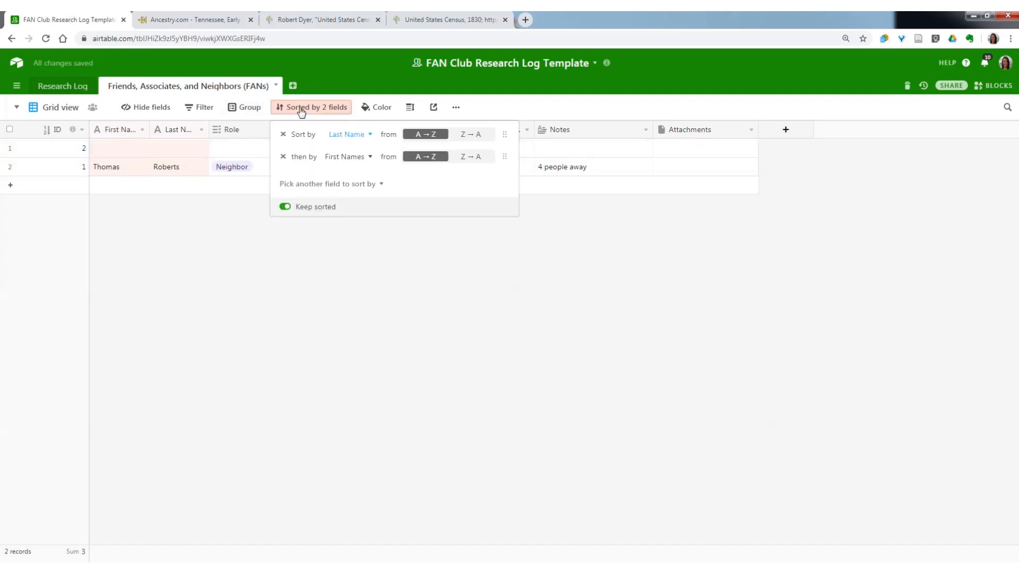
pyautogui.click(283, 134)
pyautogui.click(283, 134)
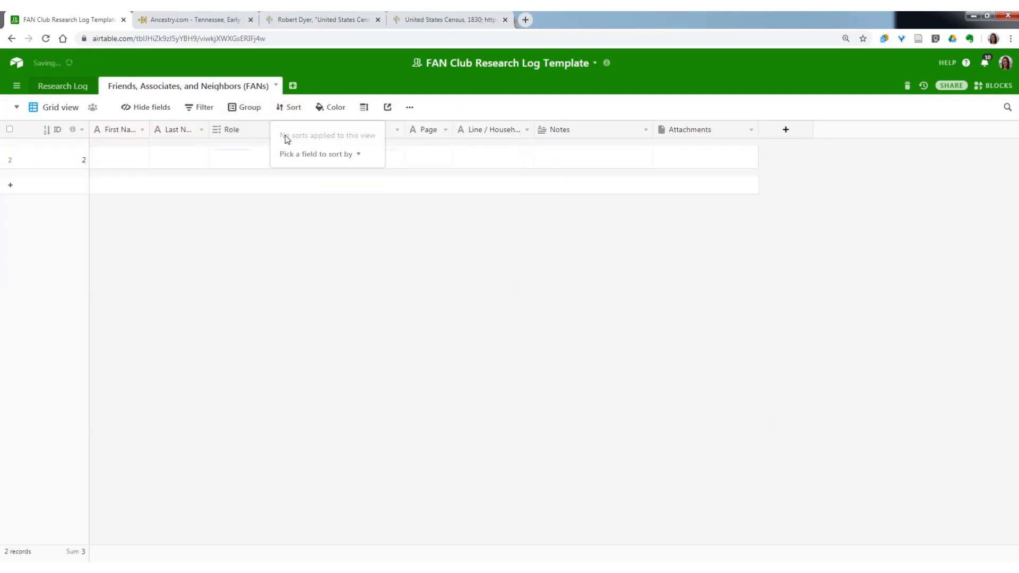
# Enter the first and last name of the first person on the 1836 tax list in the second FAN record
pyautogui.click(112, 173)
pyautogui.click(118, 172)
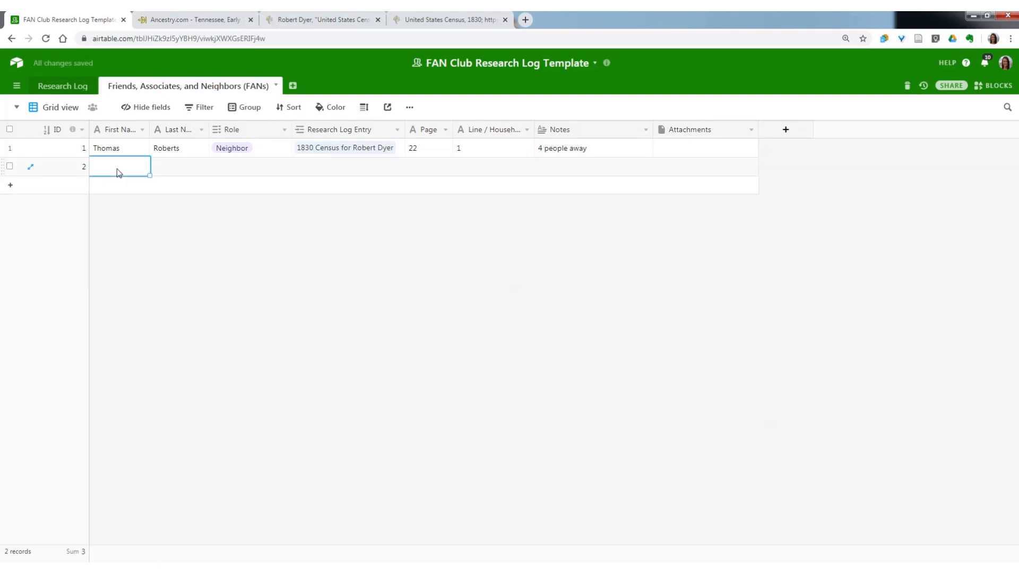
pyautogui.write('Anna')
pyautogui.press('Tab')
pyautogui.write('Cow')
pyautogui.press('Tab')
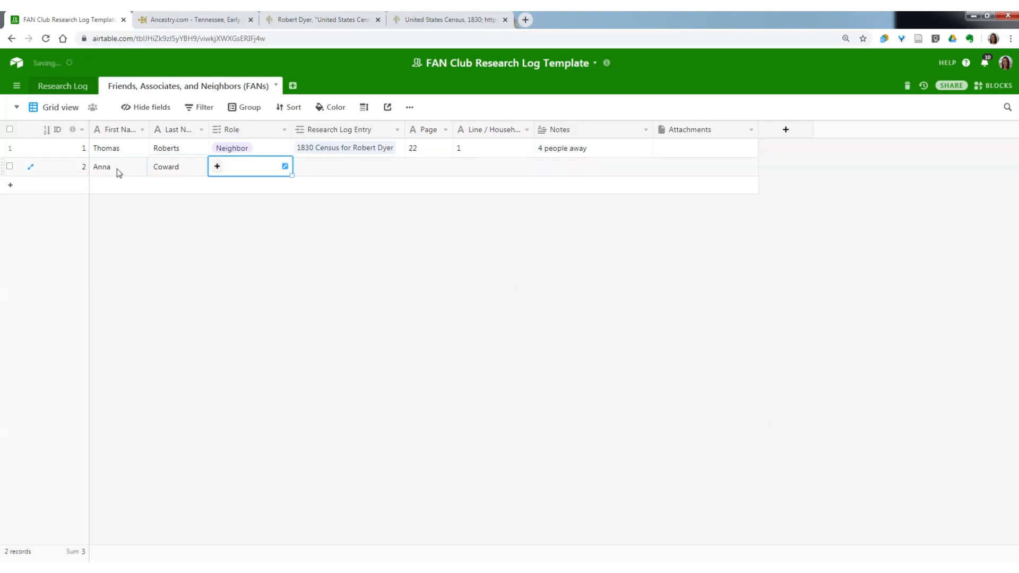
# Sort the FANs table by Last Name from A to Z
pyautogui.click(289, 111)
pyautogui.click(302, 156)
pyautogui.click(308, 230)
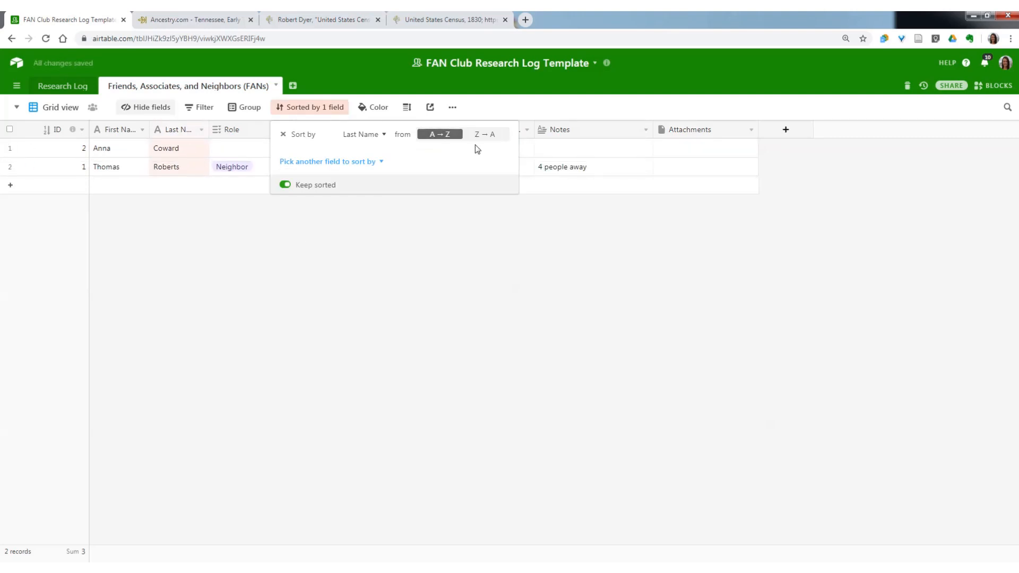
# Remove the Last Name sort from the FANs grid view and set the second record's role to Neighbor
pyautogui.click(284, 136)
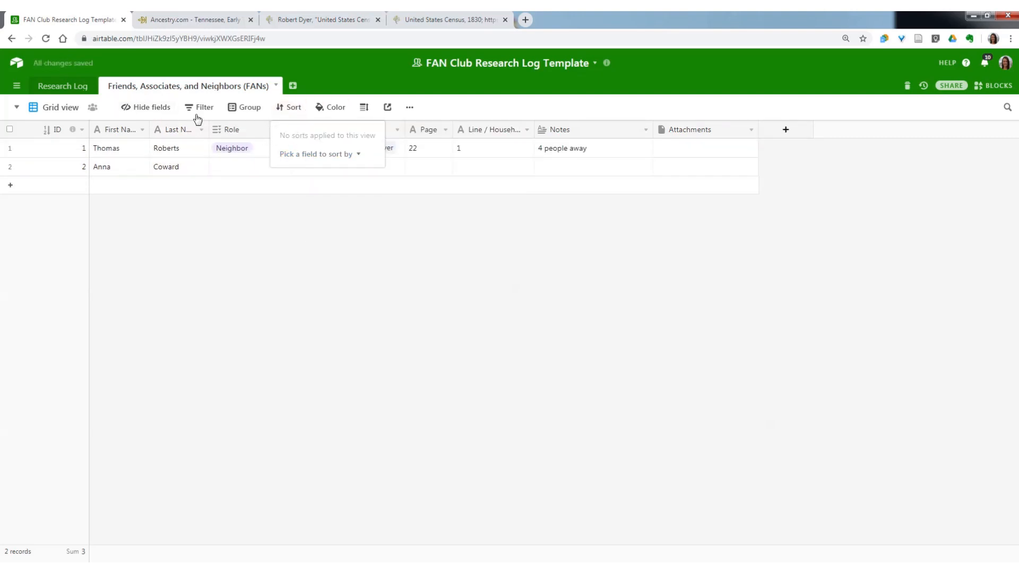
pyautogui.click(154, 262)
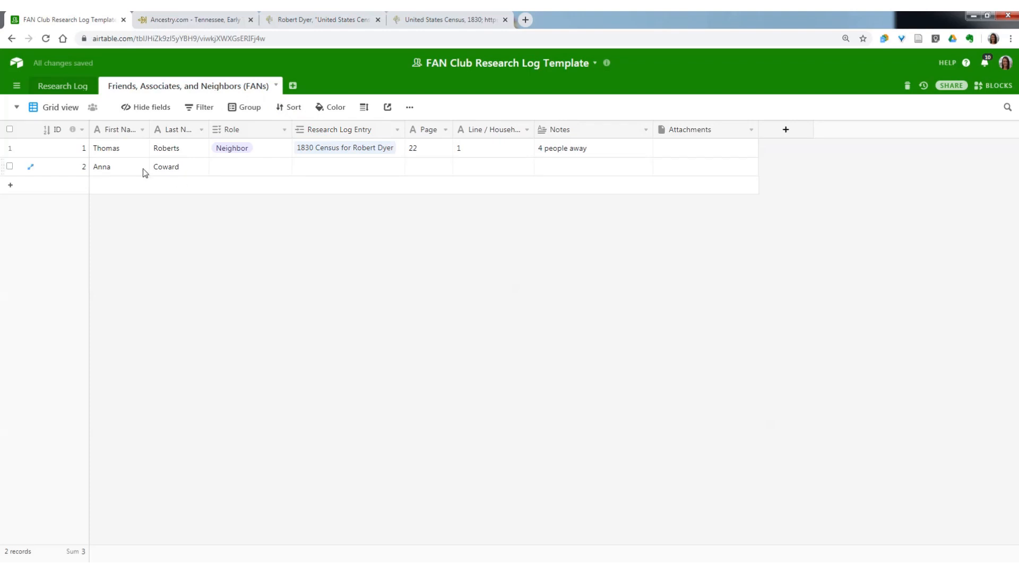
pyautogui.click(246, 167)
pyautogui.click(217, 166)
pyautogui.write('nie')
pyautogui.press('BackSpace')
pyautogui.press('BackSpace')
pyautogui.write('eigh')
pyautogui.click(234, 205)
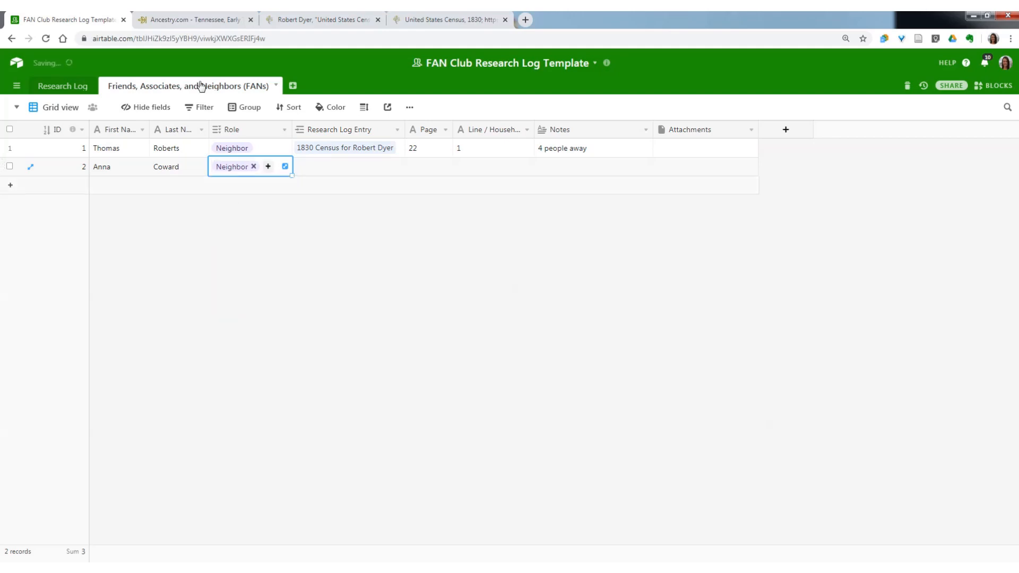
# Examine the 1836 Hawkins County tax list on Ancestry, comparing images 65 to 67 for the district boundary and name order
pyautogui.click(192, 19)
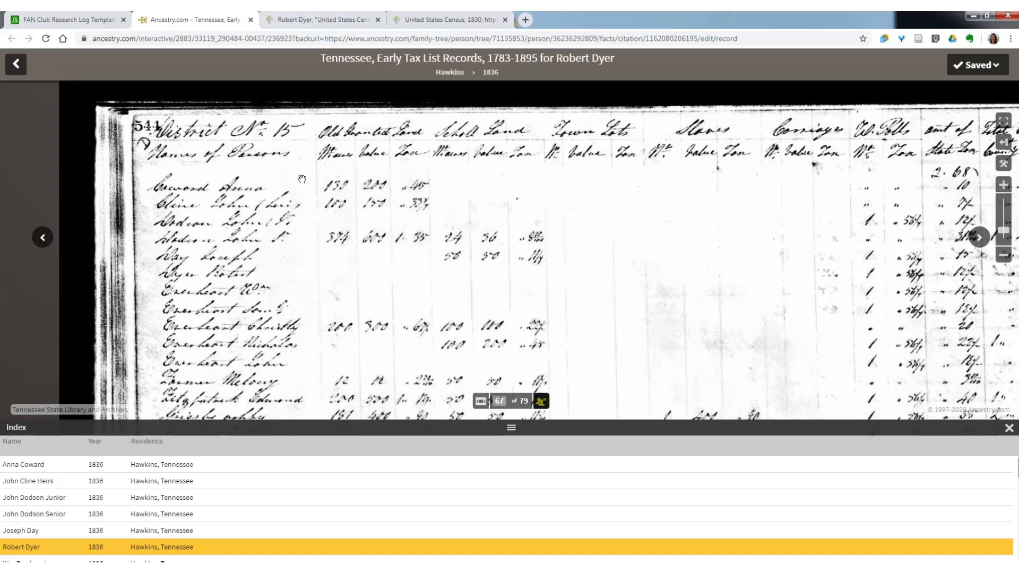
pyautogui.moveTo(301, 177); pyautogui.dragTo(301, 137)
pyautogui.click(1003, 255)
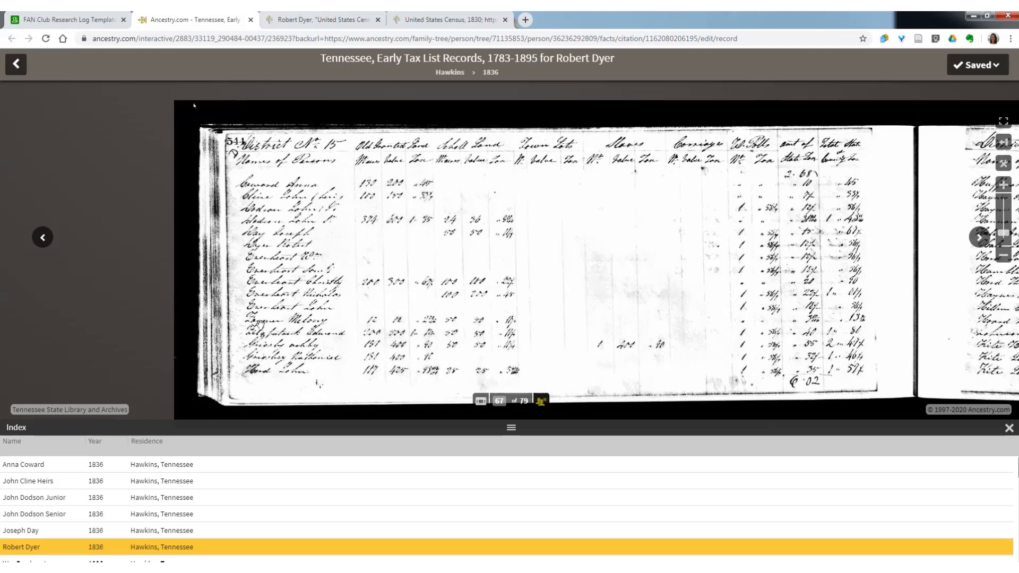
pyautogui.click(44, 237)
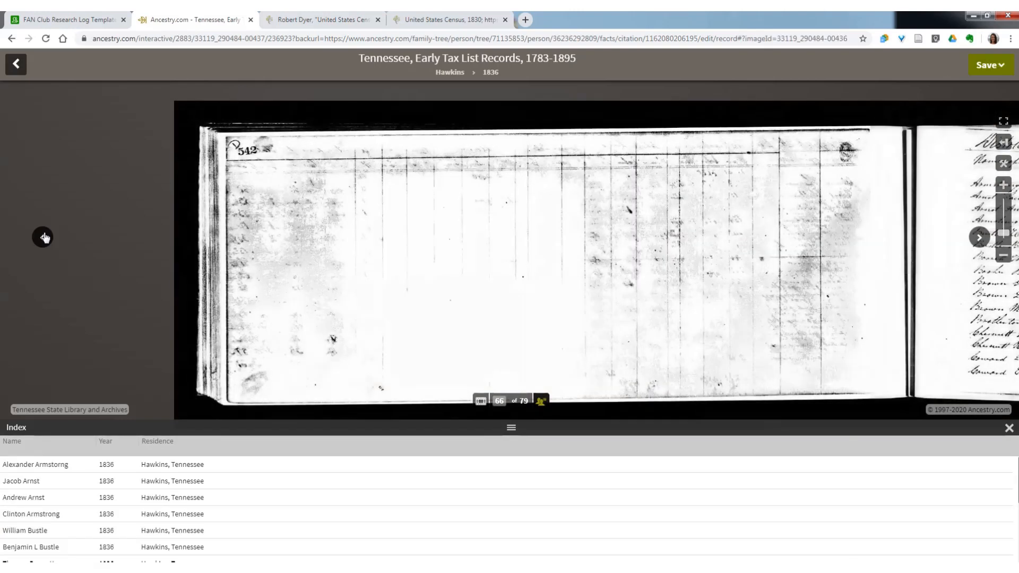
pyautogui.click(44, 237)
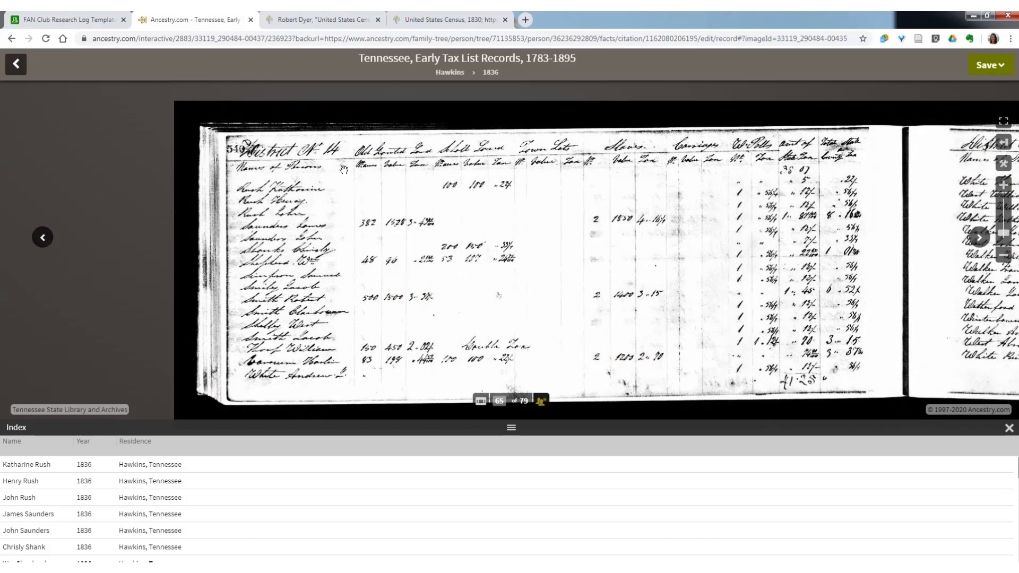
pyautogui.click(979, 239)
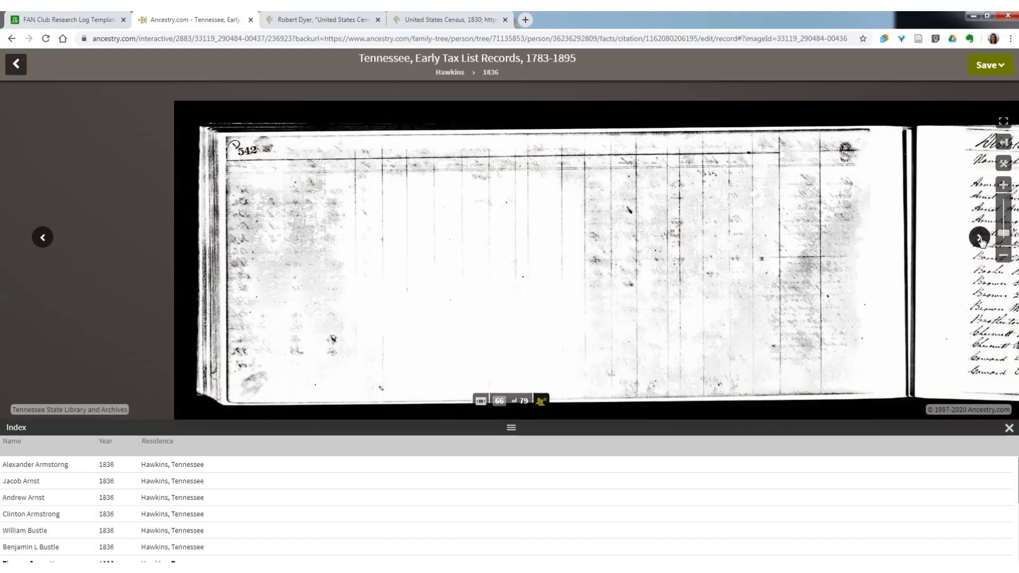
pyautogui.click(980, 238)
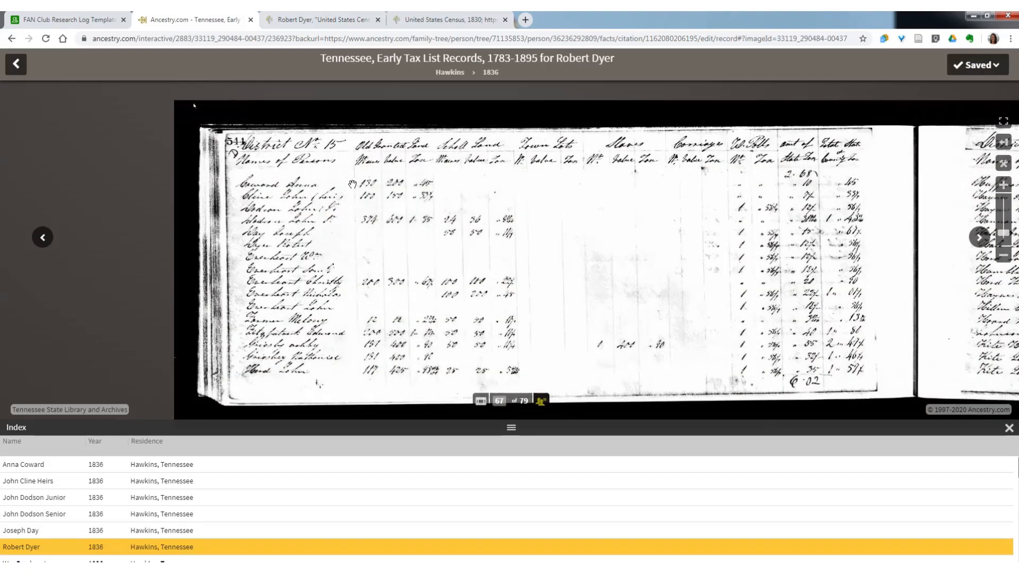
pyautogui.moveTo(361, 147); pyautogui.dragTo(52, 236)
pyautogui.click(46, 238)
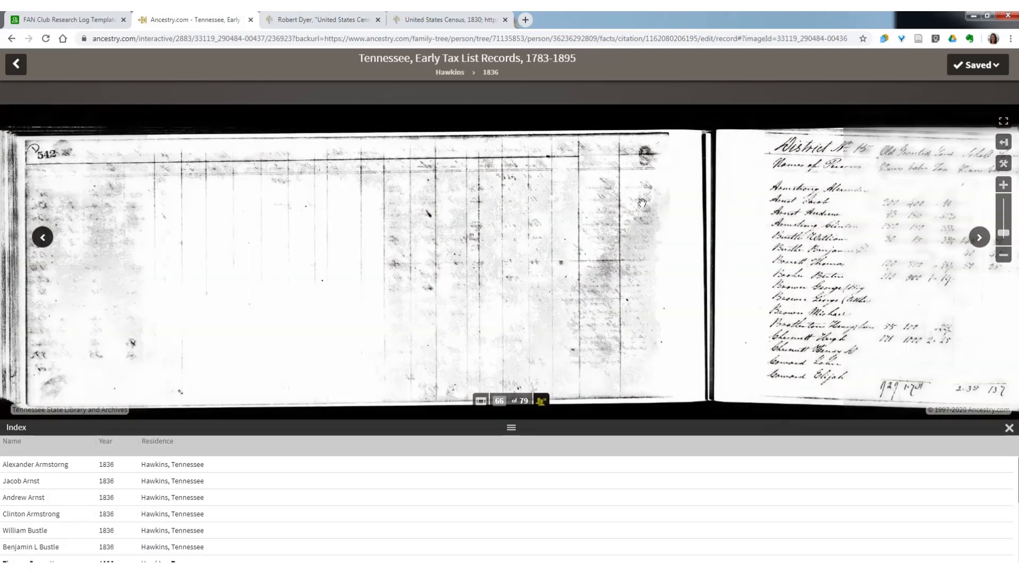
pyautogui.moveTo(578, 221); pyautogui.dragTo(183, 240)
pyautogui.moveTo(369, 238); pyautogui.dragTo(318, 219)
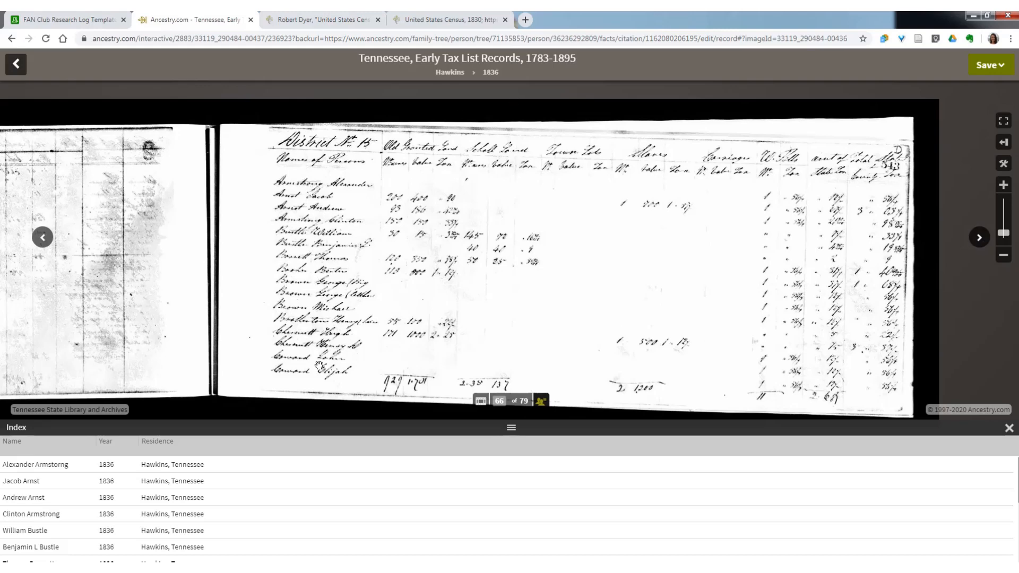
# Return to the FANs table and link the second record to the 1836 Tax List for District 15 research log entry
pyautogui.click(109, 24)
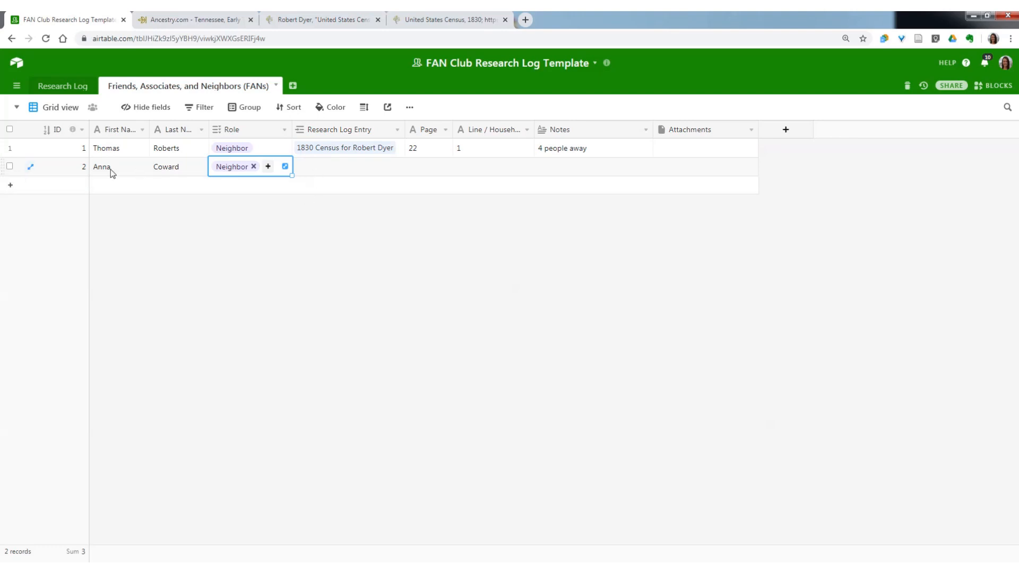
pyautogui.click(308, 164)
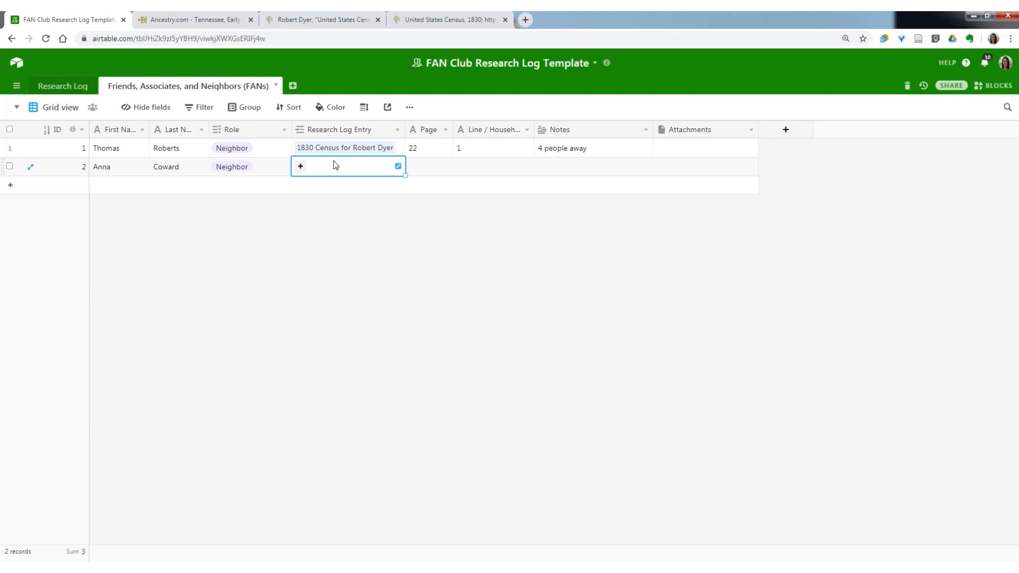
pyautogui.click(301, 167)
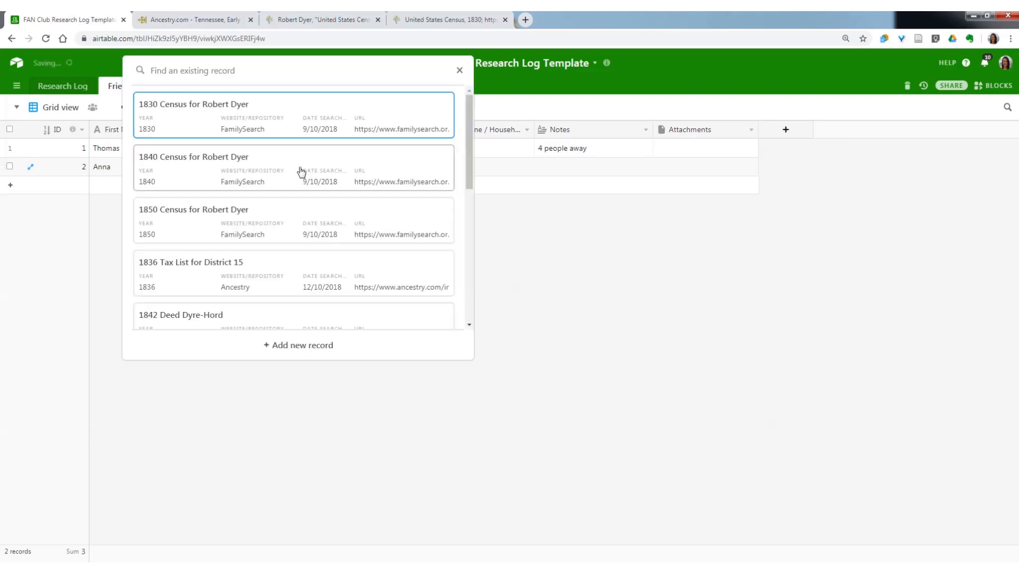
pyautogui.moveTo(470, 104); pyautogui.dragTo(471, 78)
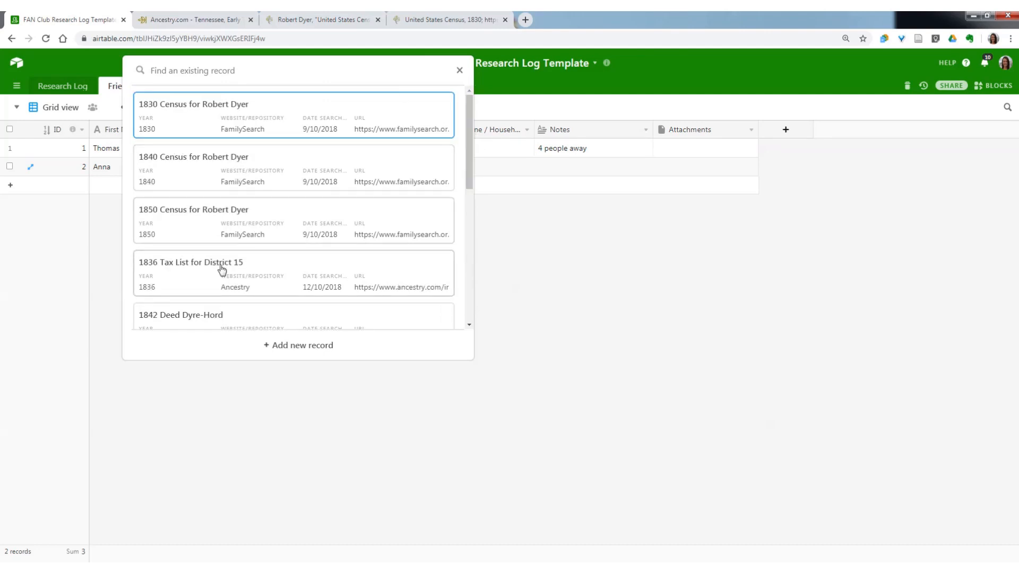
pyautogui.click(183, 266)
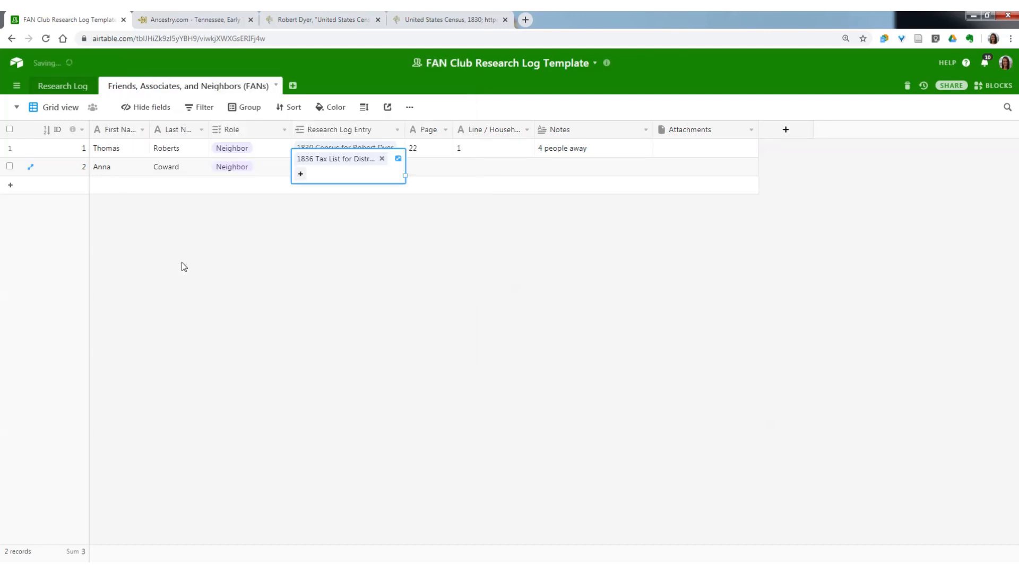
# Enter the note "District 15 - list was alphabetized" for the second FAN record
pyautogui.click(433, 175)
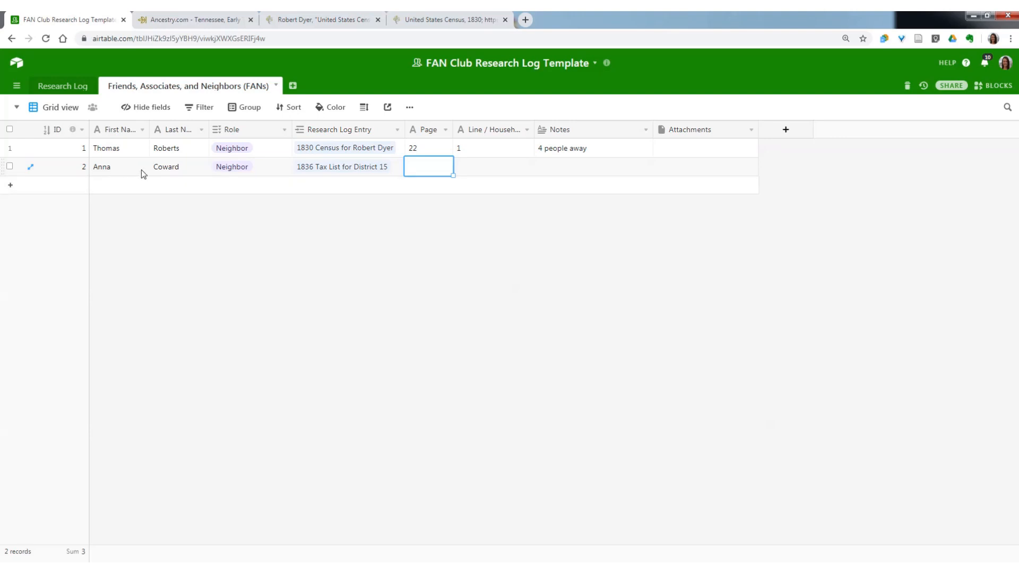
pyautogui.click(551, 171)
pyautogui.write('stri')
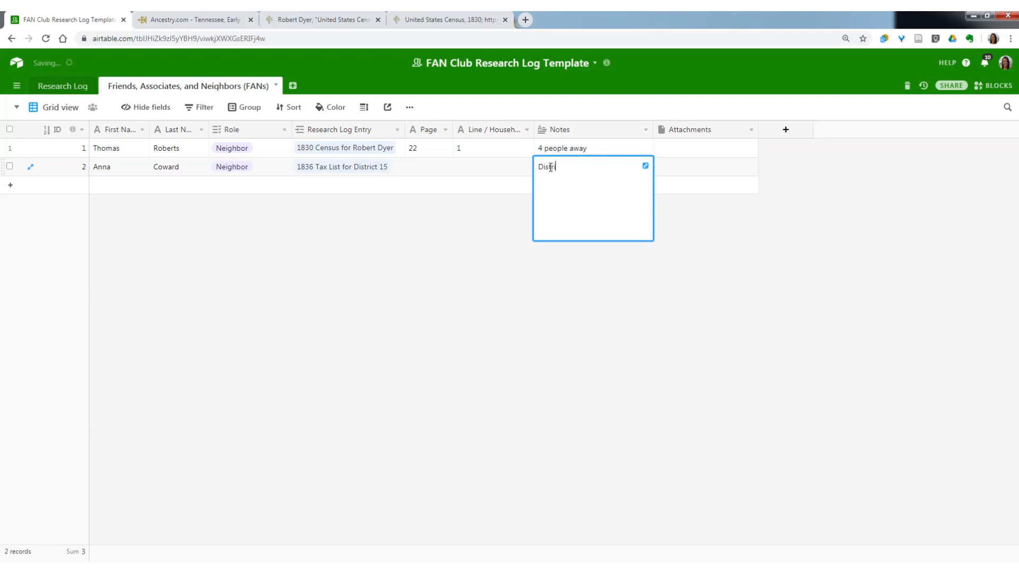
pyautogui.write('t 15 - list was alphabetized')
pyautogui.click(555, 167)
pyautogui.write('c')
pyautogui.press('Return')
pyautogui.press('Return')
pyautogui.click(727, 173)
pyautogui.click(584, 166)
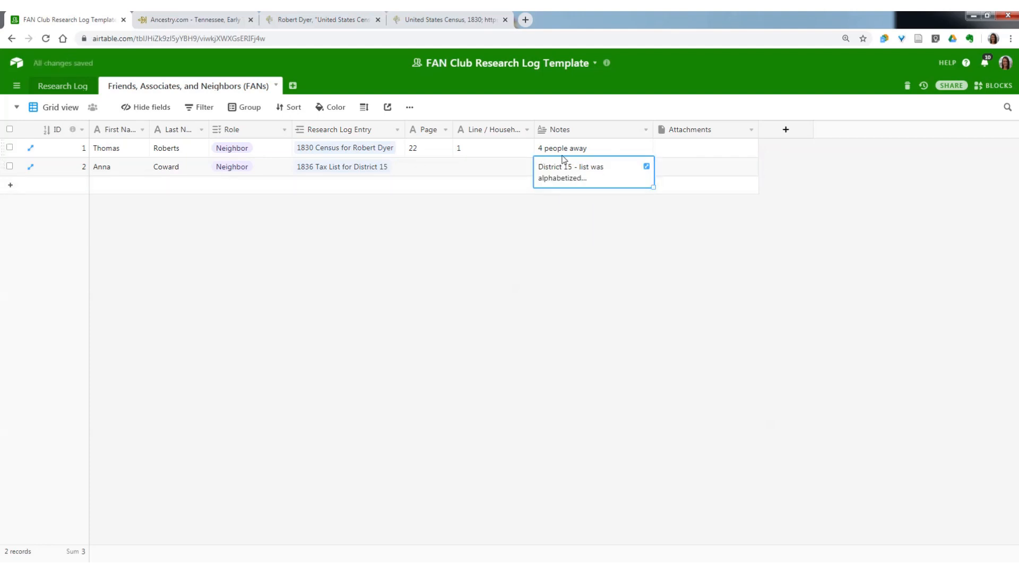
pyautogui.click(511, 193)
# Set the FANs grid's row height to Extra Tall
pyautogui.click(468, 169)
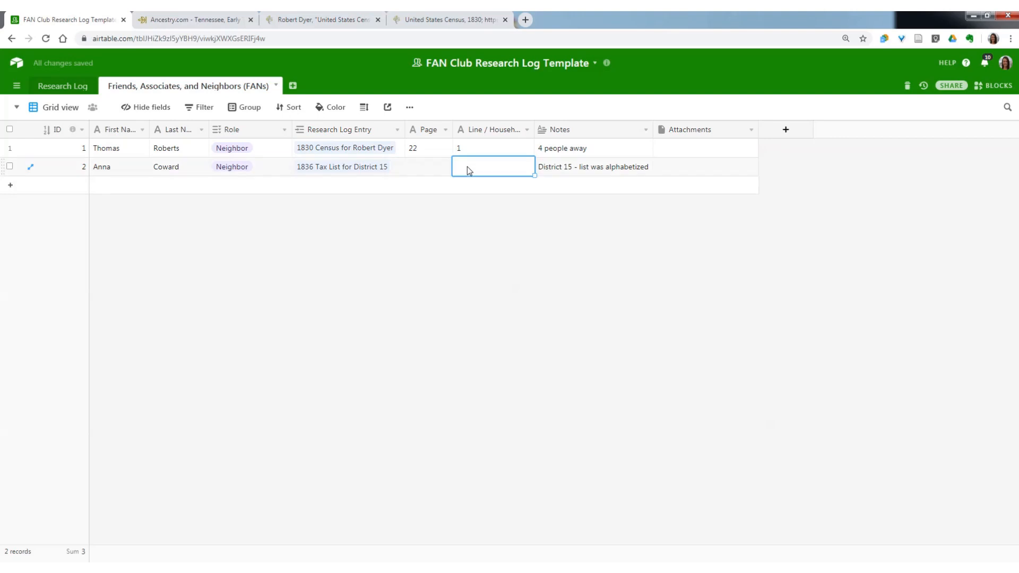
pyautogui.click(364, 109)
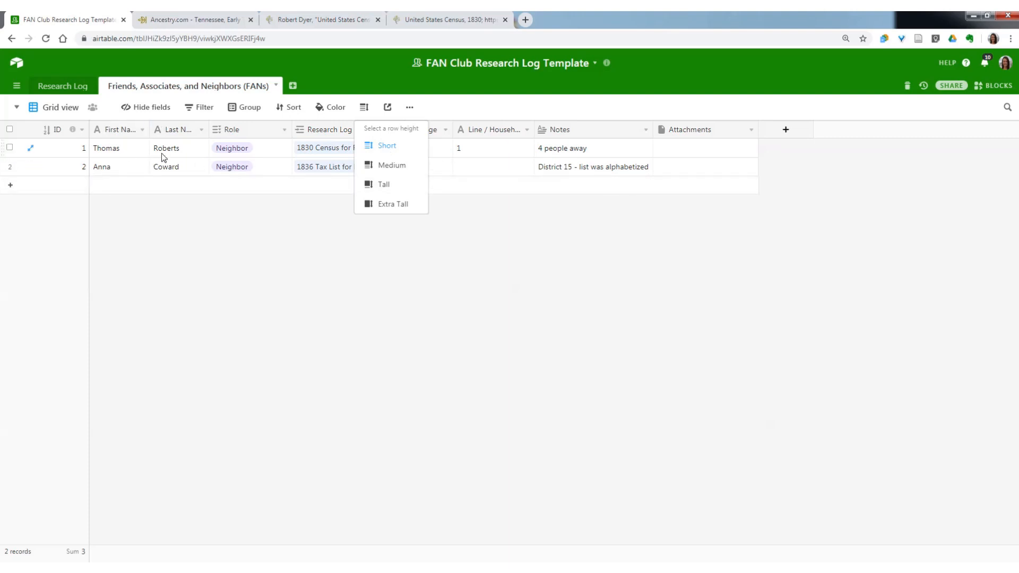
pyautogui.click(393, 204)
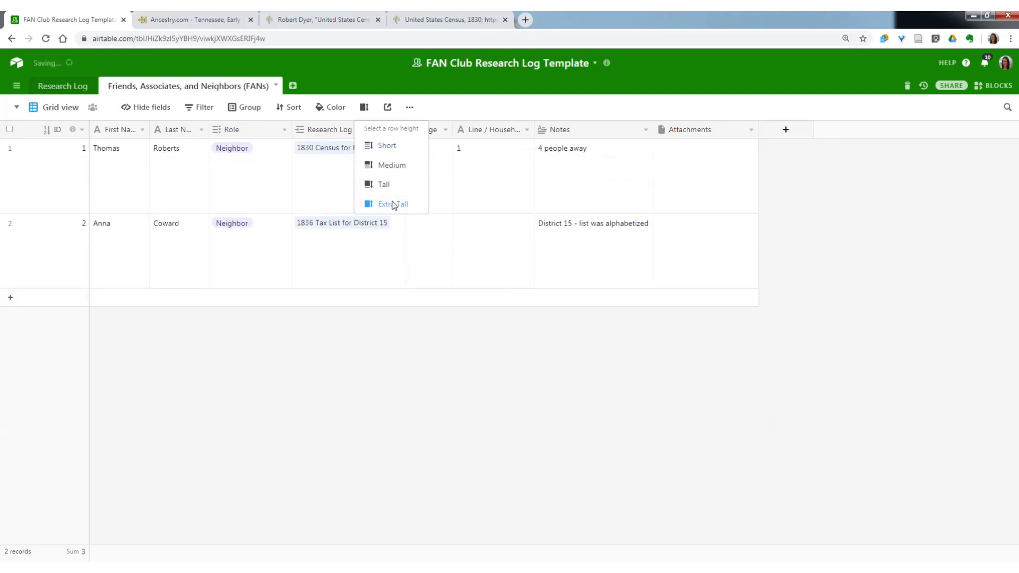
# Switch to the Research Log table and set its row height to Short
pyautogui.click(80, 91)
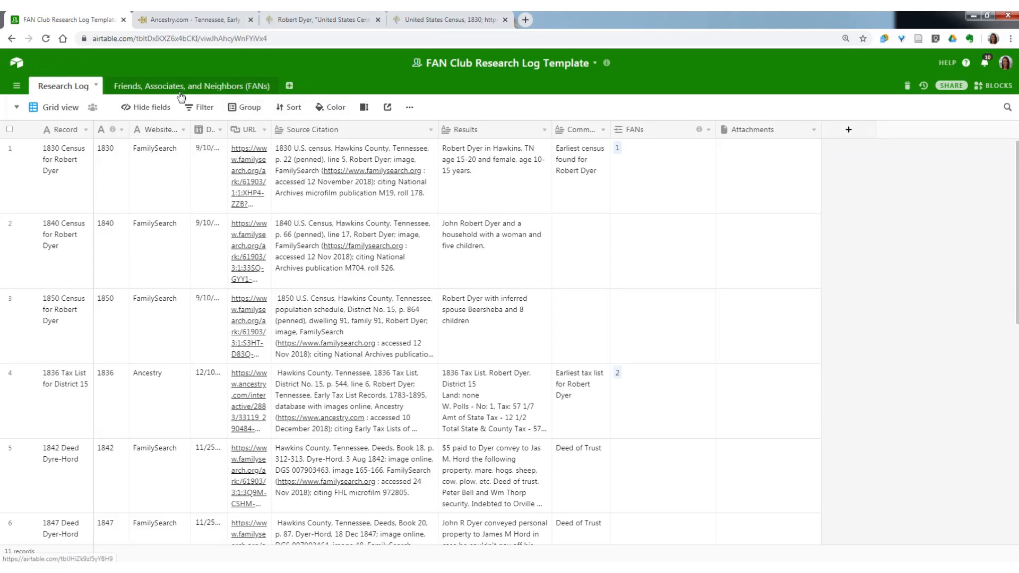
pyautogui.click(364, 108)
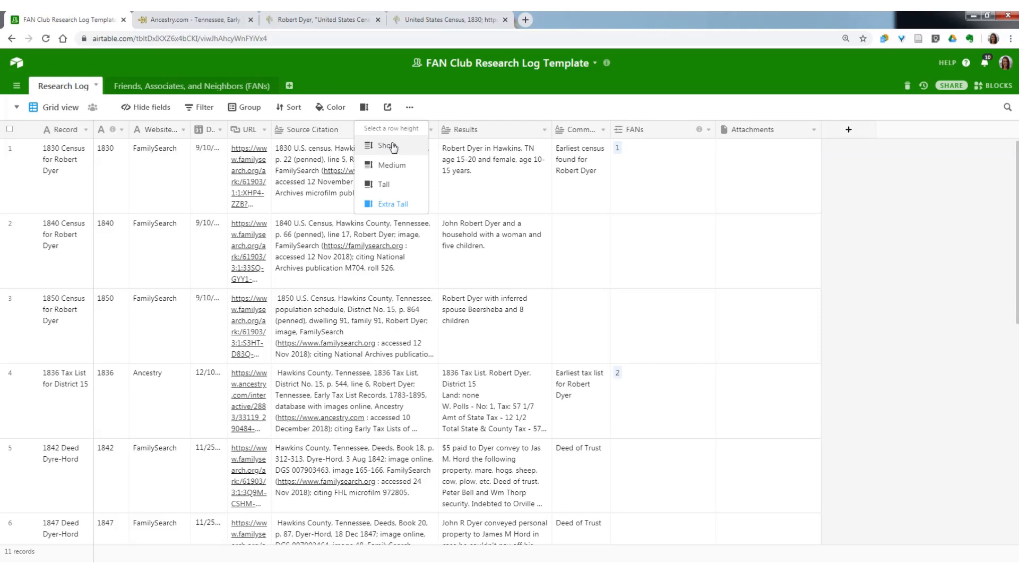
pyautogui.click(392, 151)
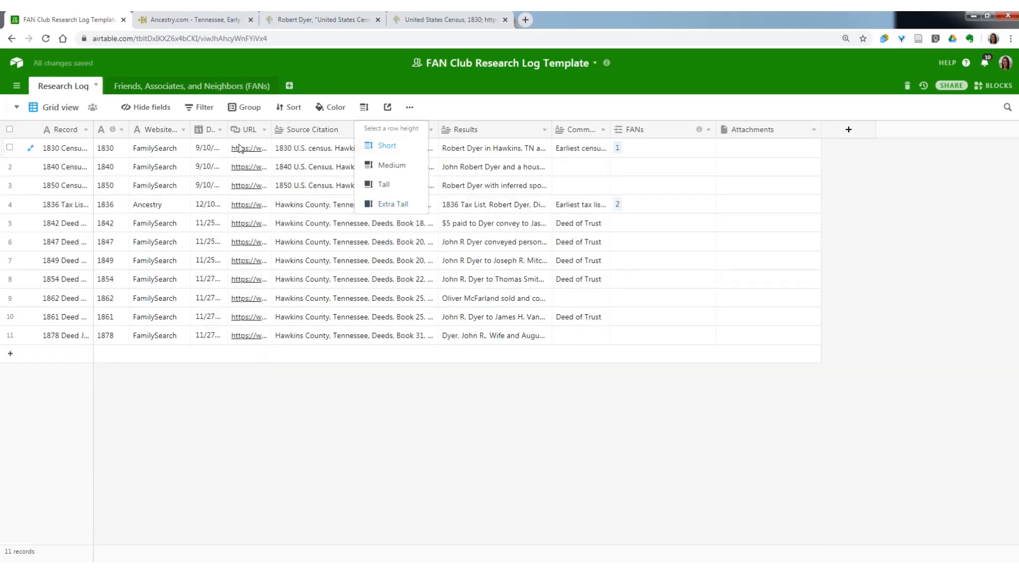
pyautogui.click(326, 153)
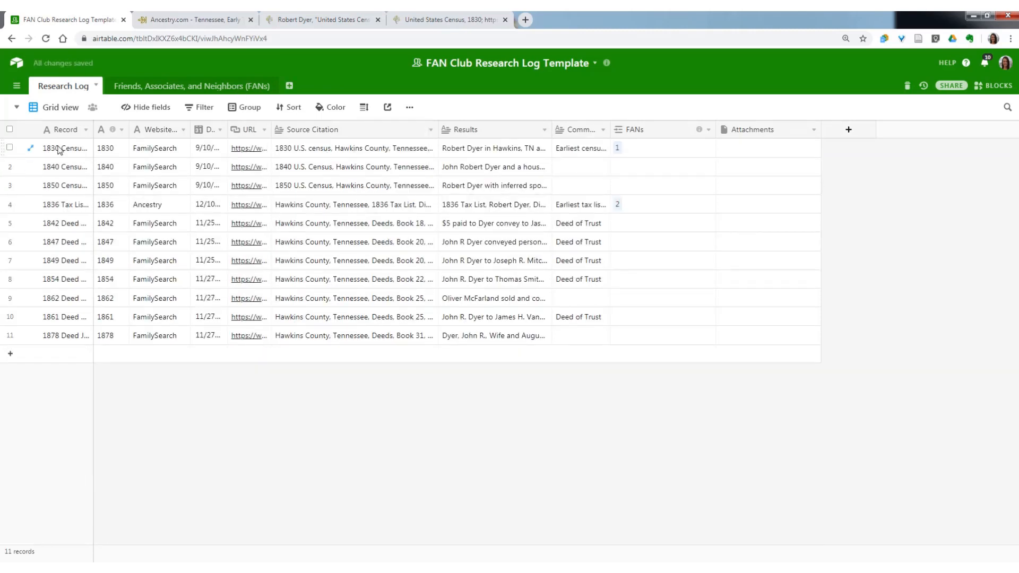
# Expand the 1830 census record to view its details, close it, and set the Research Log's row height to Extra Tall
pyautogui.click(31, 151)
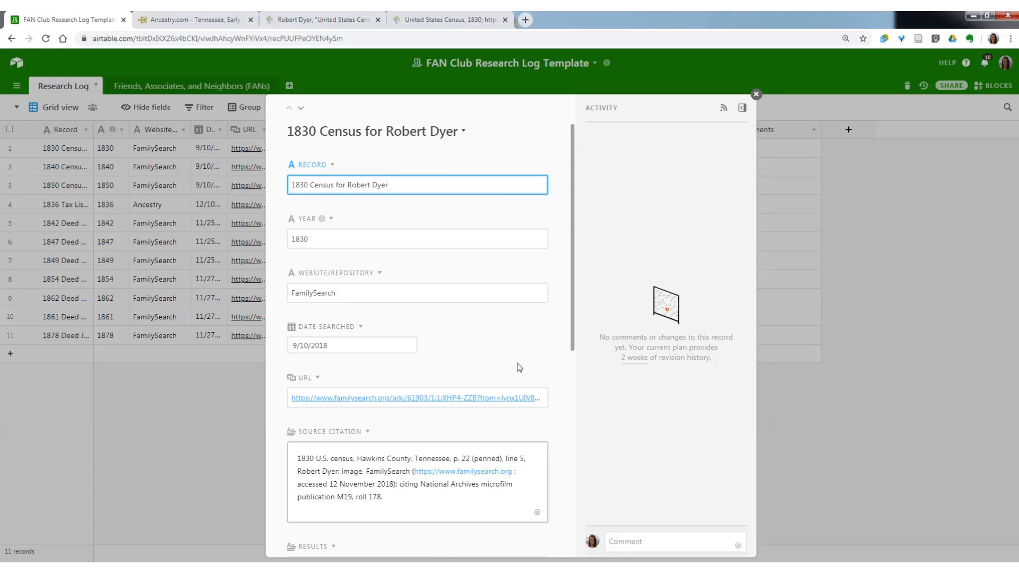
pyautogui.click(756, 94)
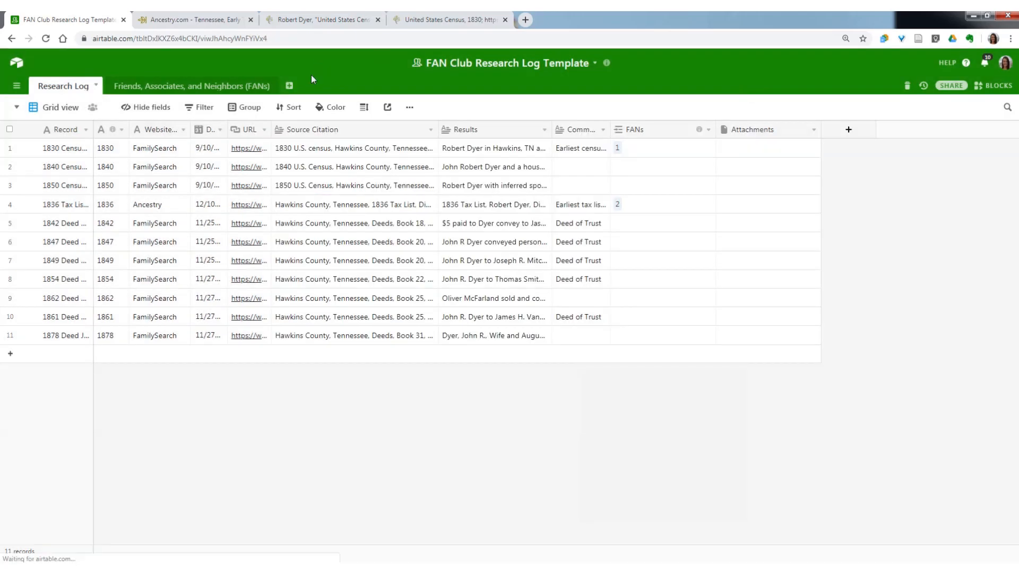
pyautogui.click(365, 107)
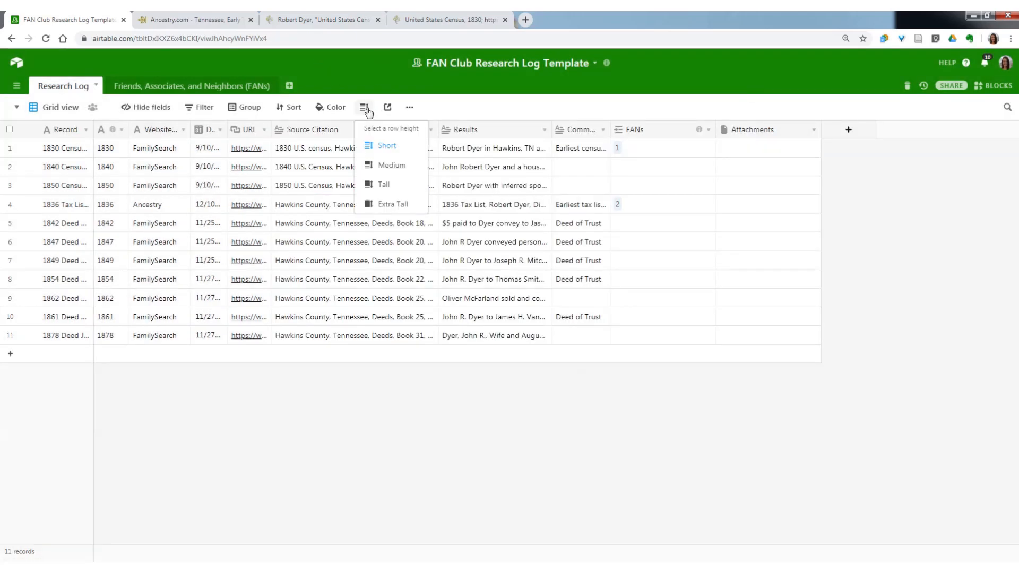
pyautogui.click(384, 207)
# Go back to the FANs table and set its row height to Short
pyautogui.click(181, 88)
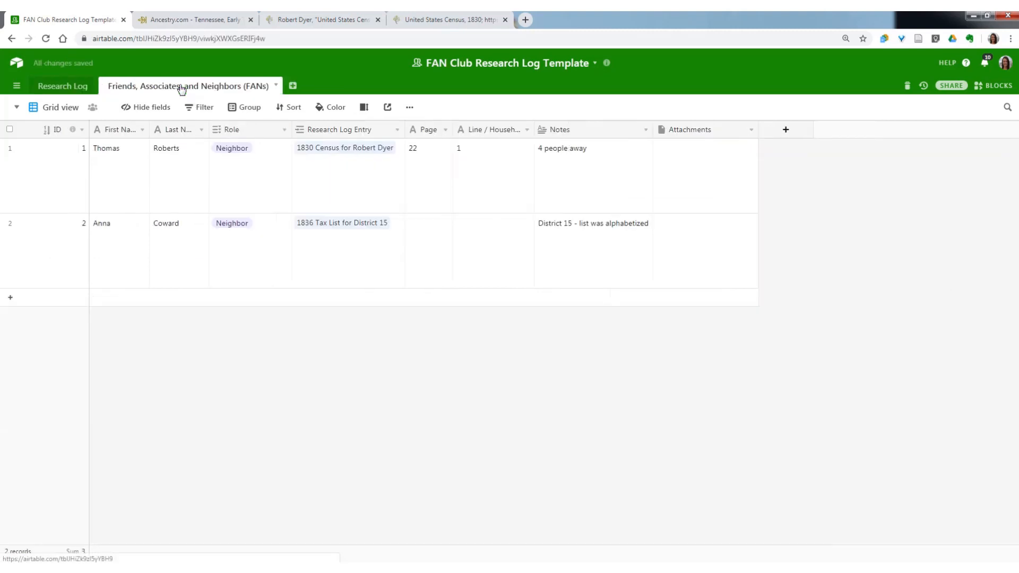
pyautogui.click(364, 107)
pyautogui.click(384, 146)
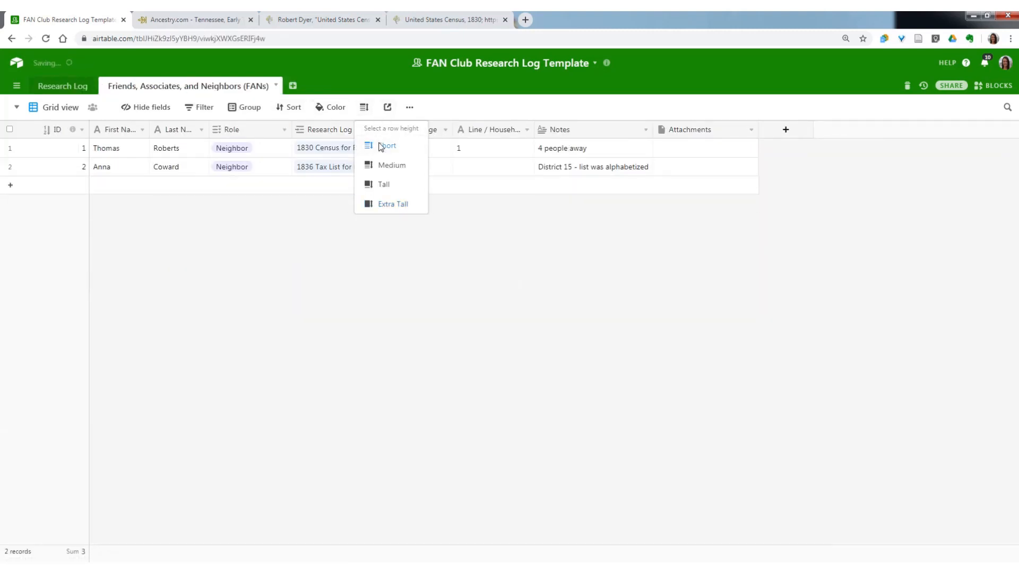
pyautogui.click(682, 262)
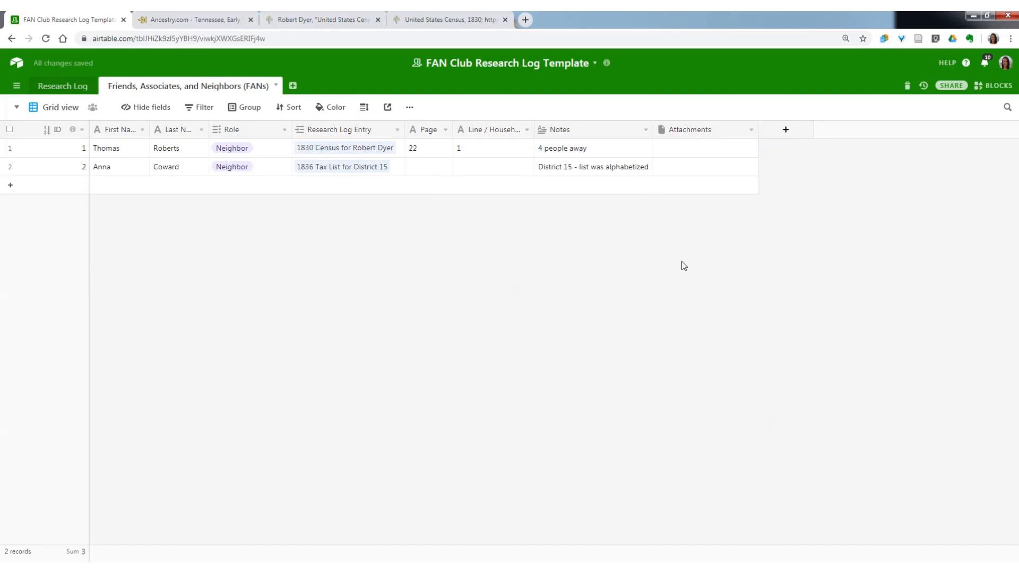
# Open the source link of the 1847 deed entry in the Research Log table and collapse the image index below the deed image
pyautogui.click(62, 88)
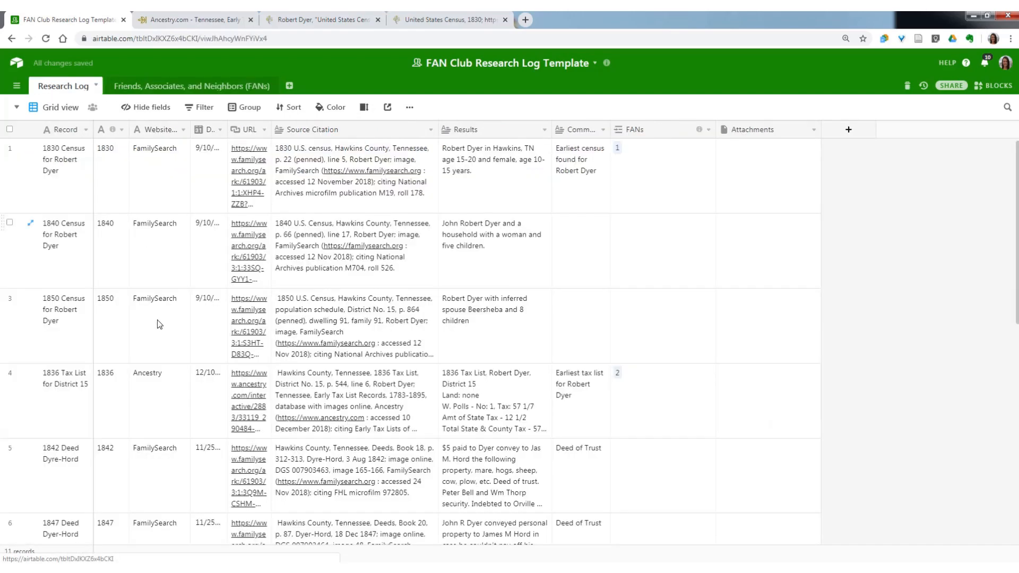
pyautogui.scroll(-1, 159, 329)
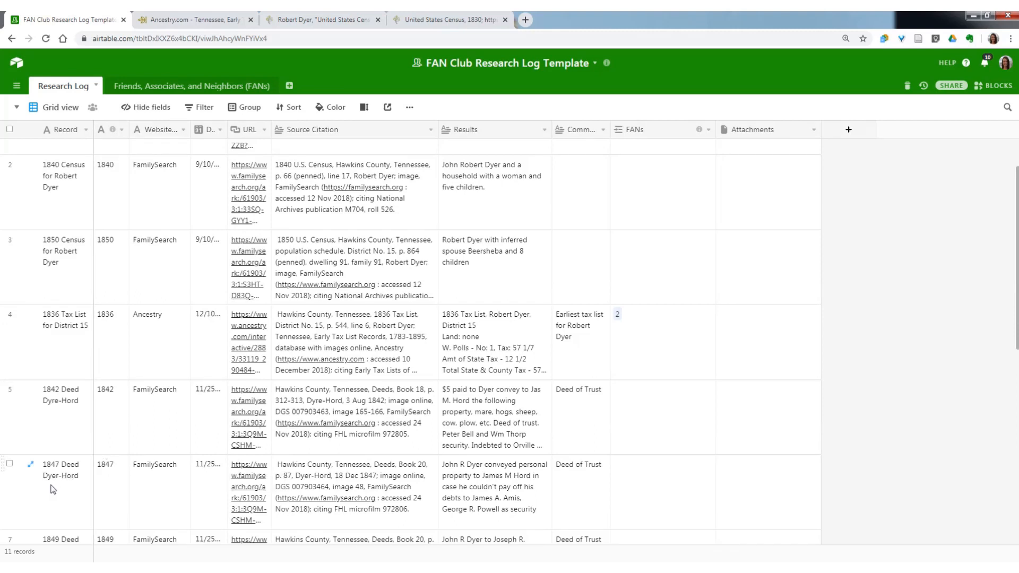
pyautogui.click(258, 483)
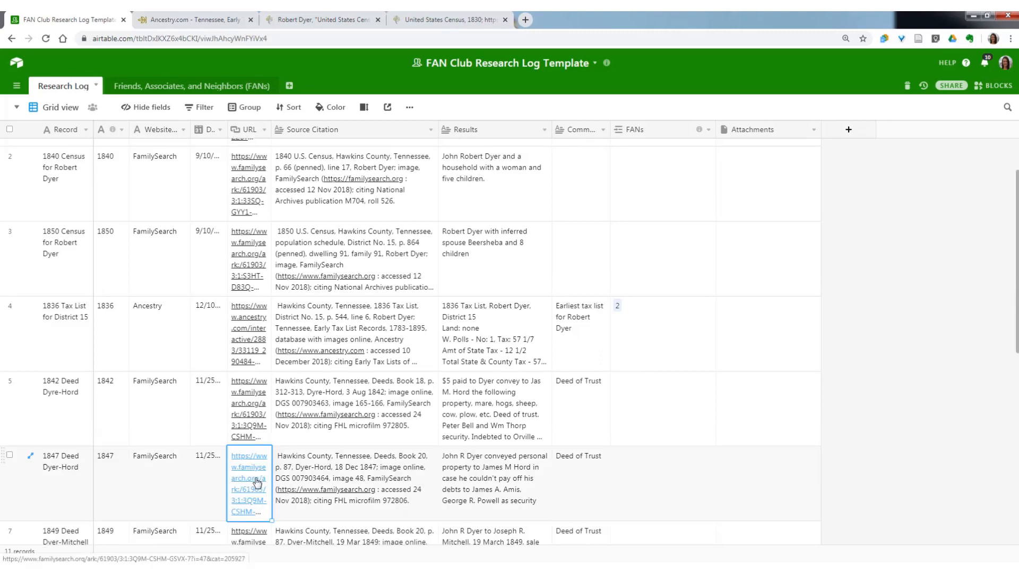
pyautogui.click(256, 482)
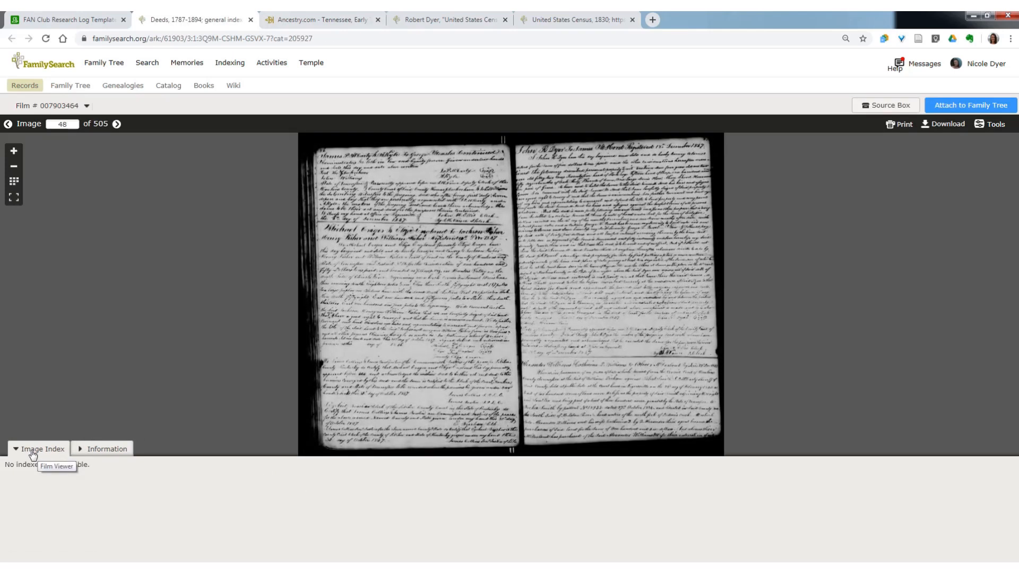
pyautogui.click(32, 451)
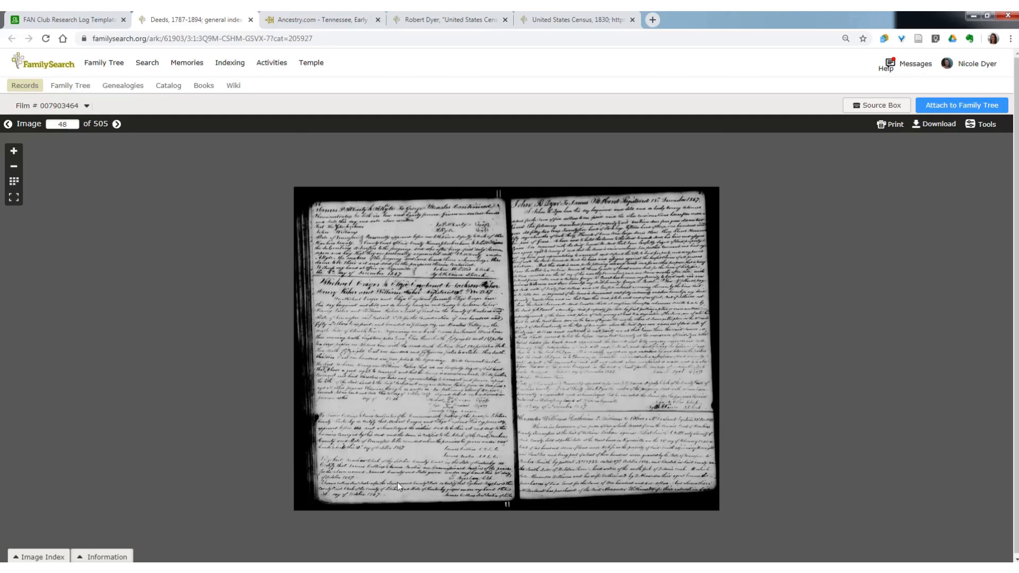
# Examine the enlarged 1847 deed page from its heading down for the parties named in it
pyautogui.scroll(1, 399, 485)
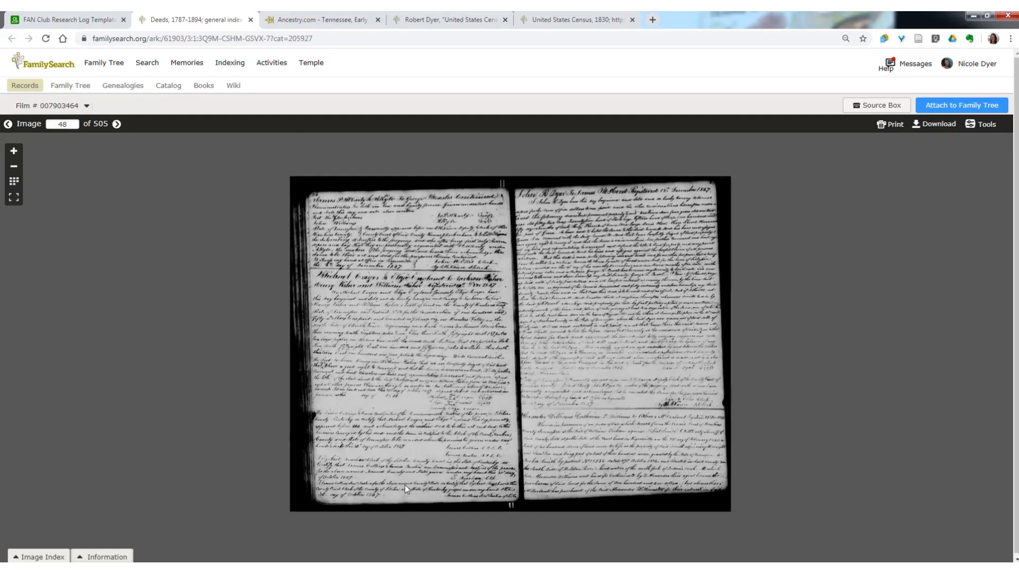
pyautogui.scroll(1, 422, 489)
pyautogui.scroll(1, 422, 489)
pyautogui.scroll(1, 424, 489)
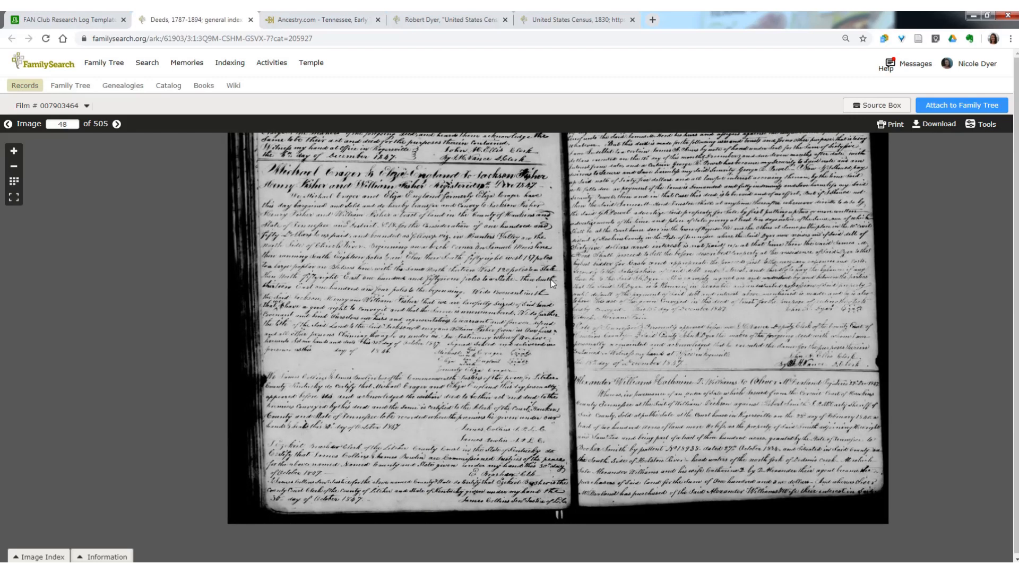
pyautogui.moveTo(551, 284); pyautogui.dragTo(393, 390)
pyautogui.scroll(2, 524, 488)
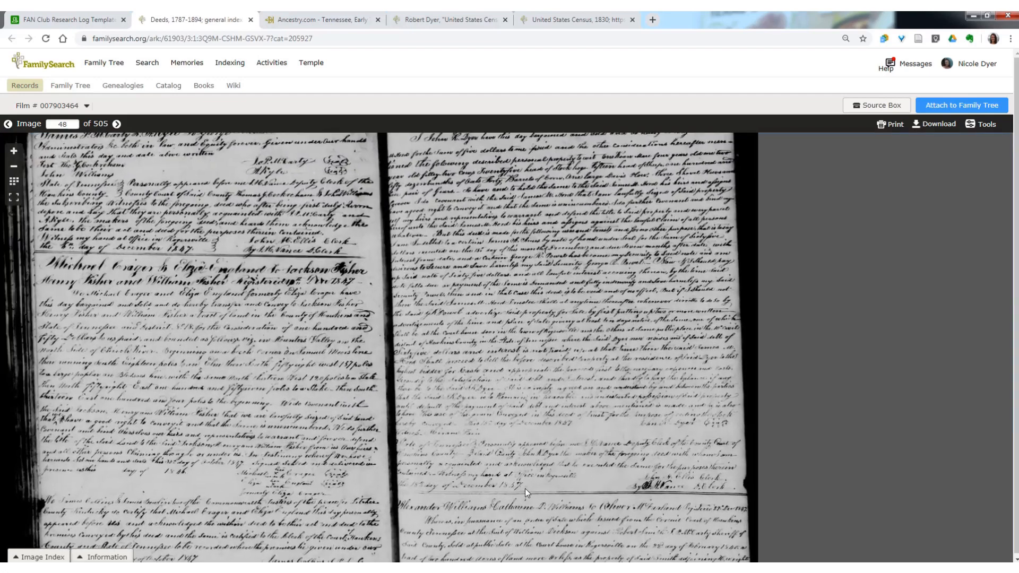
pyautogui.scroll(-1, 523, 479)
pyautogui.moveTo(516, 251); pyautogui.dragTo(502, 285)
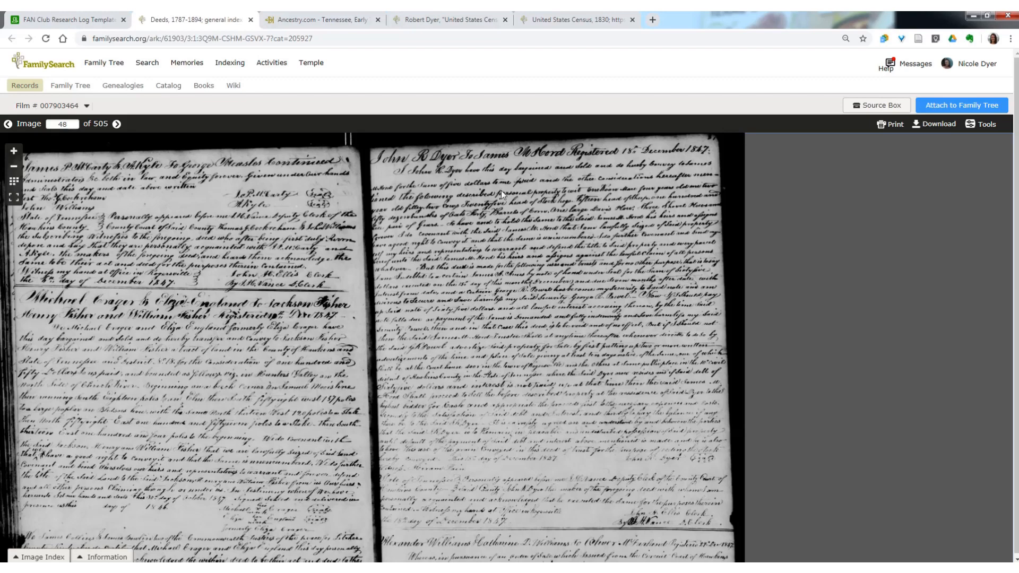
pyautogui.moveTo(501, 191); pyautogui.dragTo(499, 236)
pyautogui.scroll(3, 536, 307)
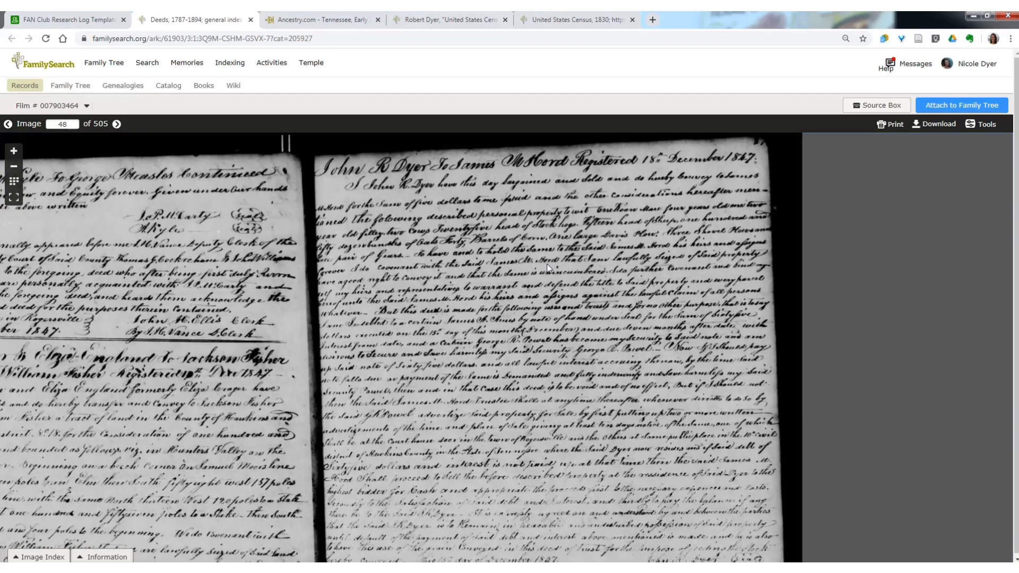
pyautogui.moveTo(547, 265); pyautogui.dragTo(522, 288)
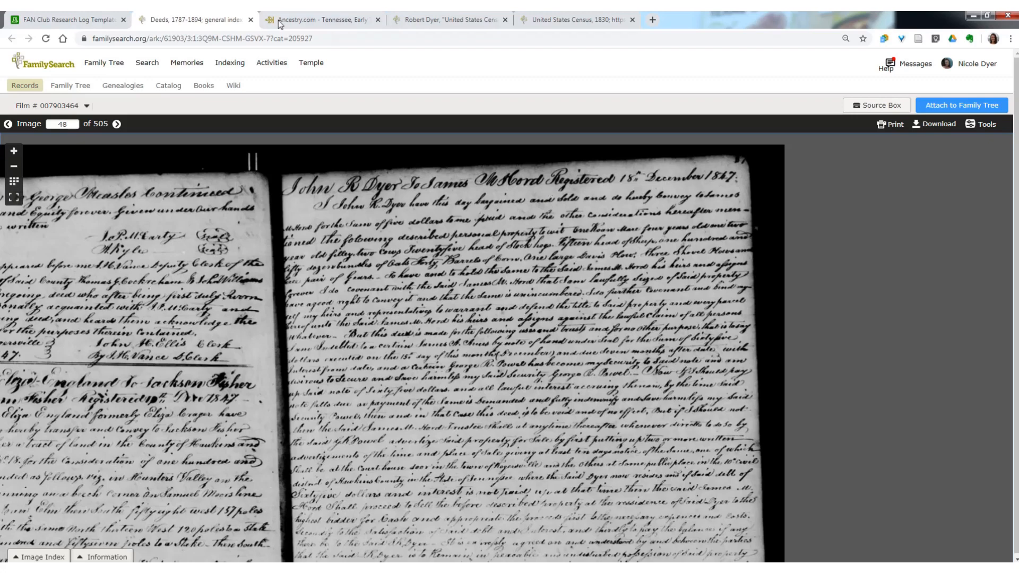
# Return to the FANs table and add a record with the first and last name of the 1847 deed's trustee
pyautogui.click(69, 20)
pyautogui.click(152, 84)
pyautogui.click(101, 187)
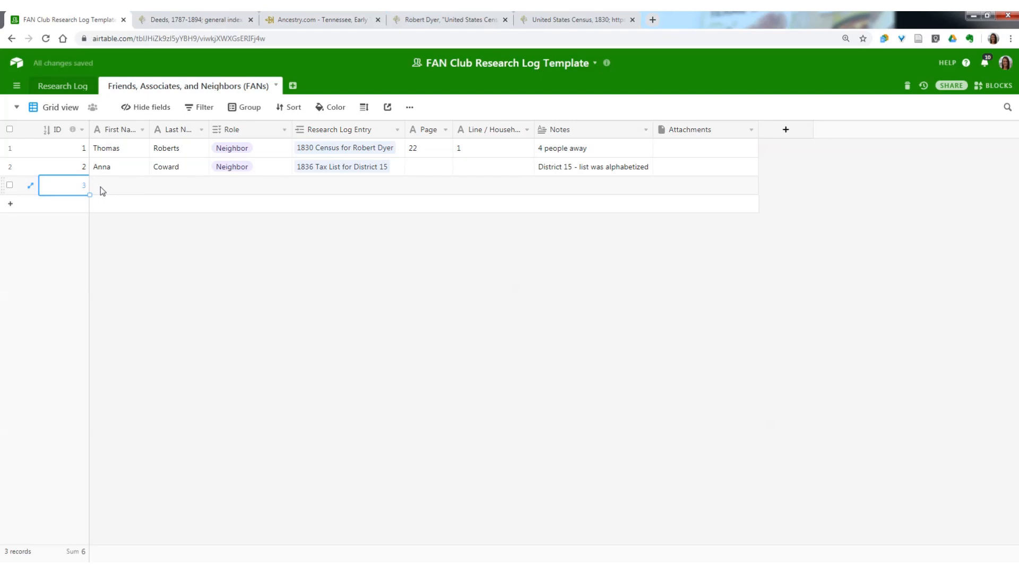
pyautogui.click(100, 187)
pyautogui.write('James')
pyautogui.press('Tab')
pyautogui.write('Hord')
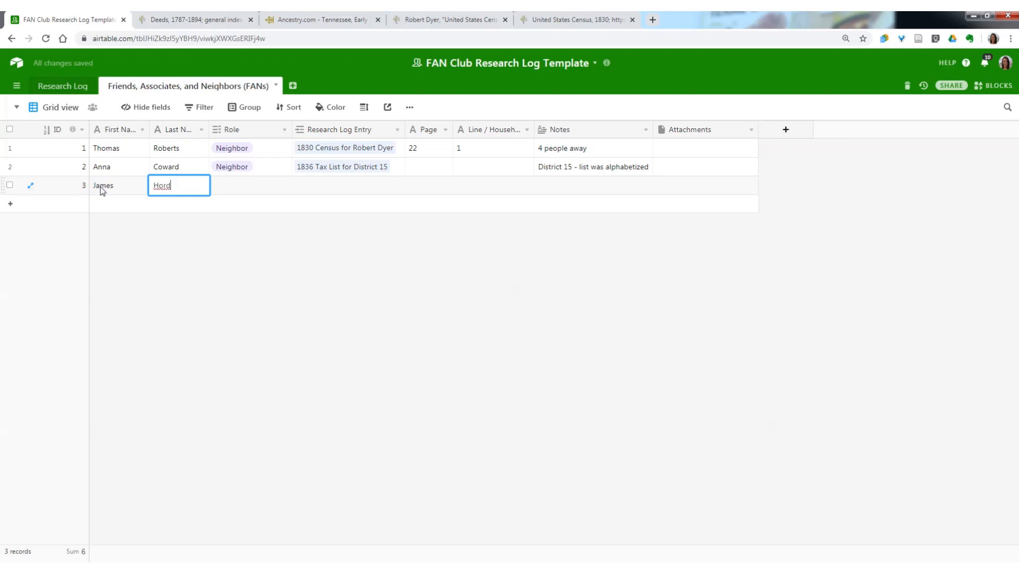
# Set the new record's role to Trustee and link it to the 1847 deed's research log entry
pyautogui.press('Tab')
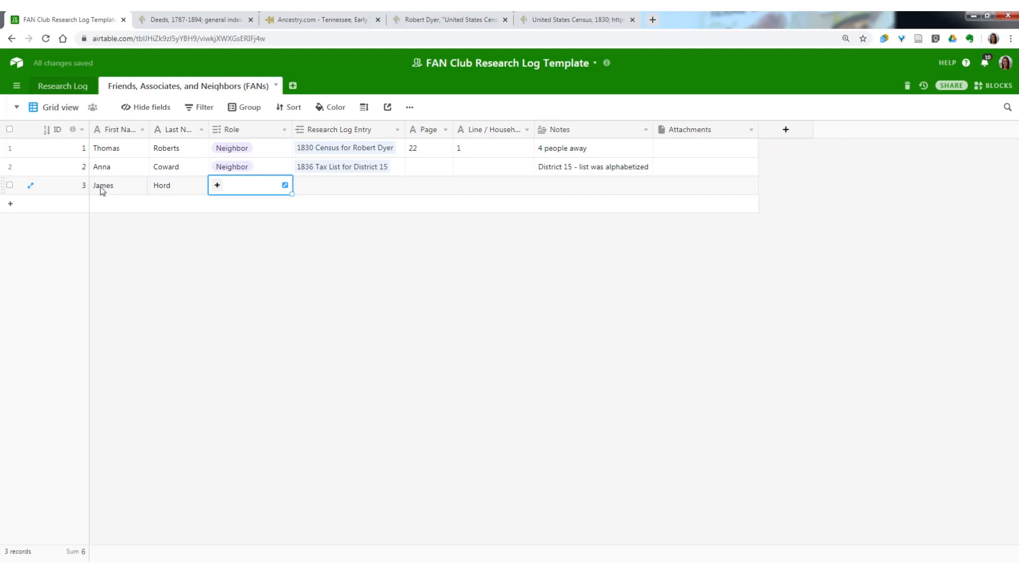
pyautogui.press('Return')
pyautogui.write('trus')
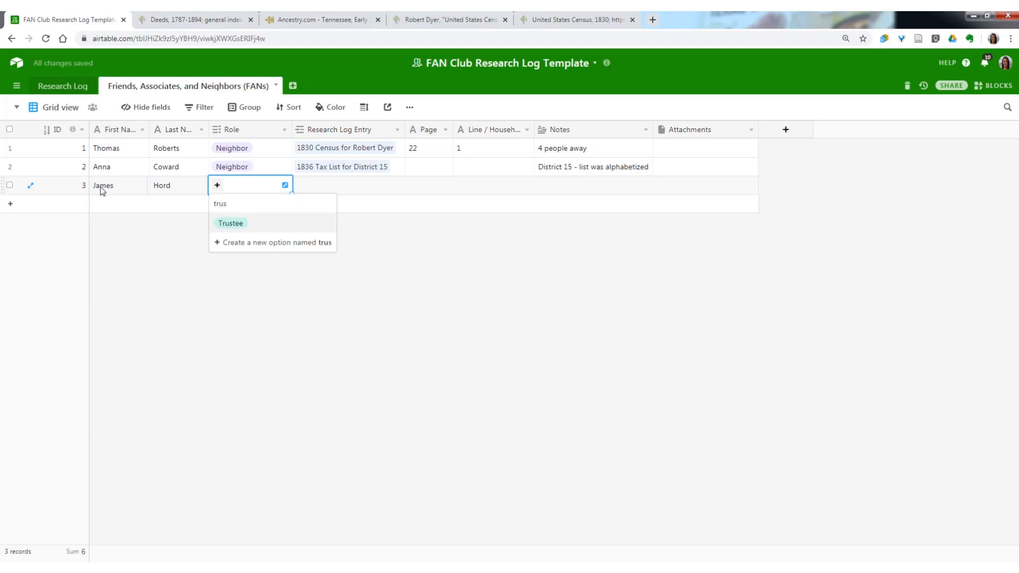
pyautogui.press('Return')
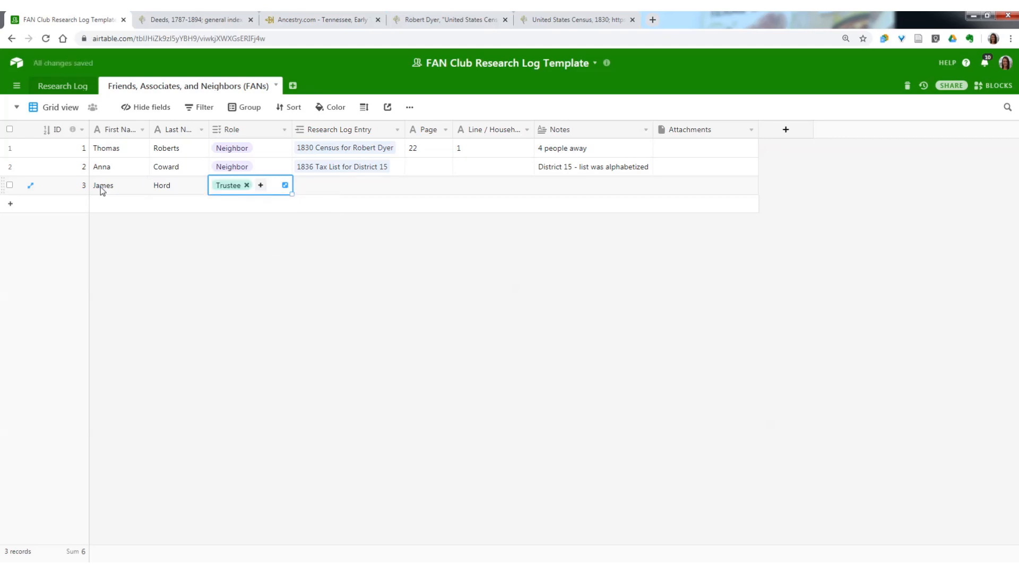
pyautogui.press('Tab')
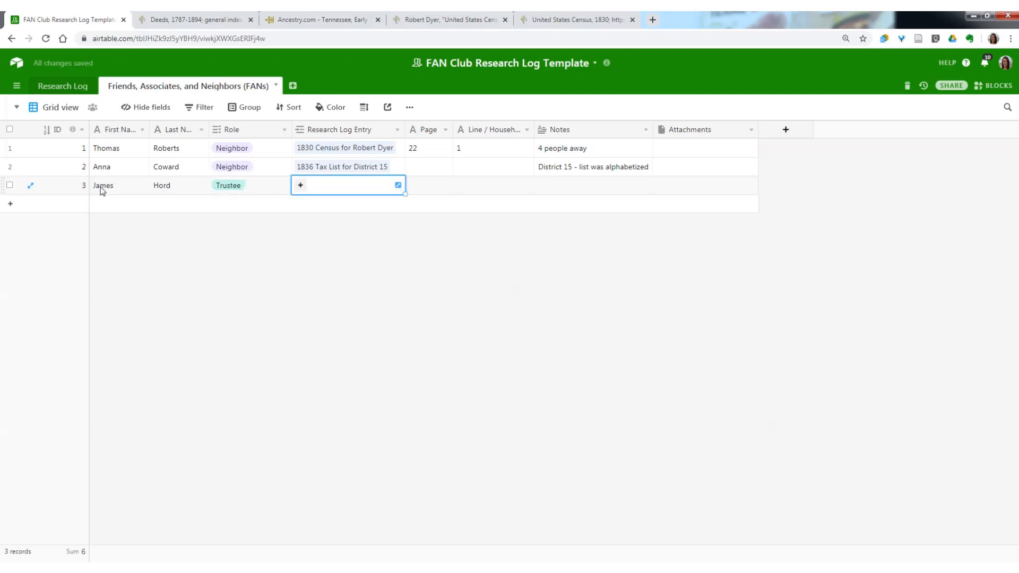
pyautogui.write('1847')
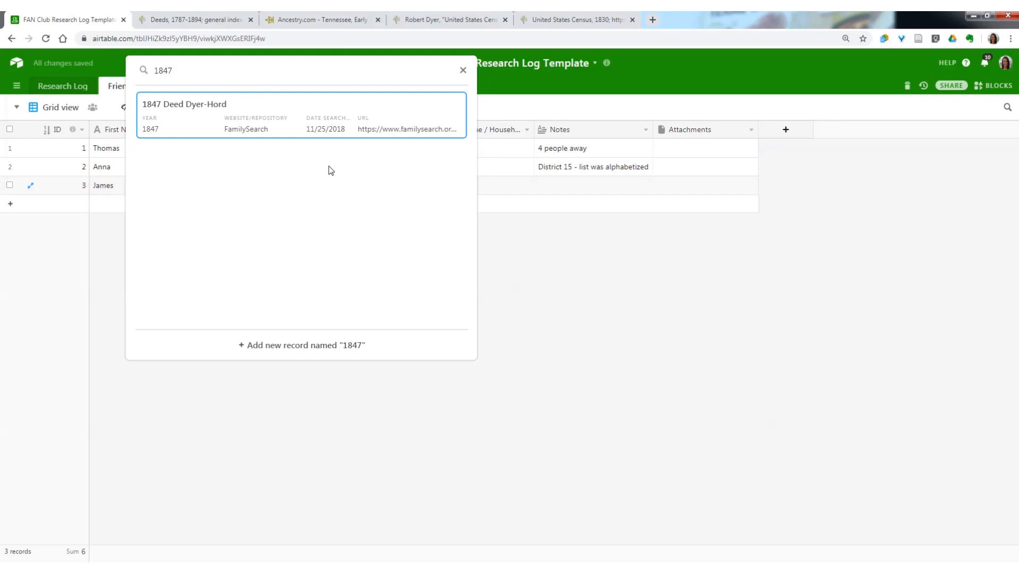
pyautogui.click(215, 113)
# Enter "Deed of trust:" in the notes of the trustee's record
pyautogui.click(424, 186)
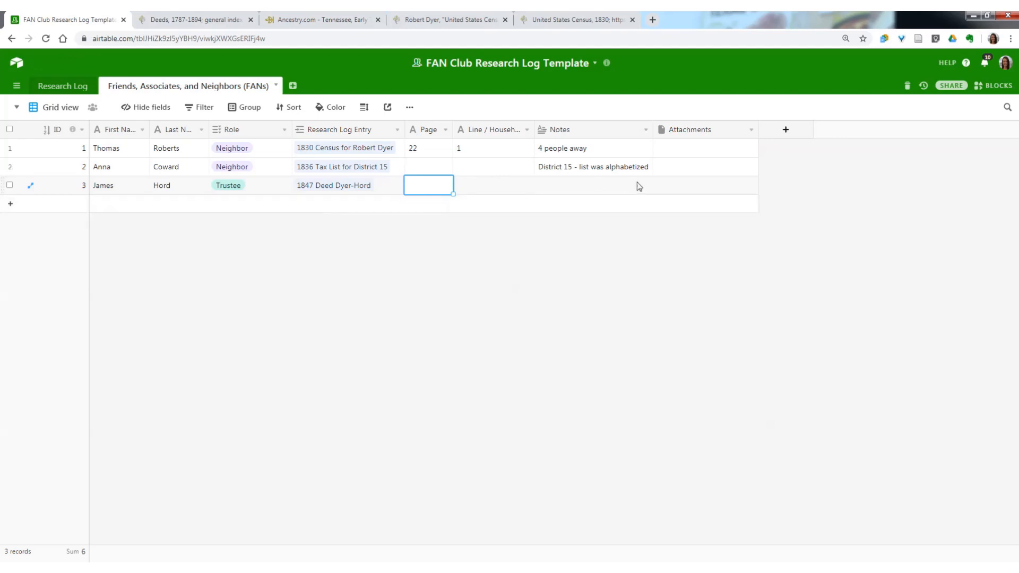
pyautogui.click(590, 191)
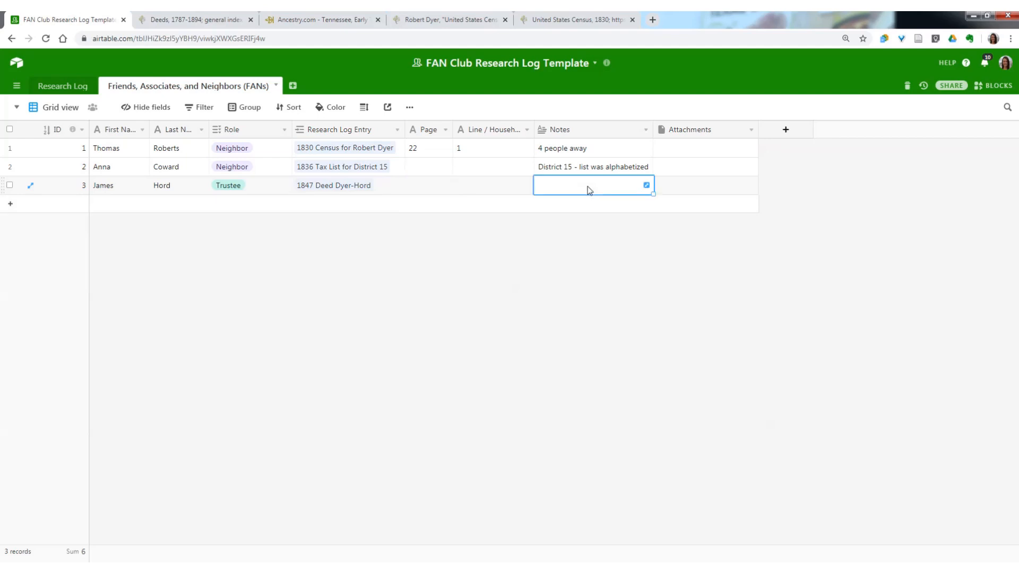
pyautogui.write('Deed')
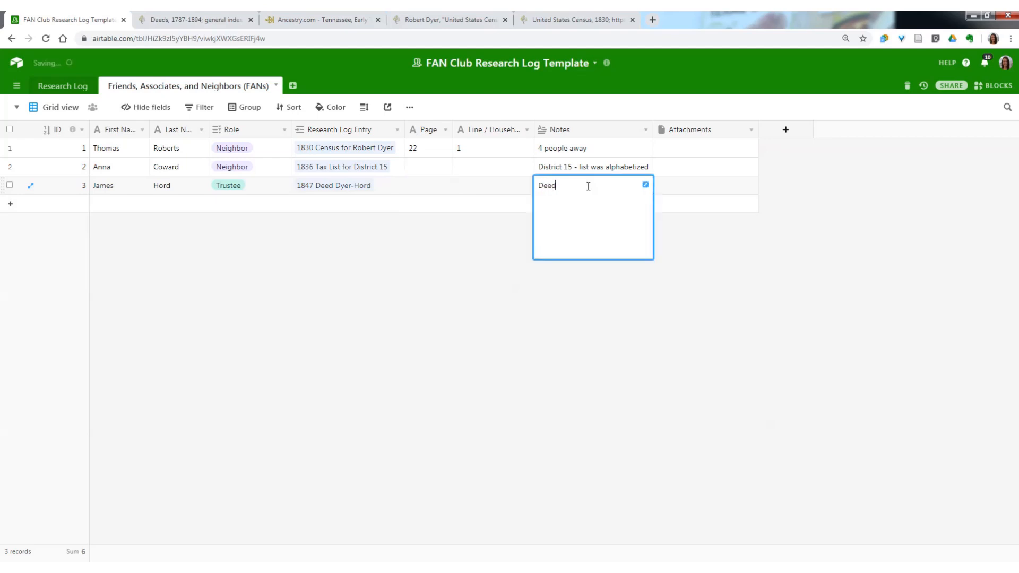
pyautogui.write(' of trust:')
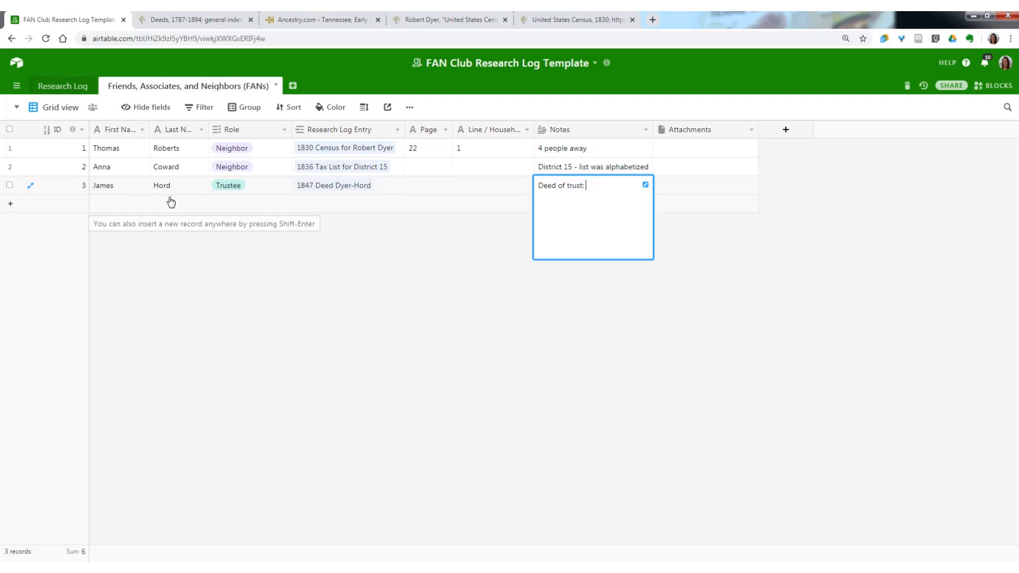
# Go back to the deed image and examine its closing lines and body text for the witness and other associates, dismissing the calendar notification
pyautogui.click(179, 19)
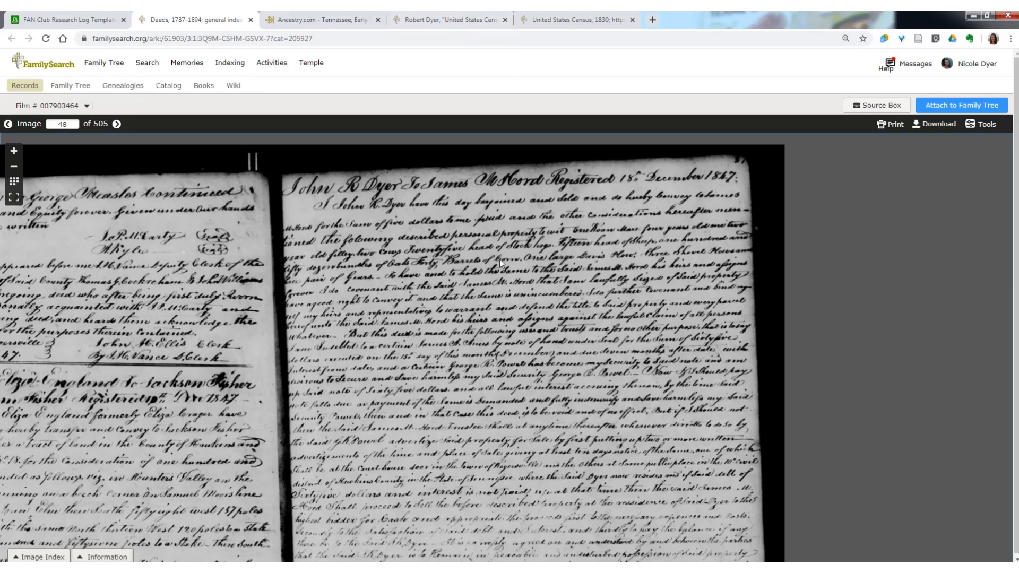
pyautogui.moveTo(515, 424); pyautogui.dragTo(497, 234)
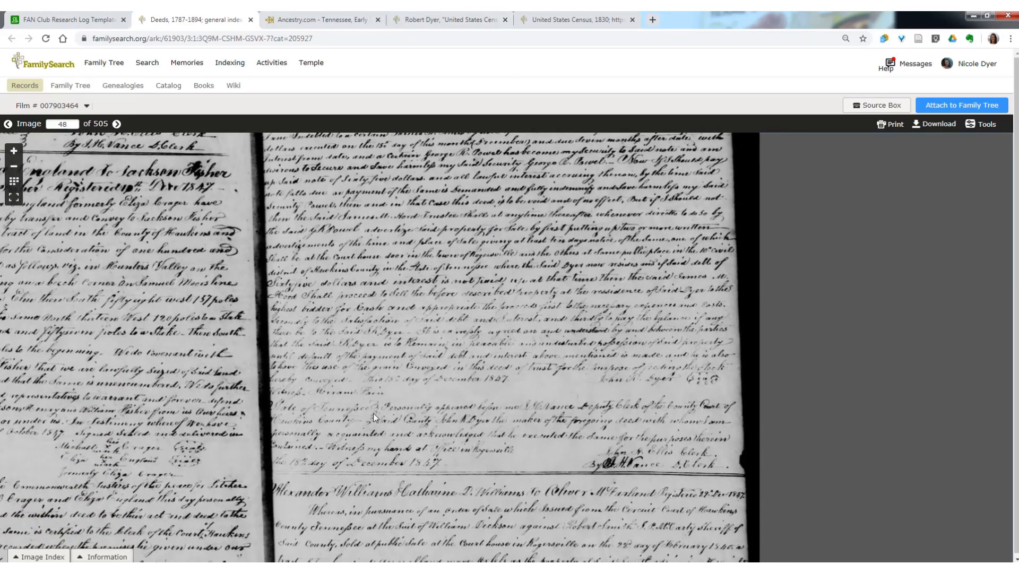
pyautogui.scroll(2, 373, 413)
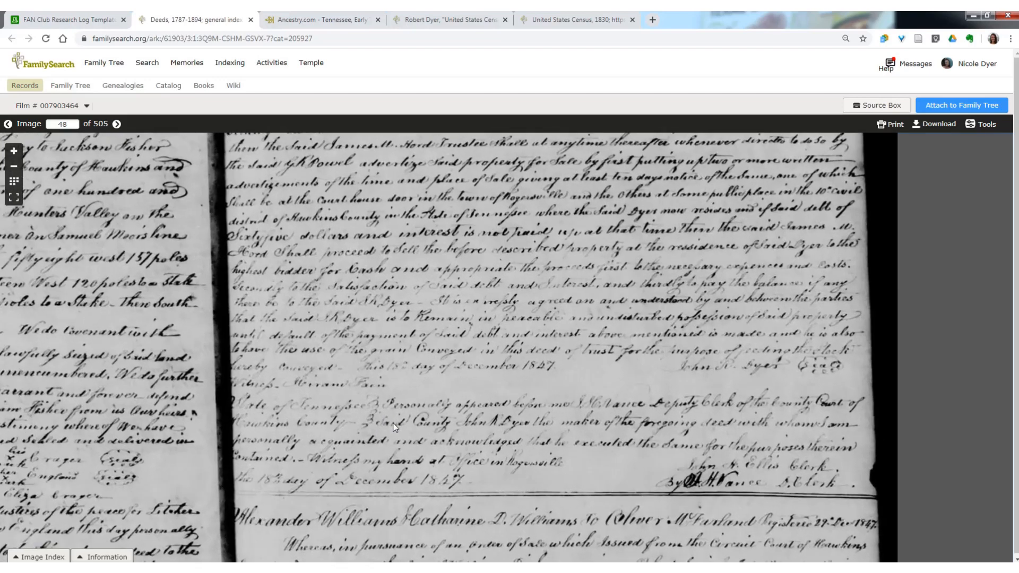
pyautogui.scroll(1, 394, 427)
pyautogui.moveTo(412, 432); pyautogui.dragTo(381, 406)
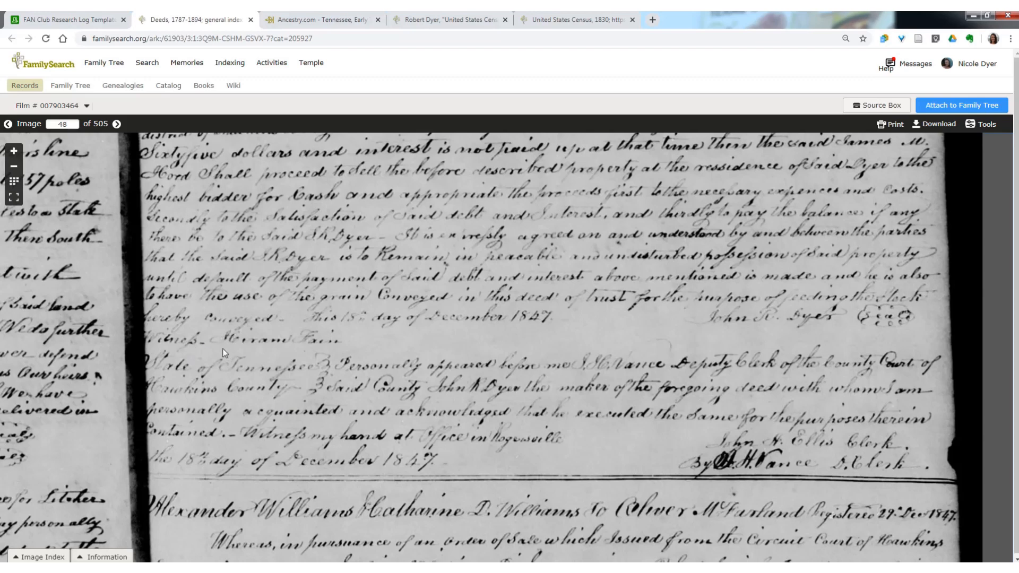
pyautogui.moveTo(240, 346); pyautogui.dragTo(247, 347)
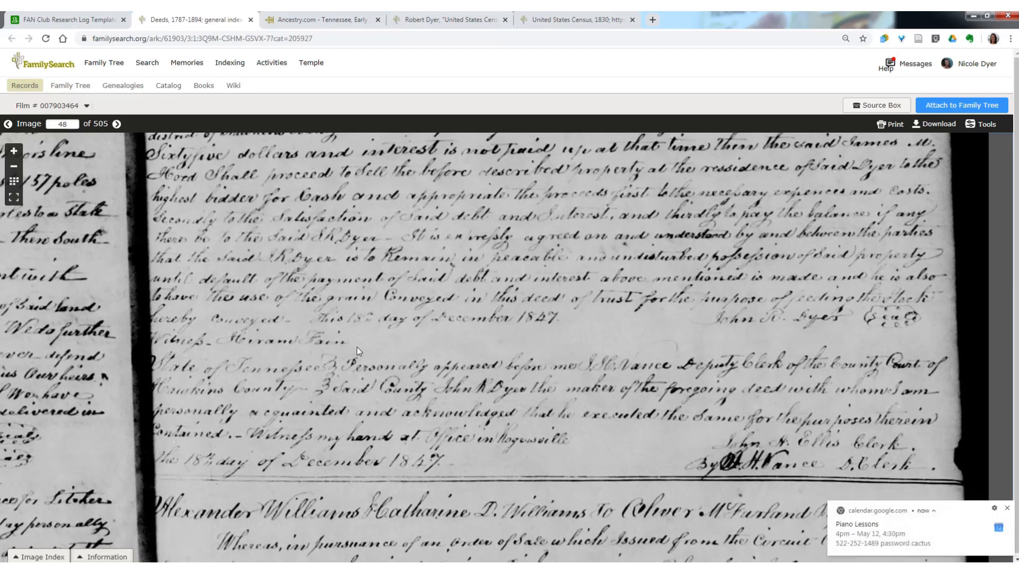
pyautogui.click(1007, 508)
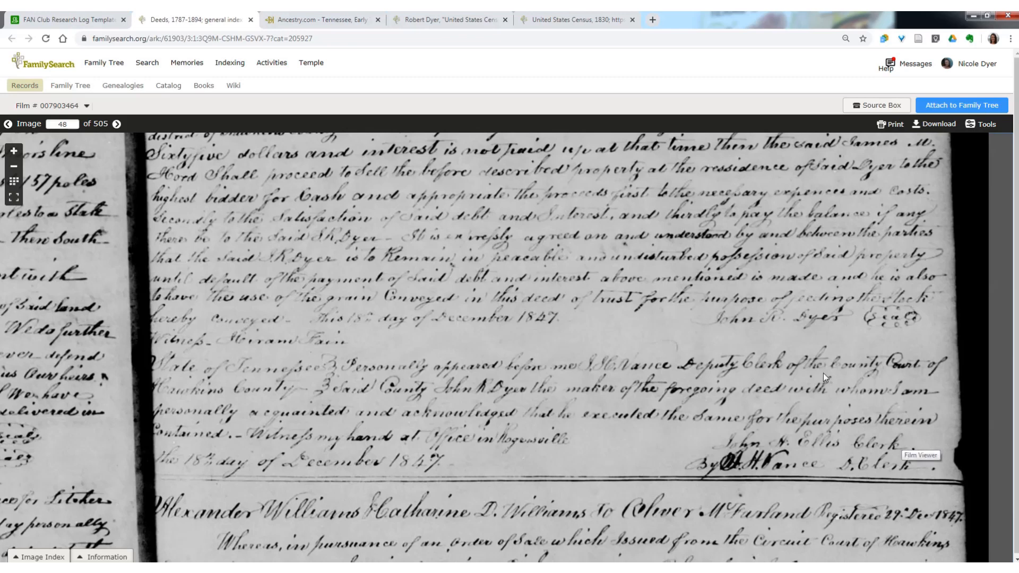
pyautogui.moveTo(810, 386); pyautogui.dragTo(794, 368)
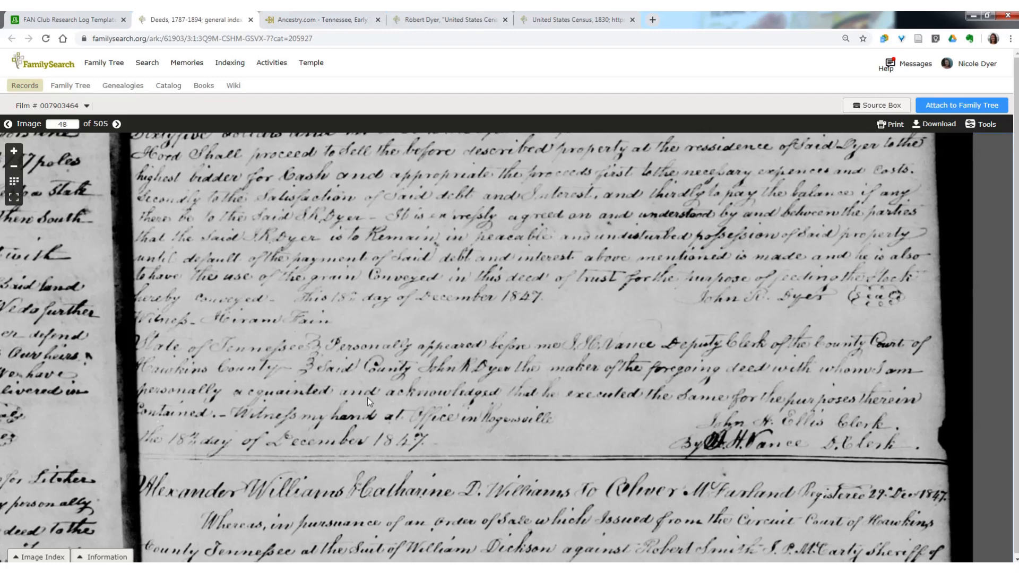
pyautogui.moveTo(407, 322); pyautogui.dragTo(396, 444)
pyautogui.moveTo(349, 295); pyautogui.dragTo(322, 439)
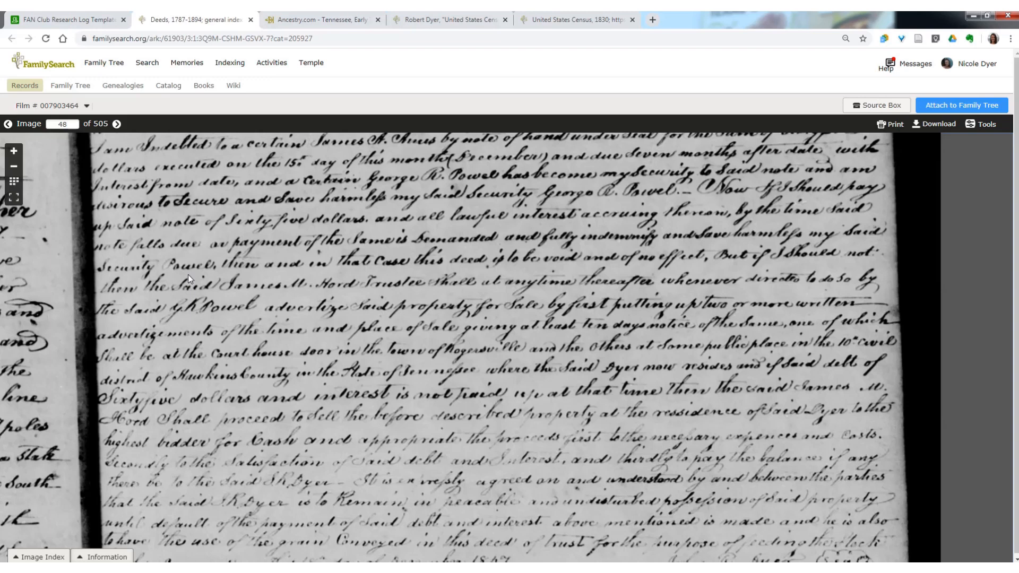
# Return to the FANs table and add a record with the first and last name of the 1847 deed's witness
pyautogui.click(83, 17)
pyautogui.click(106, 204)
pyautogui.press('Return')
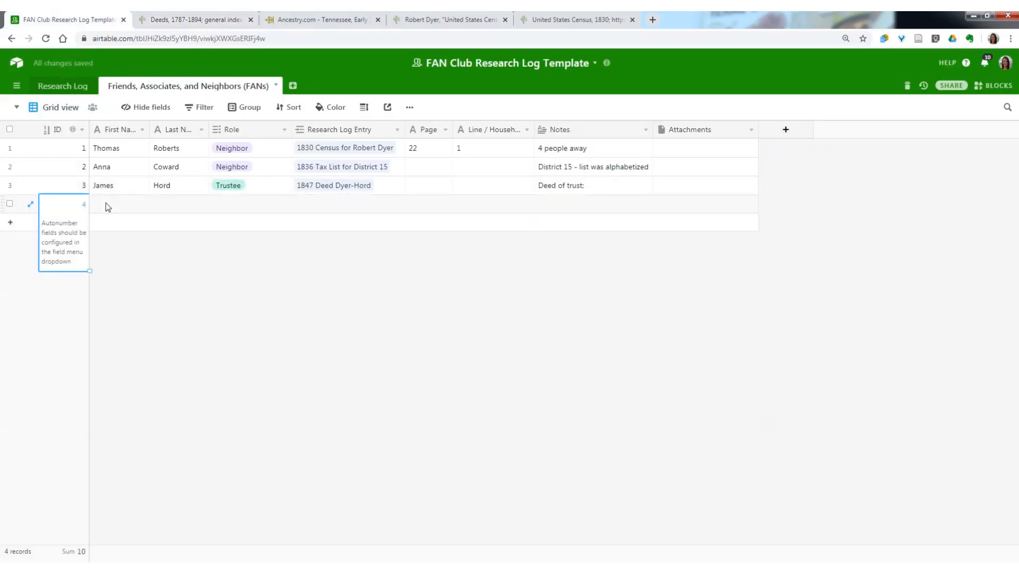
pyautogui.click(106, 203)
pyautogui.write('Hiram')
pyautogui.press('Tab')
pyautogui.write('Fain')
# Set the new record's role to Witness and fill the trustee's 1847 deed research log entry down into it
pyautogui.press('Tab')
pyautogui.press('Return')
pyautogui.write('Witness')
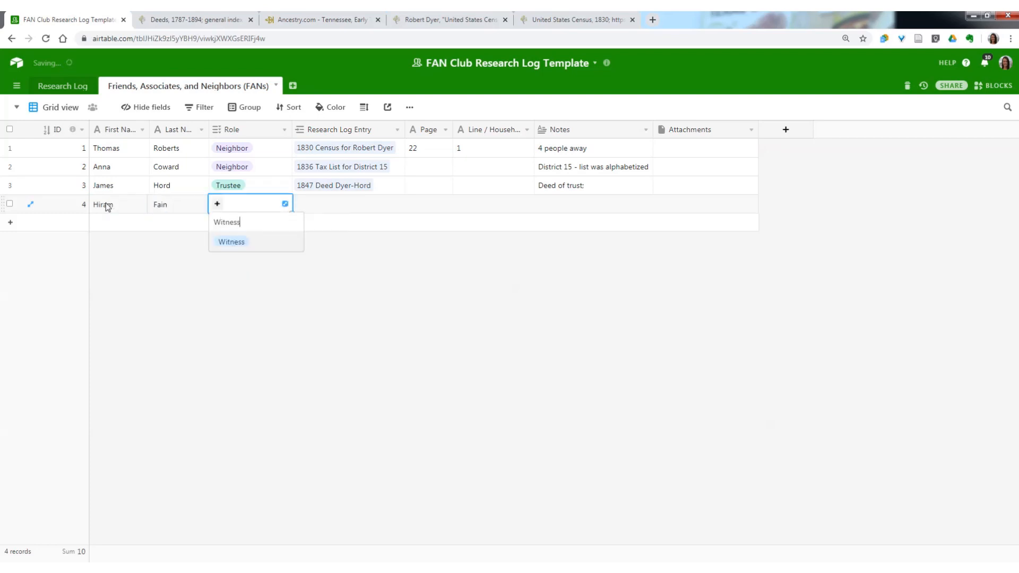
pyautogui.press('Return')
pyautogui.press('Tab')
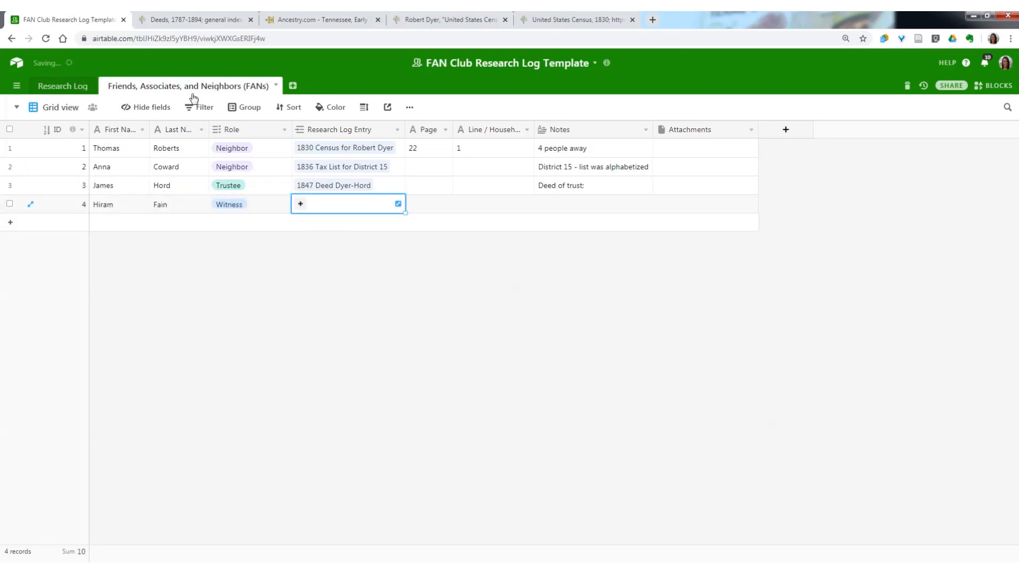
pyautogui.click(382, 188)
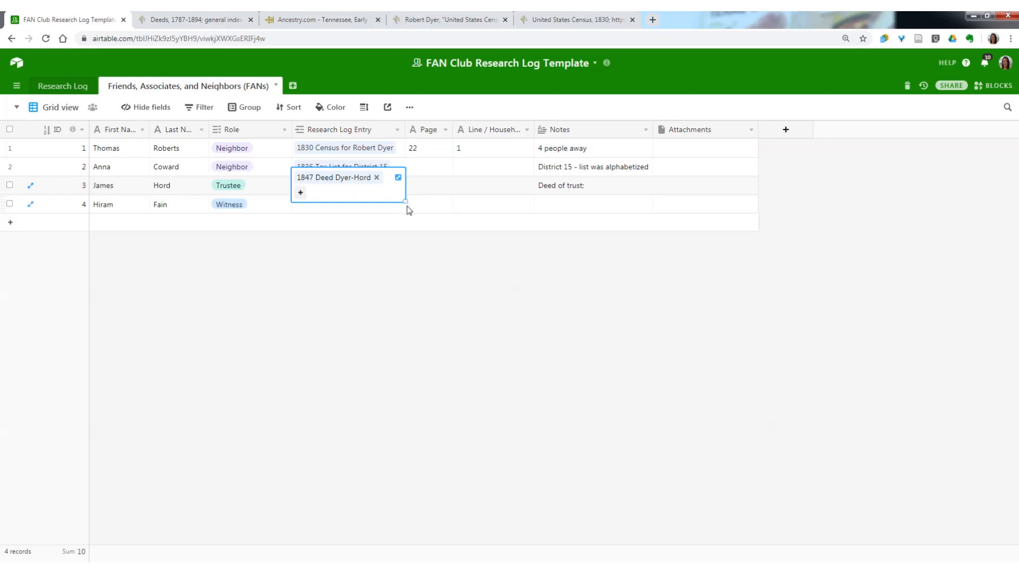
pyautogui.moveTo(404, 202); pyautogui.dragTo(406, 233)
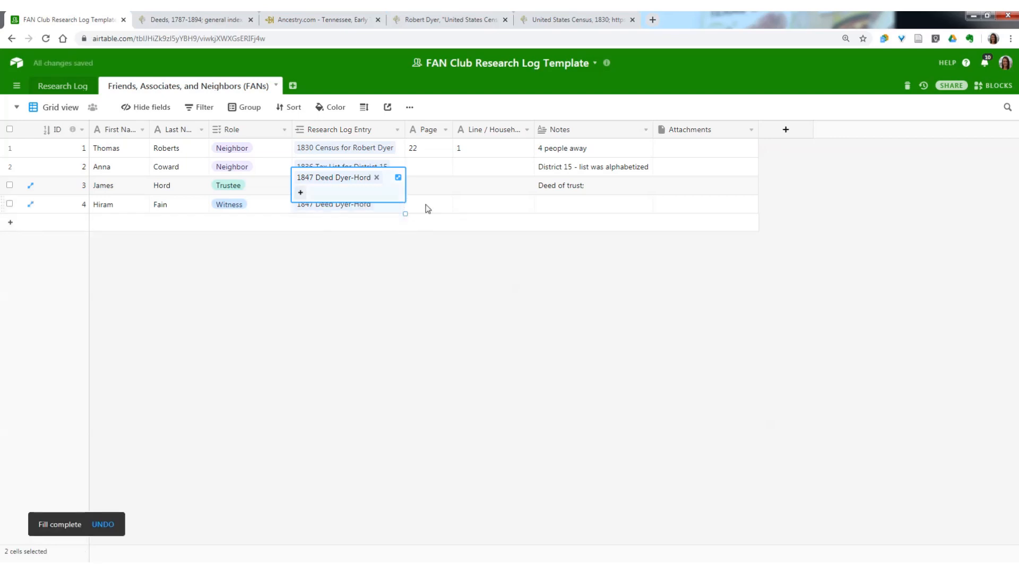
# Add blank records to the FANs table below the witness's record until the ID reaches 18
pyautogui.click(424, 206)
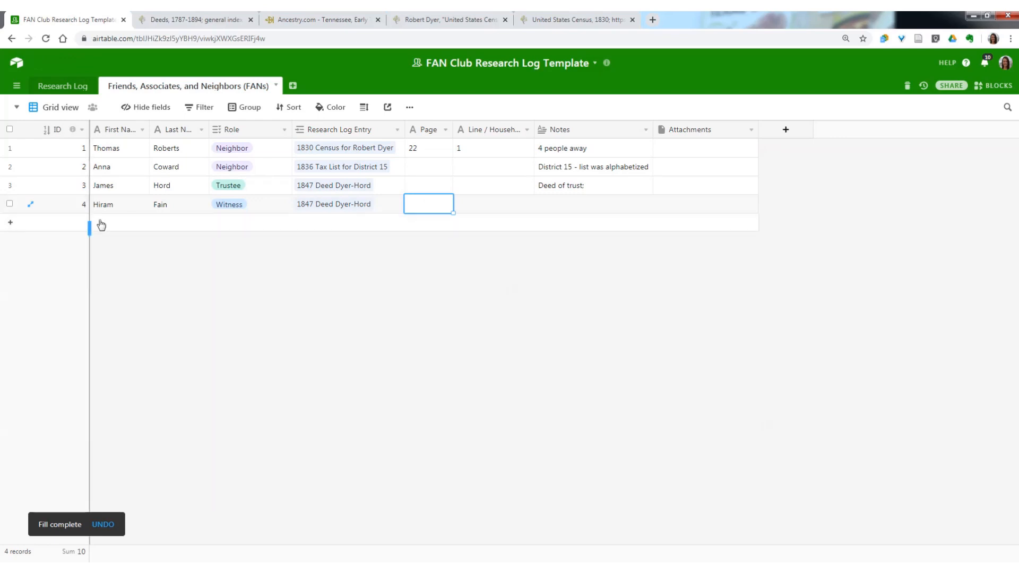
pyautogui.click(121, 210)
pyautogui.click(110, 222)
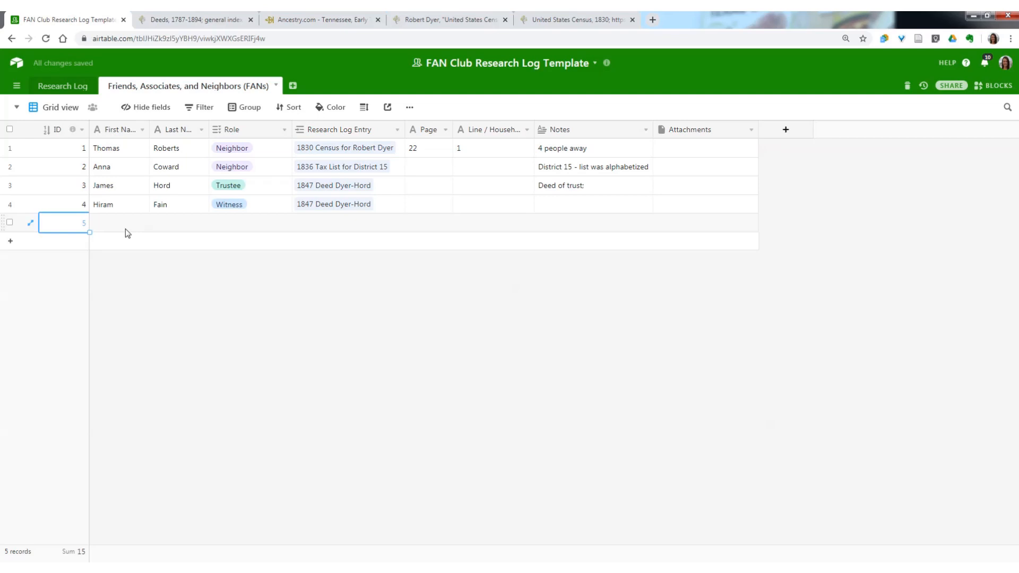
pyautogui.hotkey('shift', 'Return')
pyautogui.hotkey('shift', 'Return')
pyautogui.hotkey('shift', 'Return')
pyautogui.hotkey('shift', 'Return')
pyautogui.hotkey('shift', 'Return')
pyautogui.hotkey('shift', 'Return')
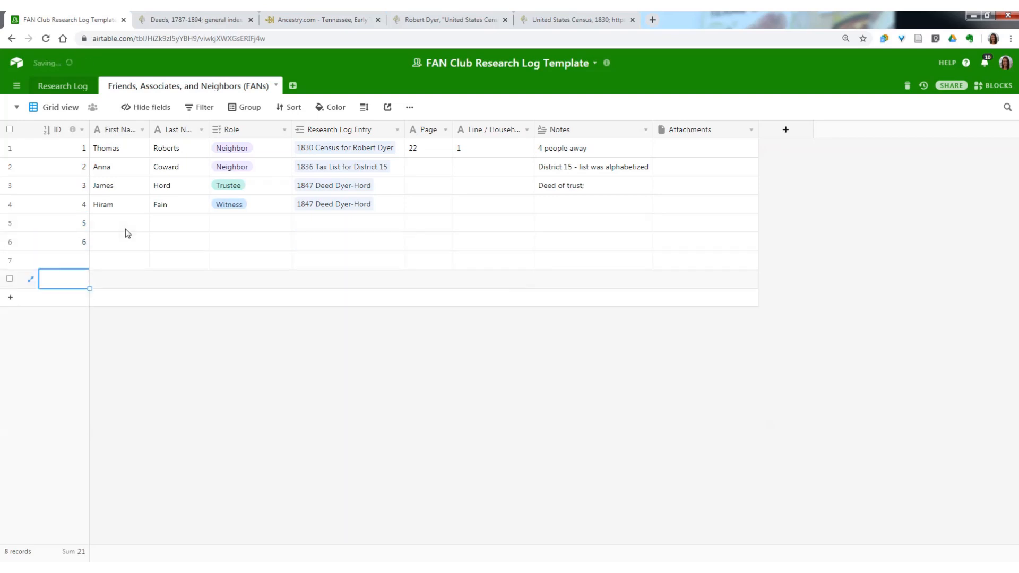
pyautogui.hotkey('shift', 'Return')
pyautogui.hotkey('shift', 'Return')
pyautogui.hotkey('shift', 'Return')
pyautogui.hotkey('shift', 'Return')
pyautogui.hotkey('shift', 'Return')
pyautogui.hotkey('shift', 'Return')
pyautogui.hotkey('shift', 'Return')
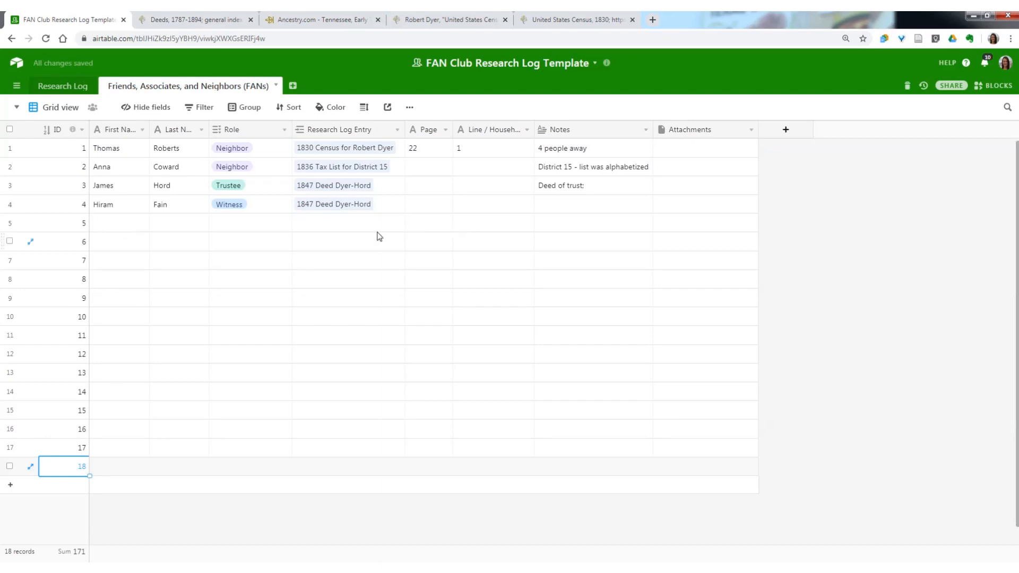
# Fill the witness's 1847 deed research log entry down into records 5 to 9
pyautogui.click(394, 207)
pyautogui.moveTo(405, 218); pyautogui.dragTo(407, 298)
pyautogui.click(448, 282)
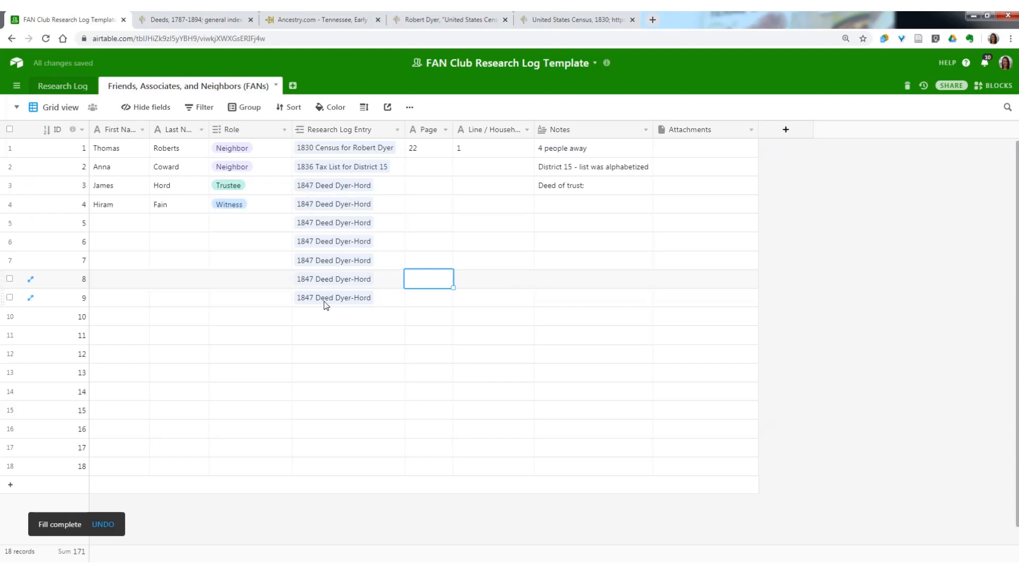
# Enter the first and last name of the 1847 deed's security in record 5
pyautogui.click(111, 223)
pyautogui.write('George')
pyautogui.press('Tab')
pyautogui.write('Powell')
pyautogui.press('Return')
pyautogui.press('Left')
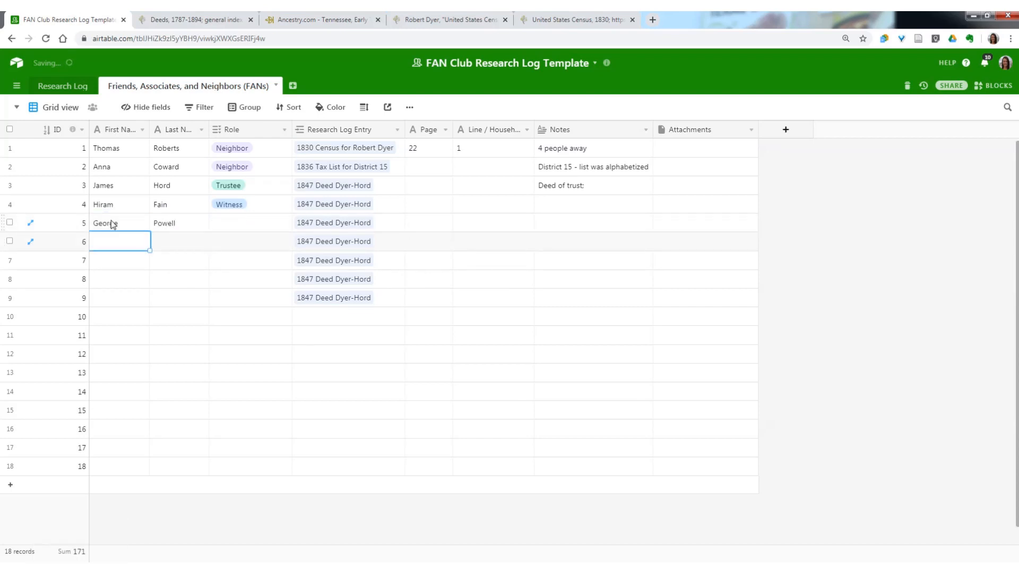
# Check the closing lines of the deed image for the clerk and enter the clerk's first and last name in record 6
pyautogui.click(197, 20)
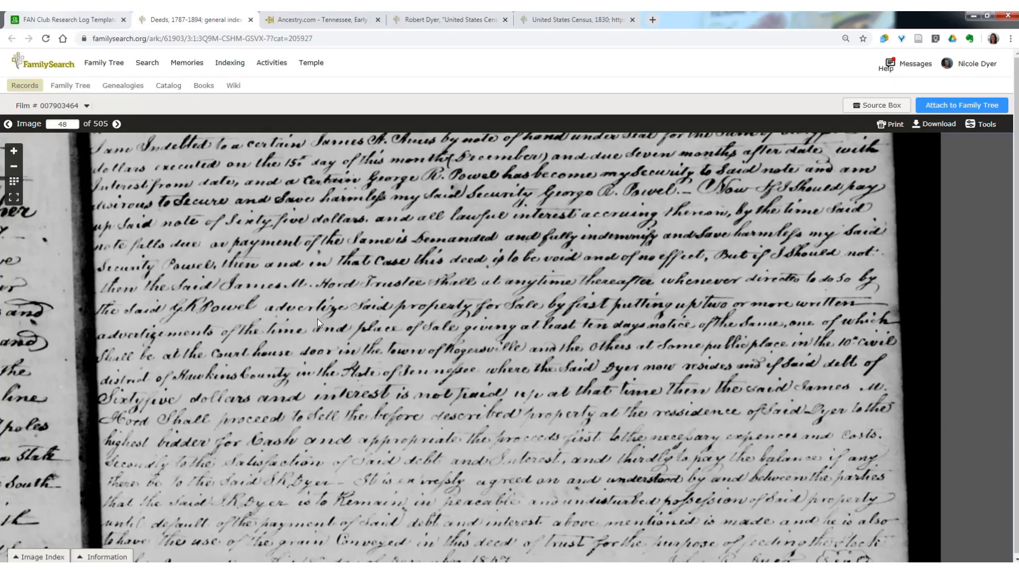
pyautogui.moveTo(317, 318); pyautogui.dragTo(301, 175)
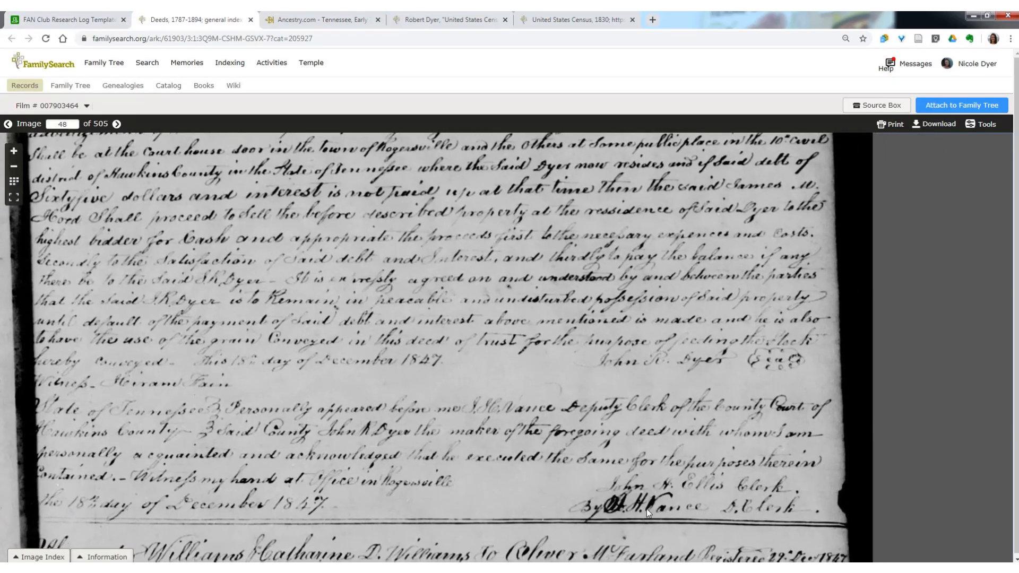
pyautogui.click(74, 19)
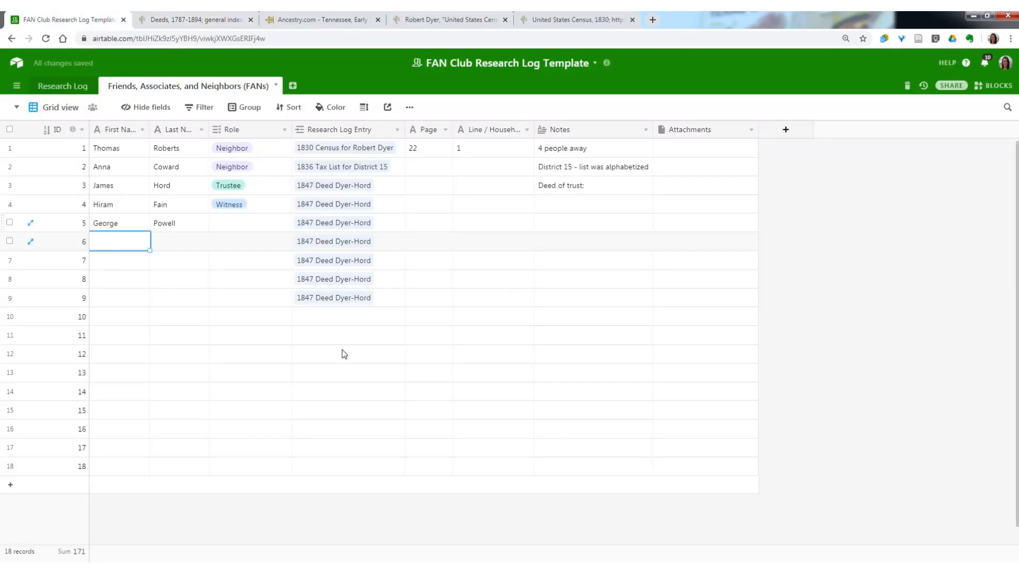
pyautogui.write('John H.')
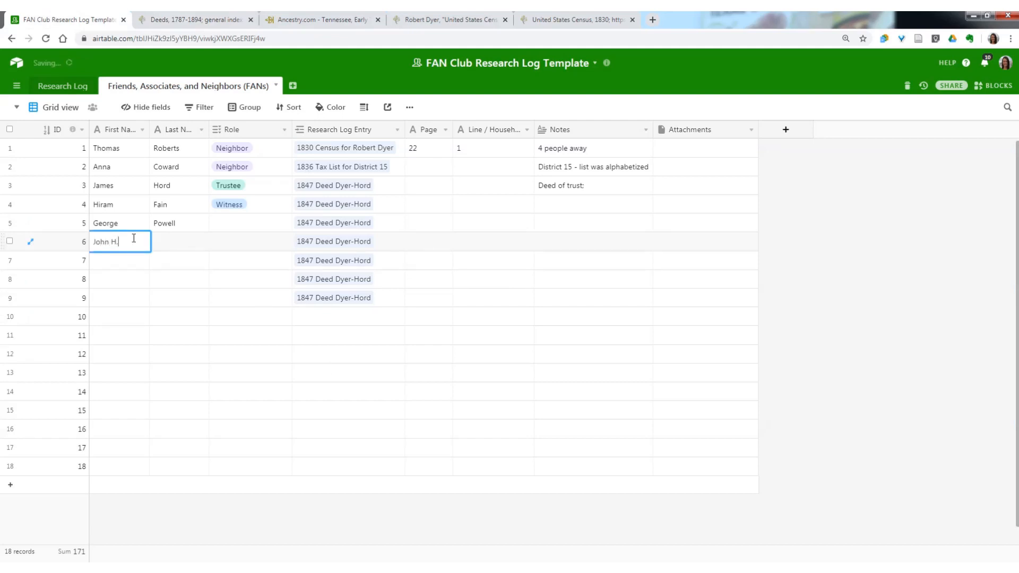
pyautogui.press('Tab')
pyautogui.write('Ellis')
pyautogui.press('Tab')
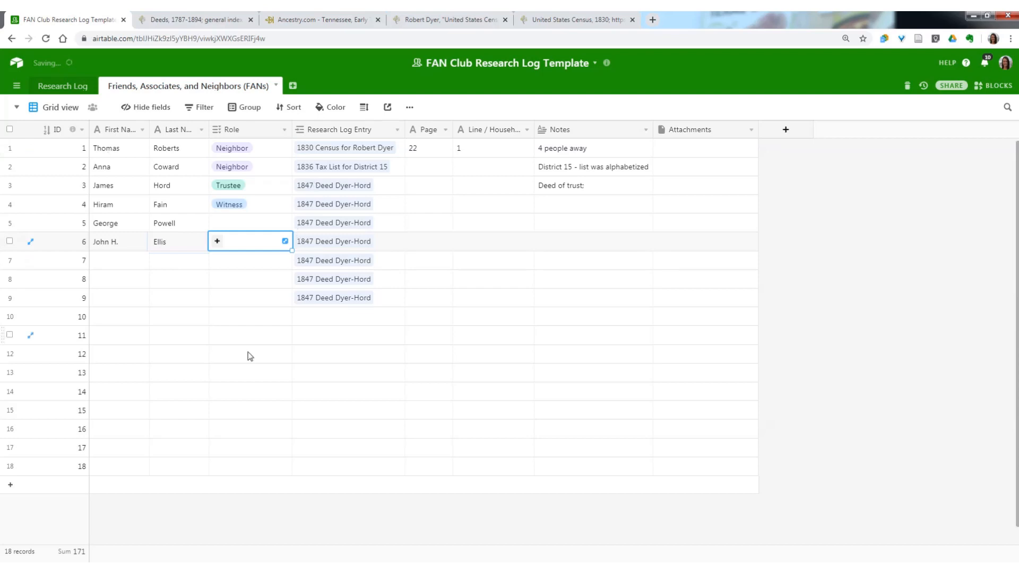
# Set the role of record 5 to Security and the role of record 6 to Clerk
pyautogui.click(246, 227)
pyautogui.write('Secu')
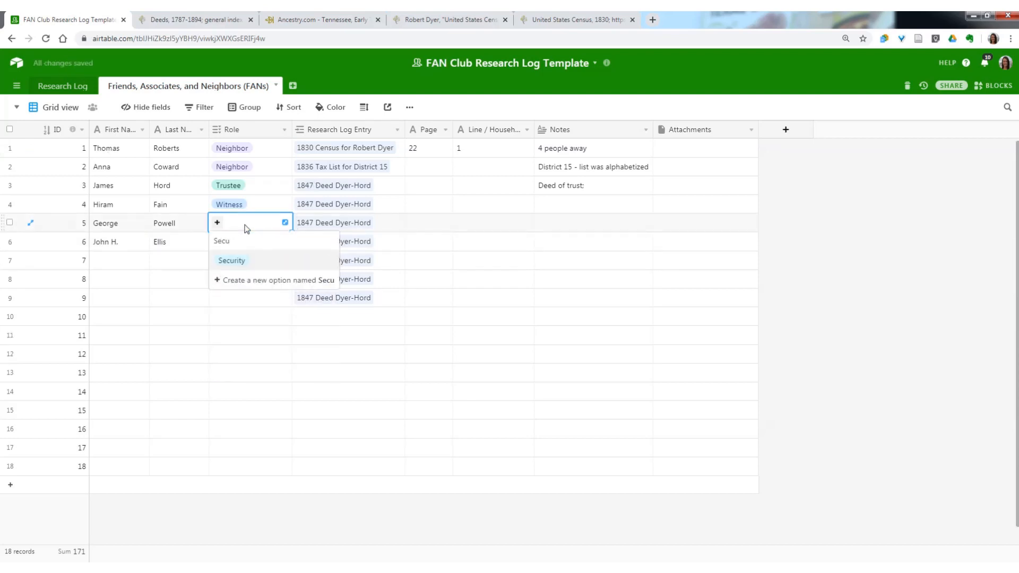
pyautogui.press('Return')
pyautogui.press('Down')
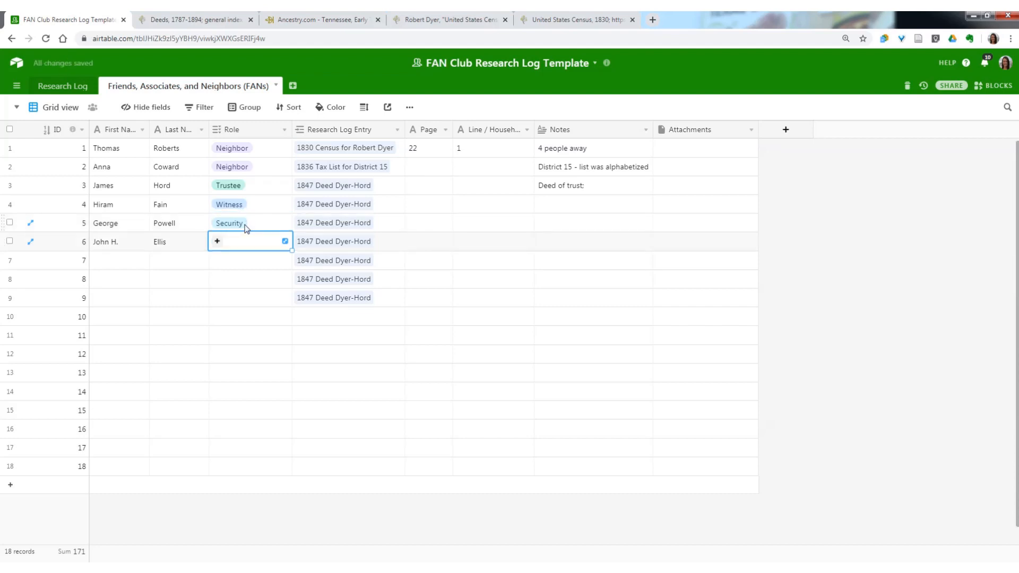
pyautogui.write('Clerk')
pyautogui.press('Return')
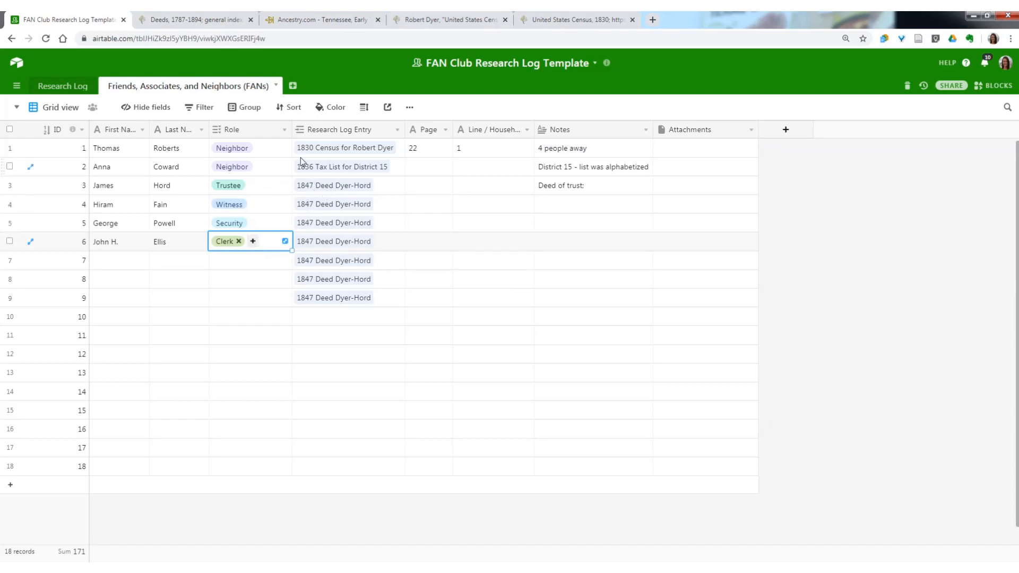
# Examine the FANs linked to the 1847 deed in the Research Log, opening record 6 to view its details
pyautogui.click(54, 87)
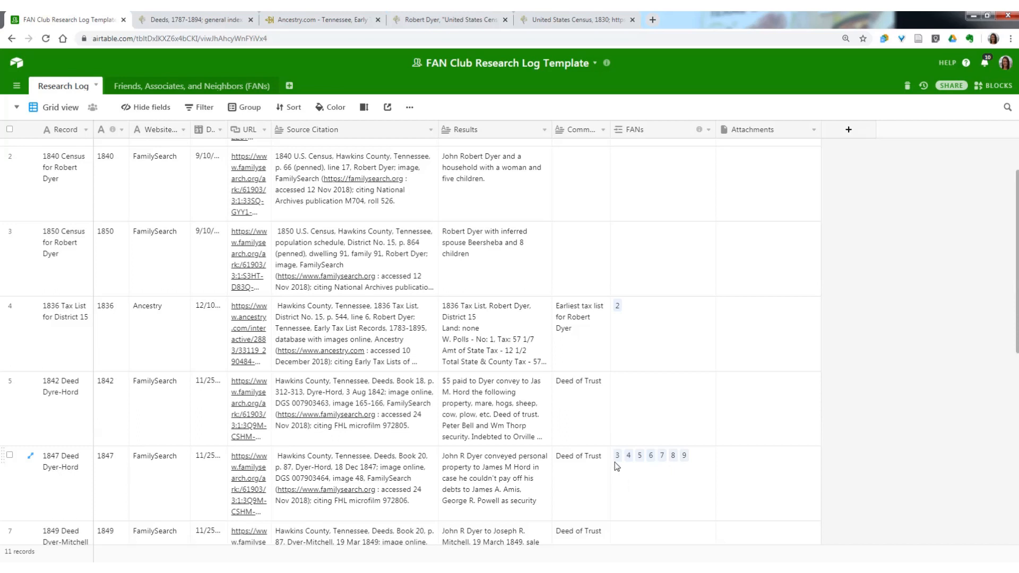
pyautogui.click(685, 461)
pyautogui.click(681, 460)
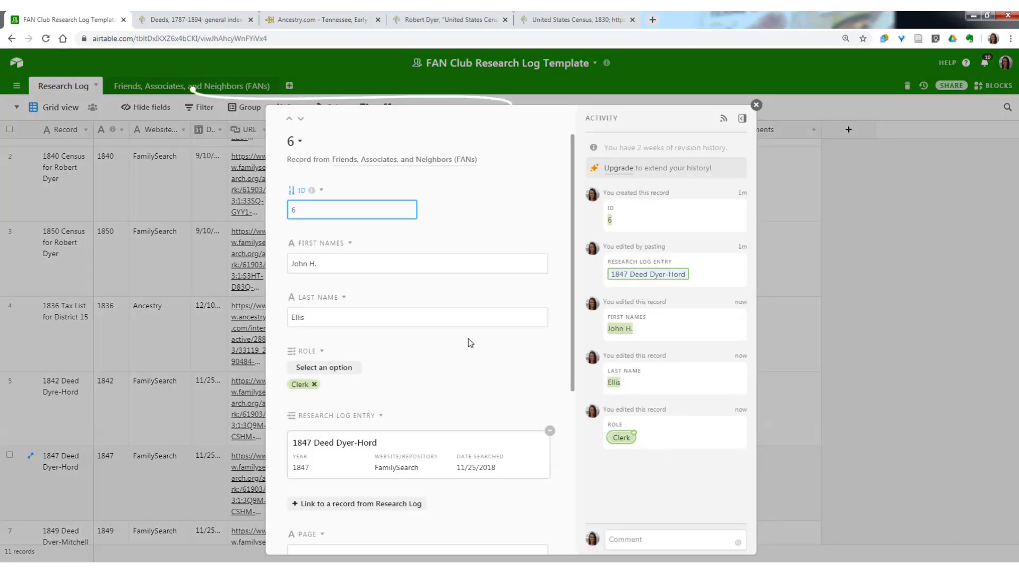
pyautogui.click(755, 107)
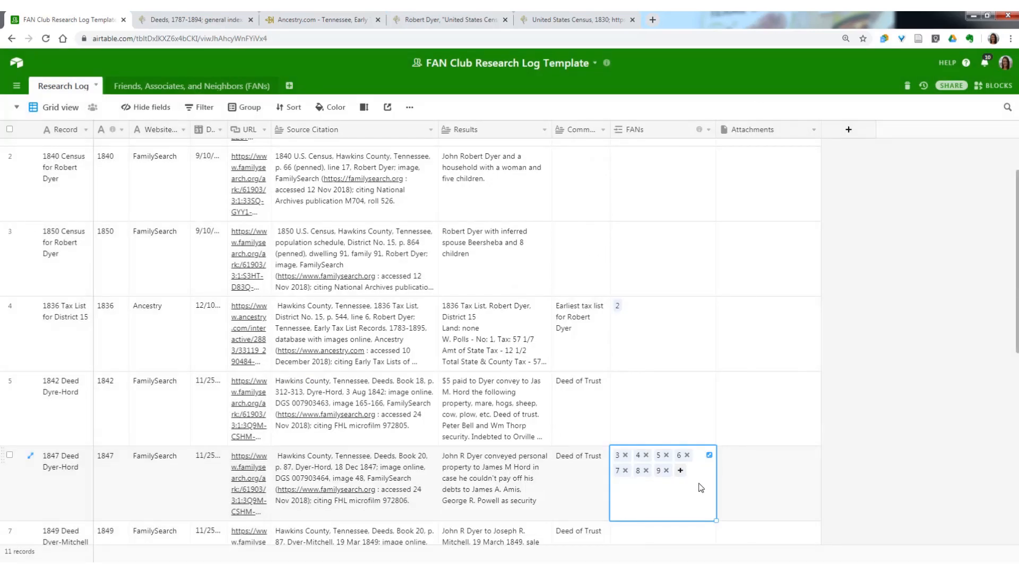
# Change the FANs table's ID field type to Single line text
pyautogui.click(182, 85)
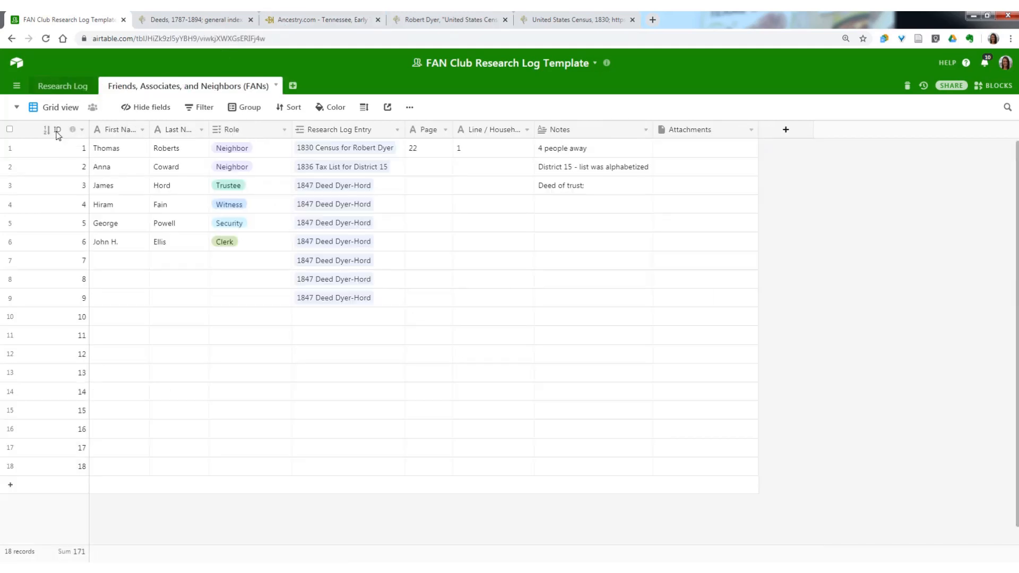
pyautogui.moveTo(73, 130)
pyautogui.click(83, 130)
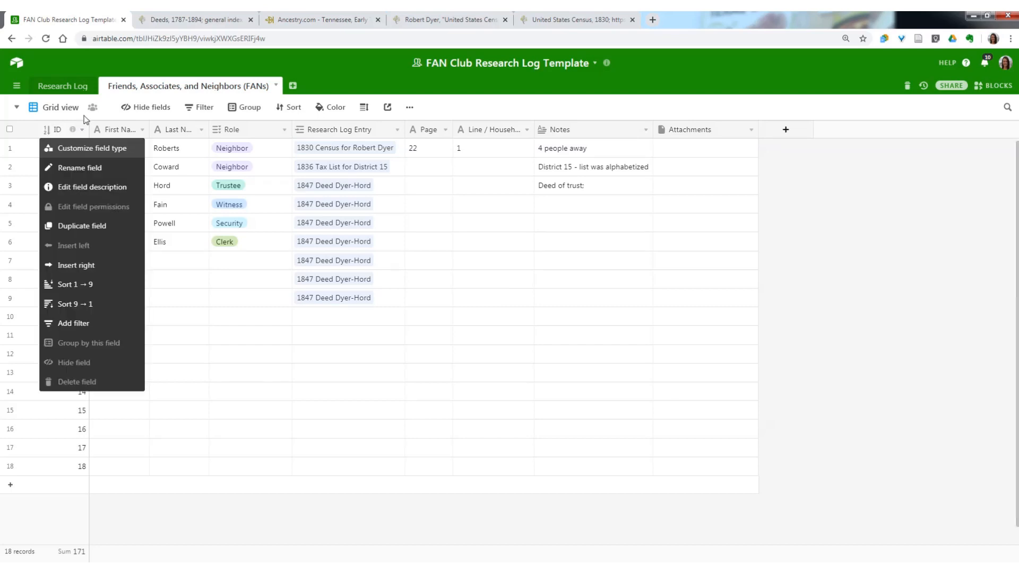
pyautogui.click(83, 153)
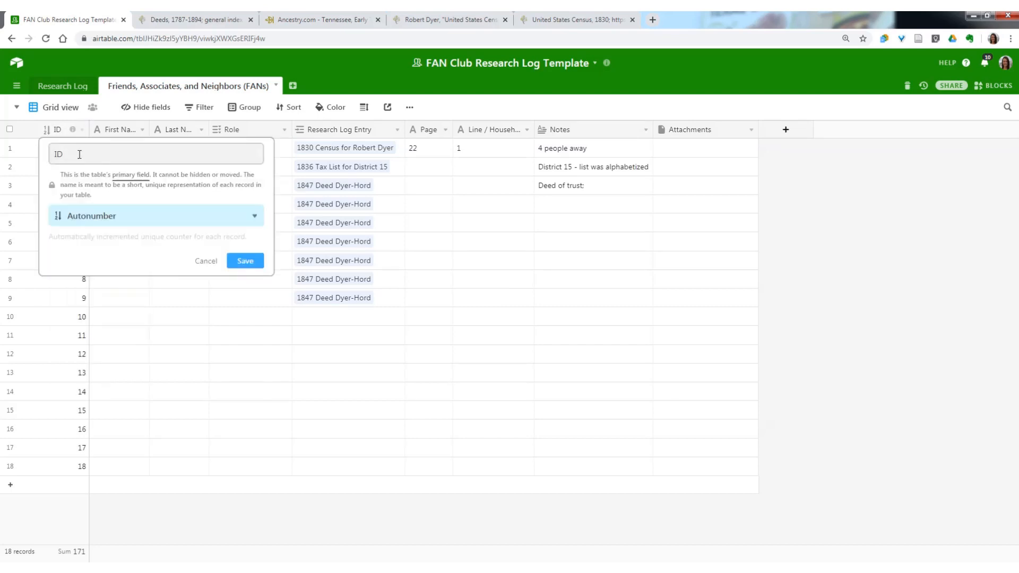
pyautogui.click(113, 215)
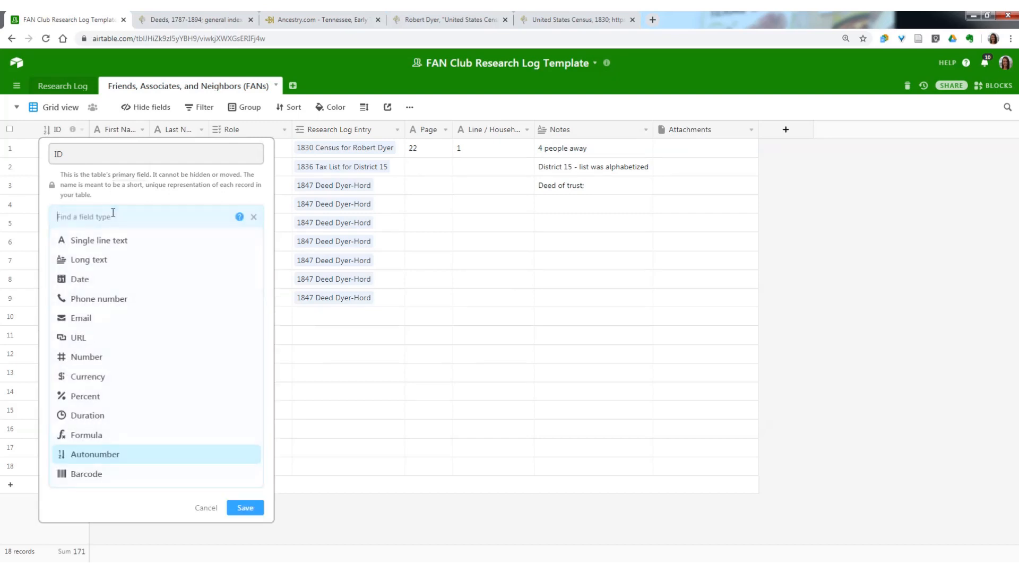
pyautogui.click(103, 248)
pyautogui.click(247, 262)
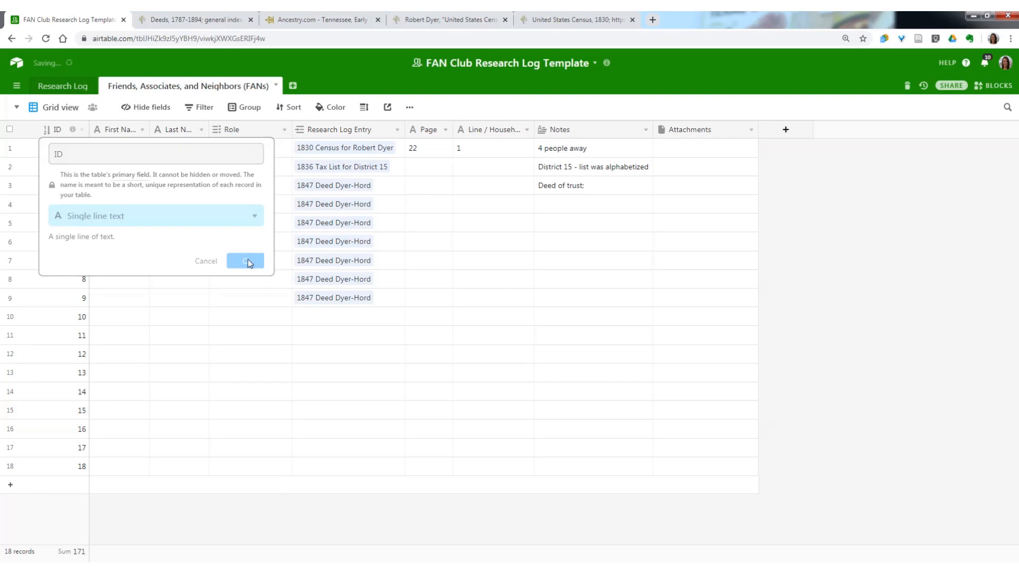
# Replace the ID numbers of records 1 to 6 with each associate's full name
pyautogui.click(53, 150)
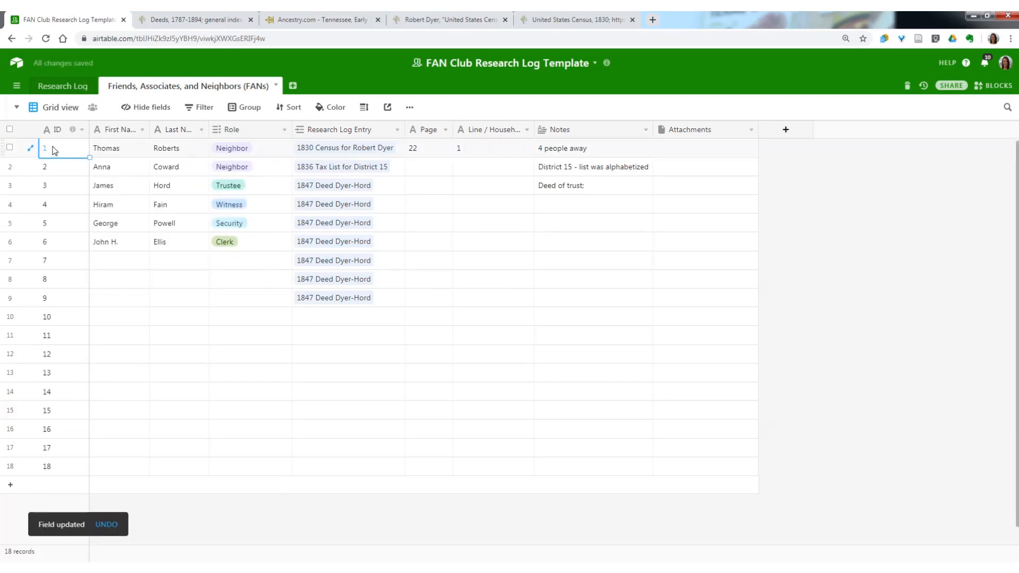
pyautogui.write('Thomas Roberts')
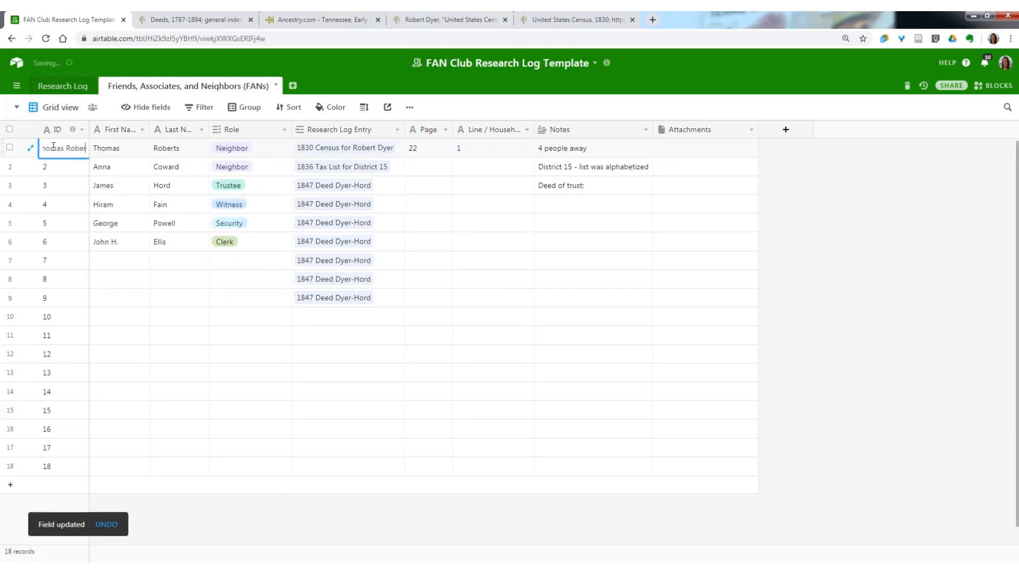
pyautogui.press('Return')
pyautogui.write('Anna Coward')
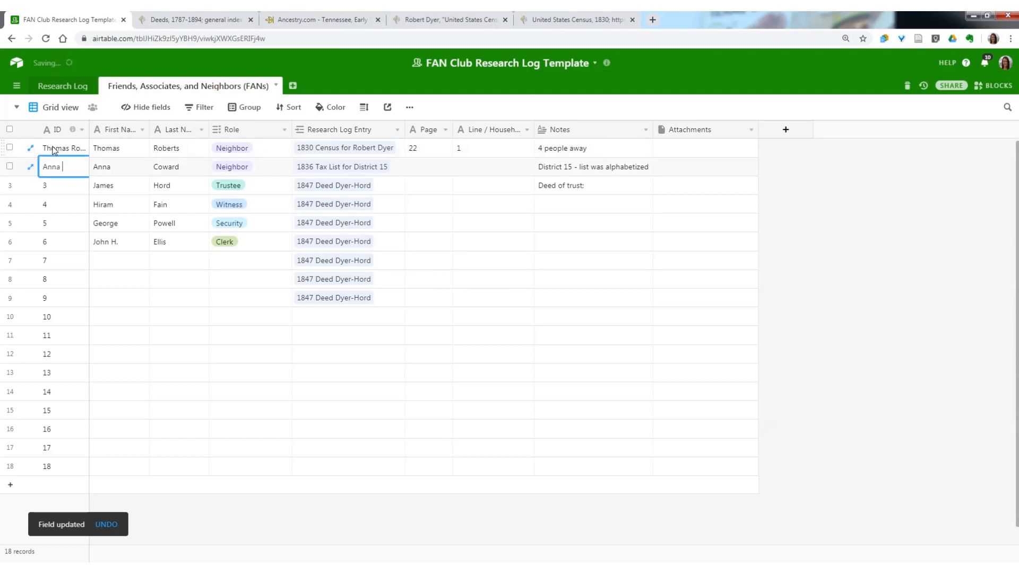
pyautogui.press('Return')
pyautogui.write('James Hord')
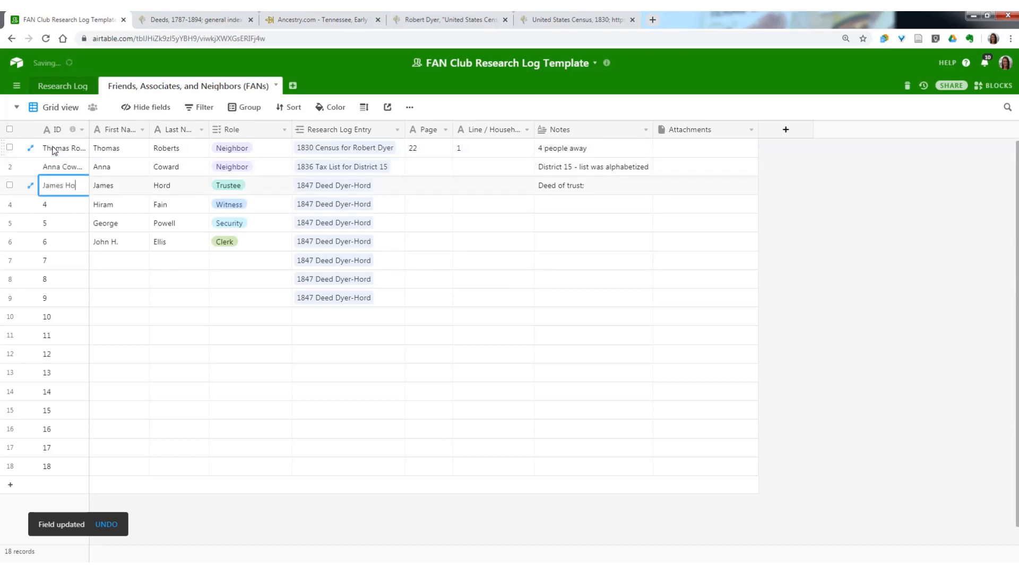
pyautogui.press('Return')
pyautogui.write('Hiram Fain')
pyautogui.press('Return')
pyautogui.write('George ')
pyautogui.write('Powell')
pyautogui.press('Return')
pyautogui.write('John H. Ellis')
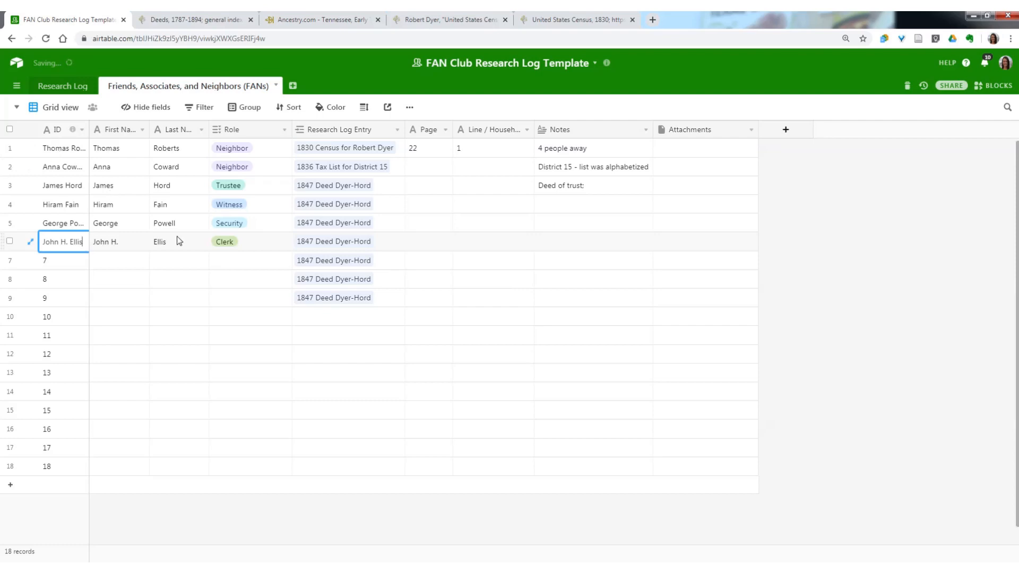
# Widen the ID column and check how the full names appear in the Research Log's FANs field
pyautogui.moveTo(95, 134); pyautogui.dragTo(120, 133)
pyautogui.click(59, 86)
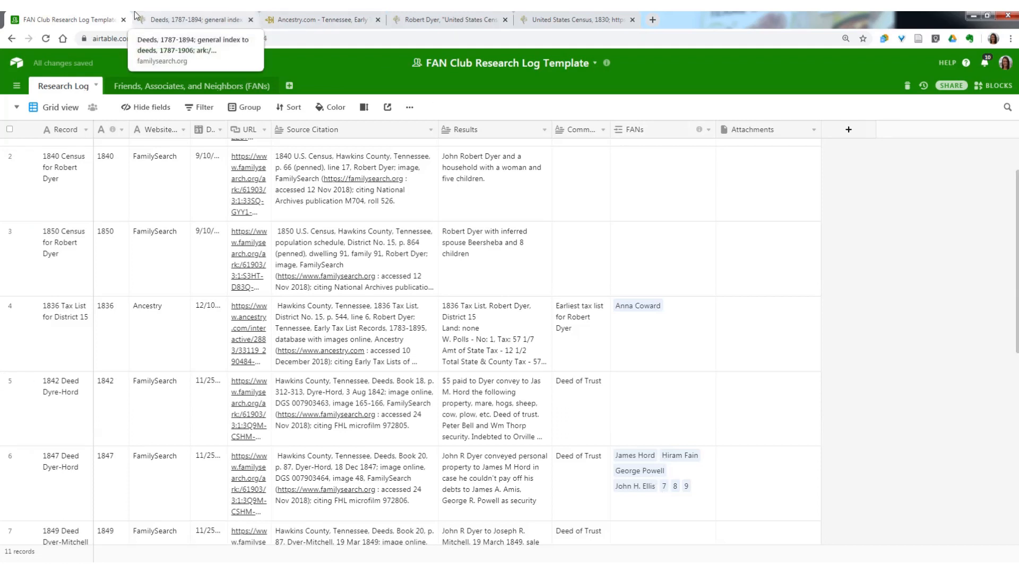
pyautogui.click(124, 88)
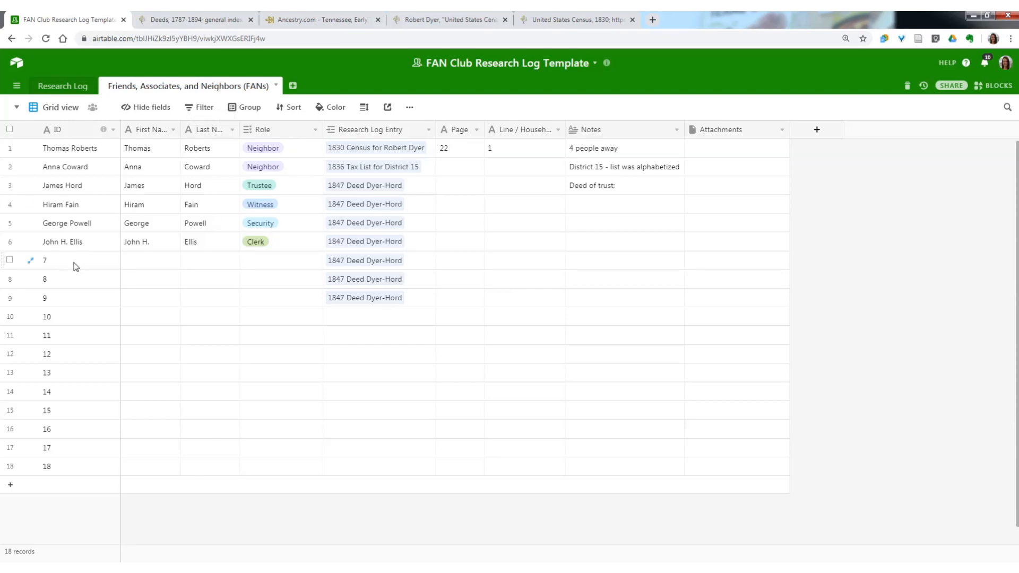
# Delete the unused records 7 to 18 from the FANs table
pyautogui.click(10, 260)
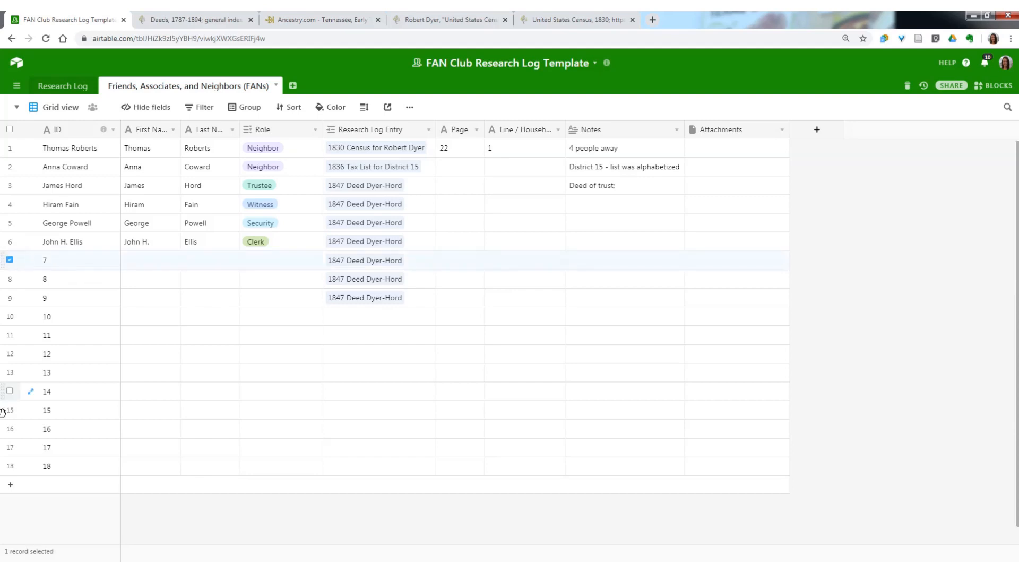
pyautogui.keyDown('shift'); pyautogui.click(11, 467); pyautogui.keyUp('shift')
pyautogui.rightClick(15, 472)
pyautogui.click(58, 498)
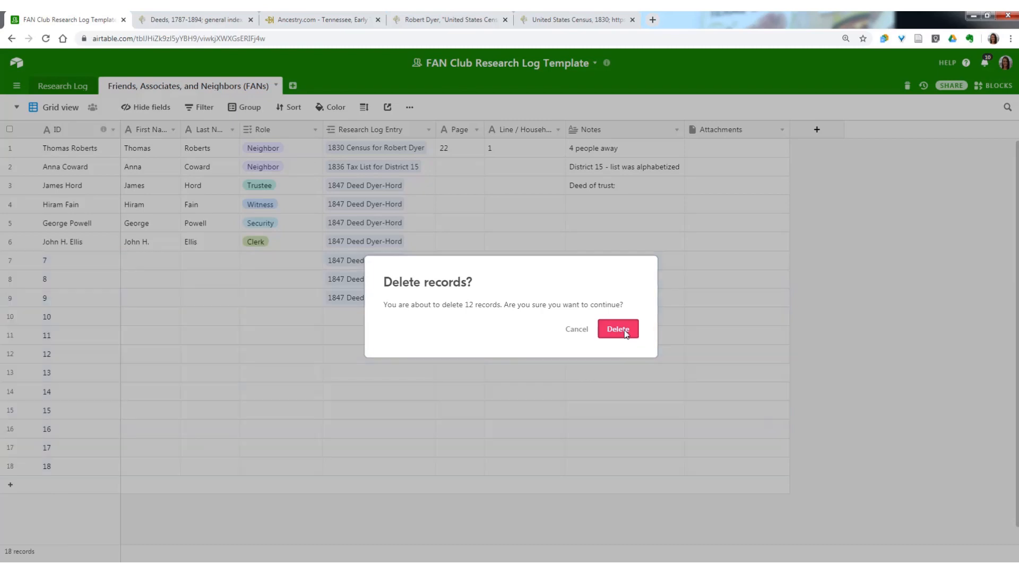
pyautogui.click(618, 329)
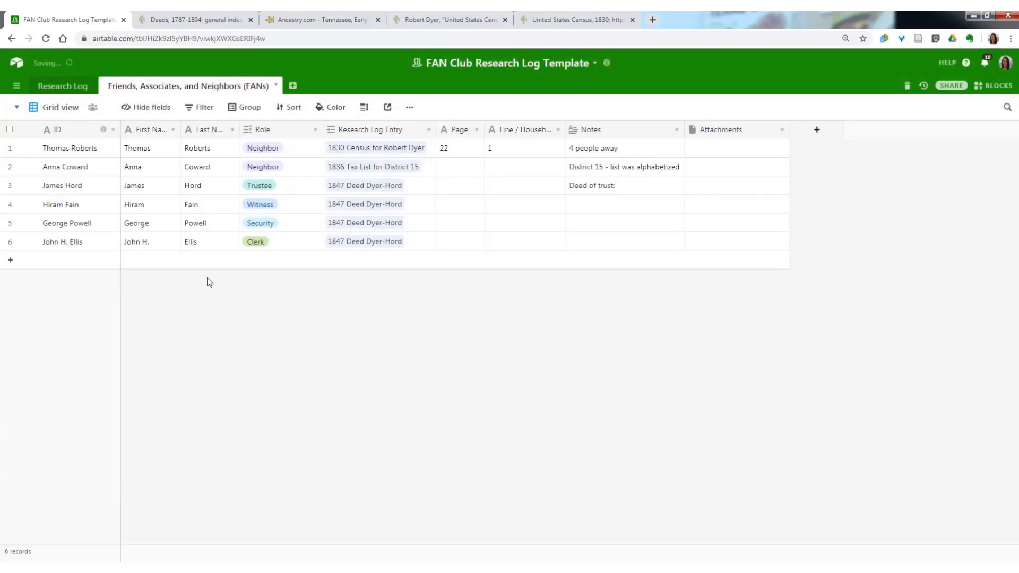
# Sort the FANs table by Last Name from A to Z
pyautogui.click(292, 113)
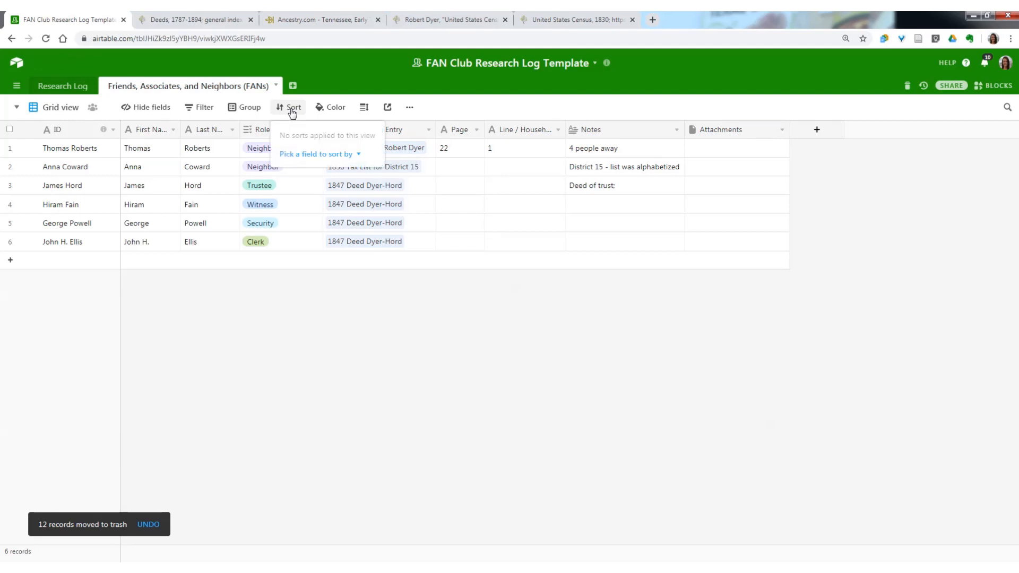
pyautogui.click(300, 155)
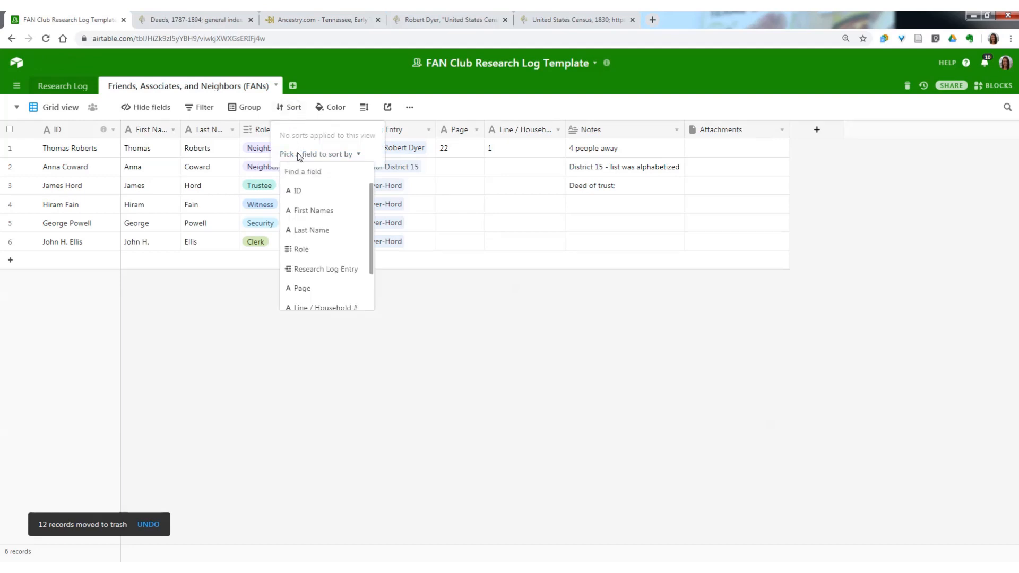
pyautogui.click(310, 231)
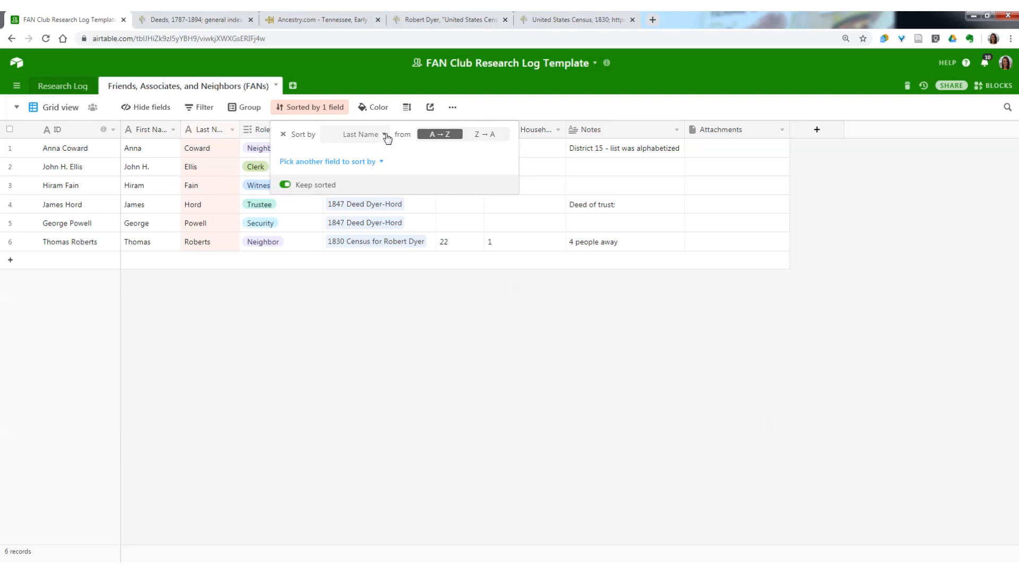
# Add First Names, A to Z, as the second sort level after Last Name in the FANs table
pyautogui.click(336, 164)
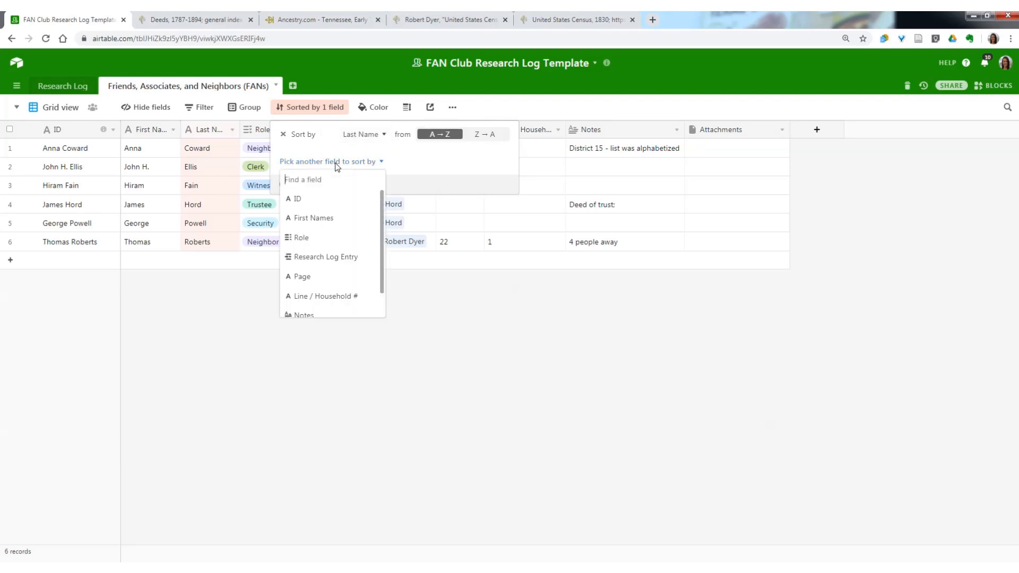
pyautogui.click(319, 218)
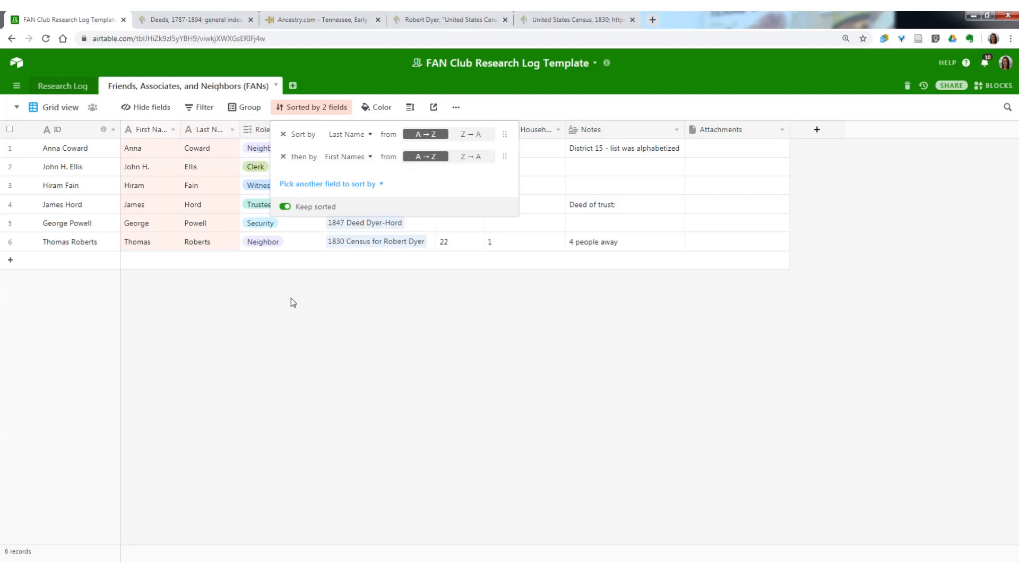
# Group the FANs records by Research Log Entry from A to Z and extend the frozen columns through First Names
pyautogui.click(257, 109)
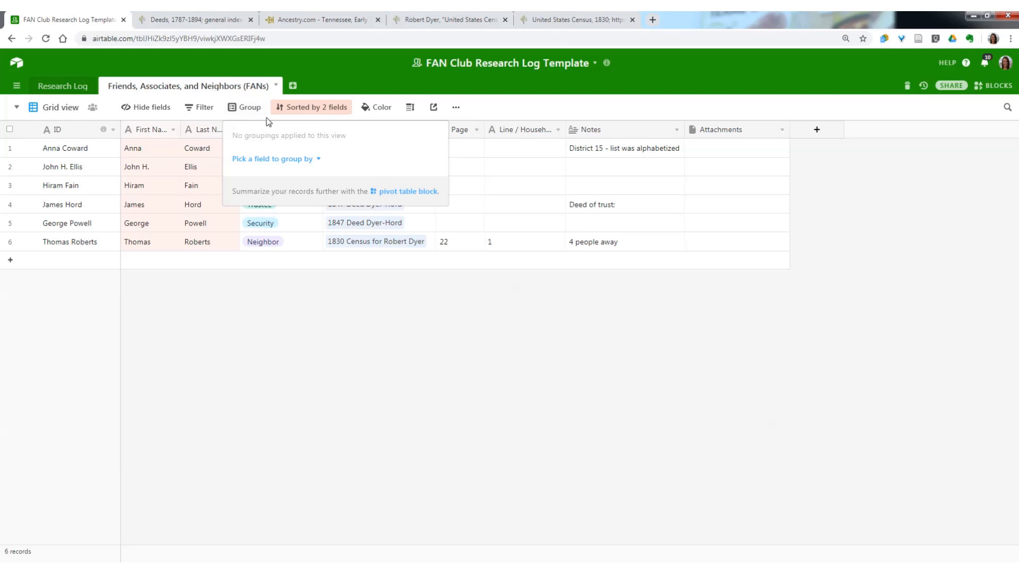
pyautogui.click(264, 162)
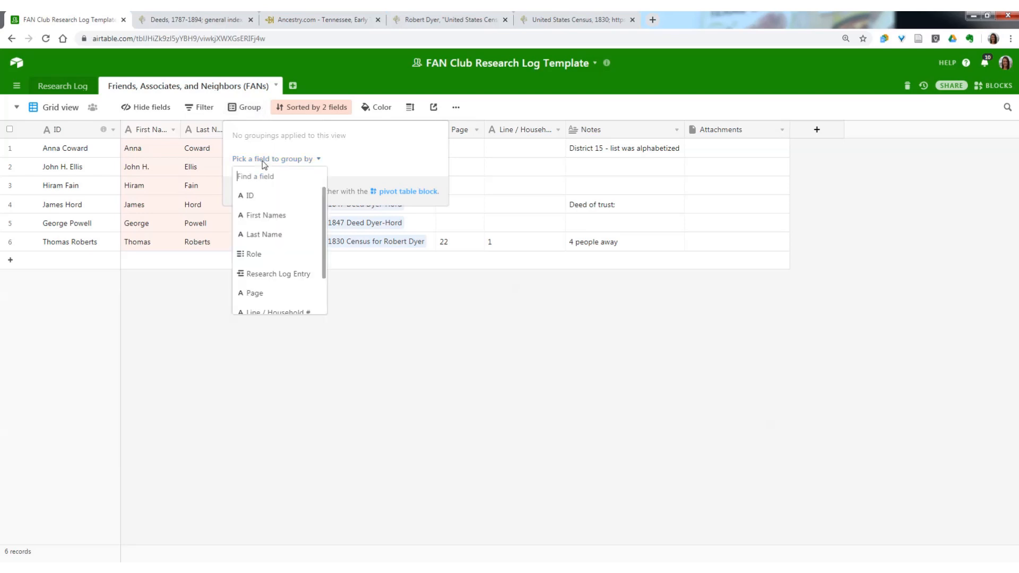
pyautogui.click(284, 275)
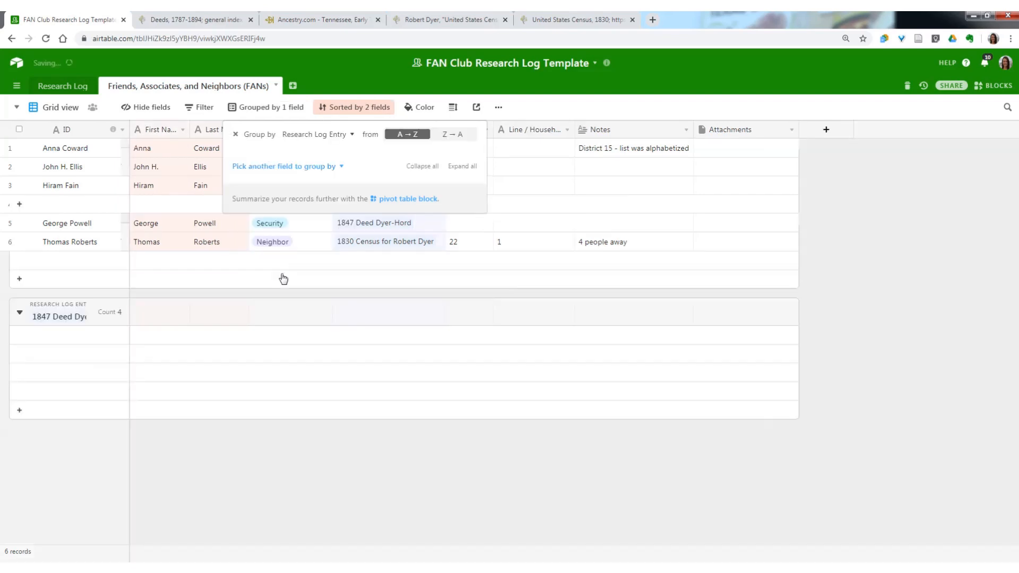
pyautogui.click(339, 484)
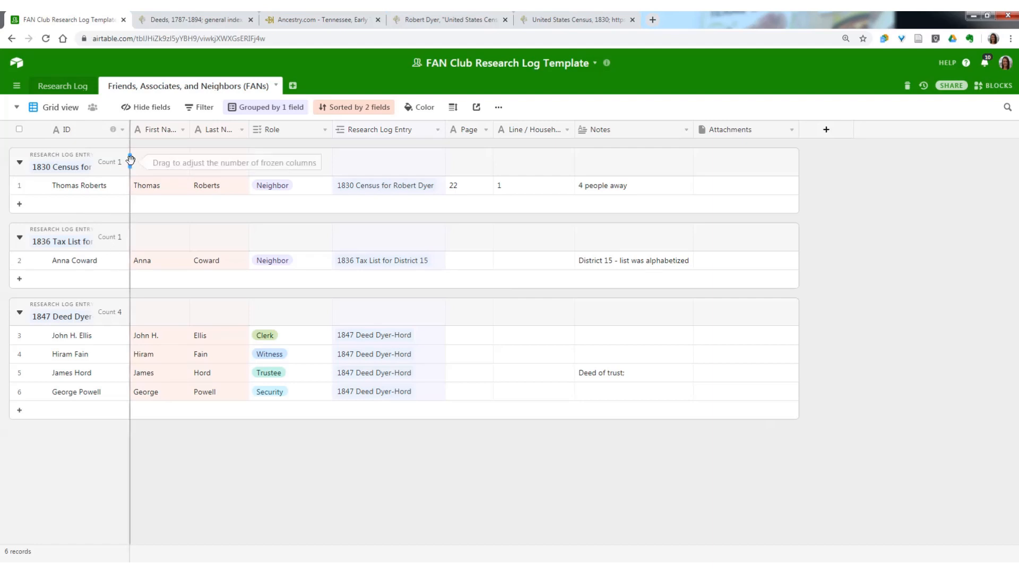
pyautogui.moveTo(130, 159); pyautogui.dragTo(170, 171)
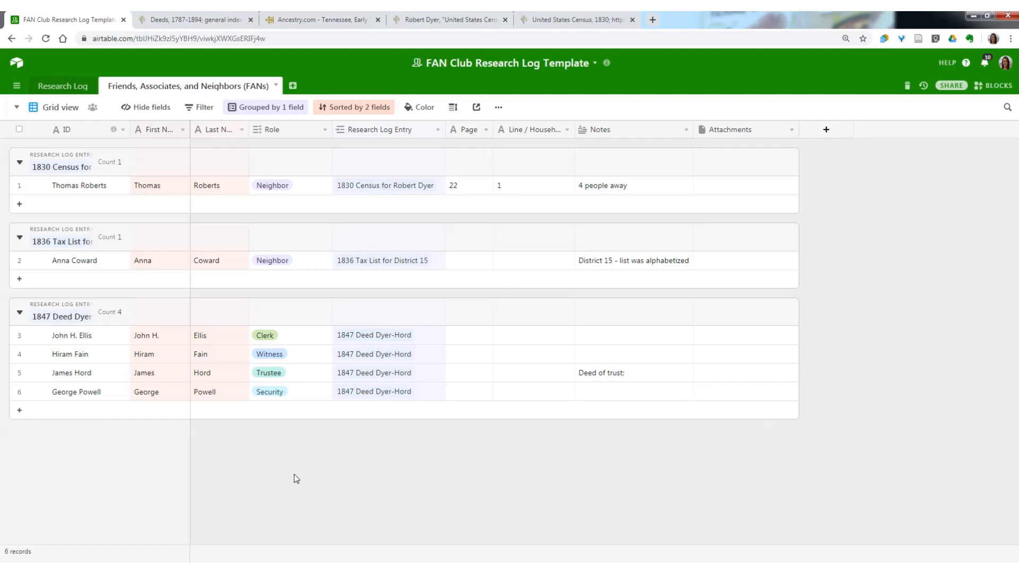
# Switch to the Research Log table
pyautogui.click(47, 90)
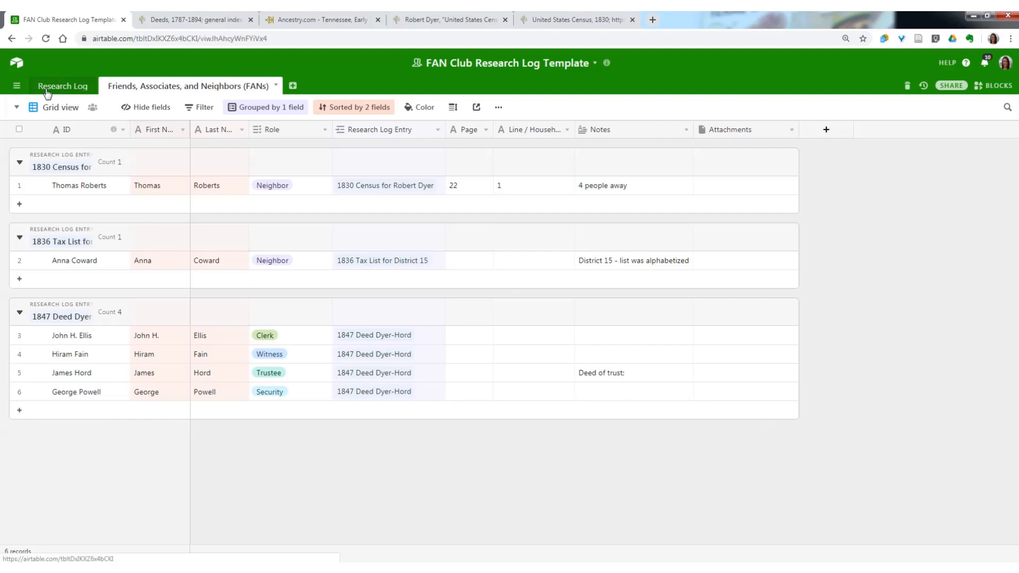